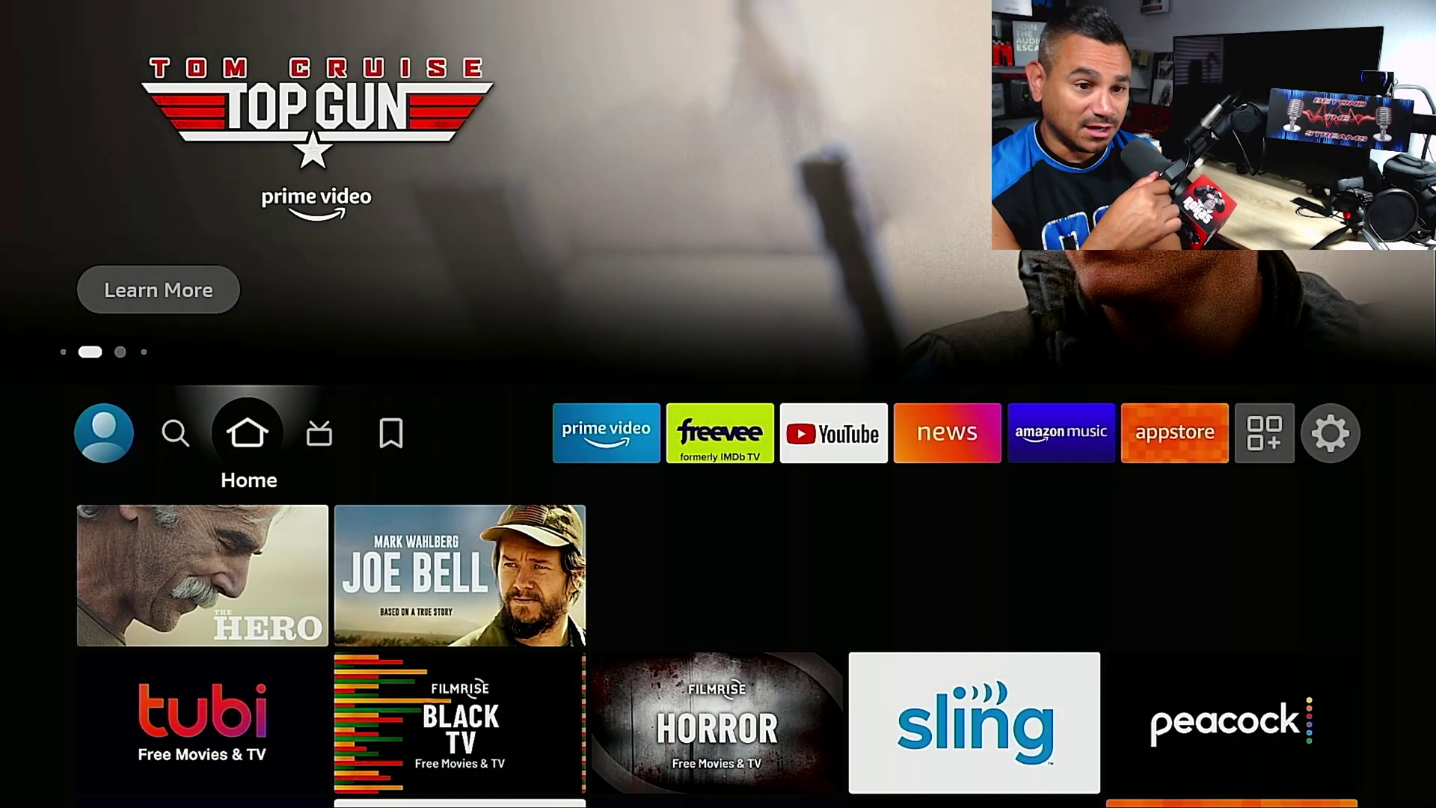
Step: Browse the Live, My Stuff, search and profiles sections of the Home menu
{"action": "key", "text": "Right"}
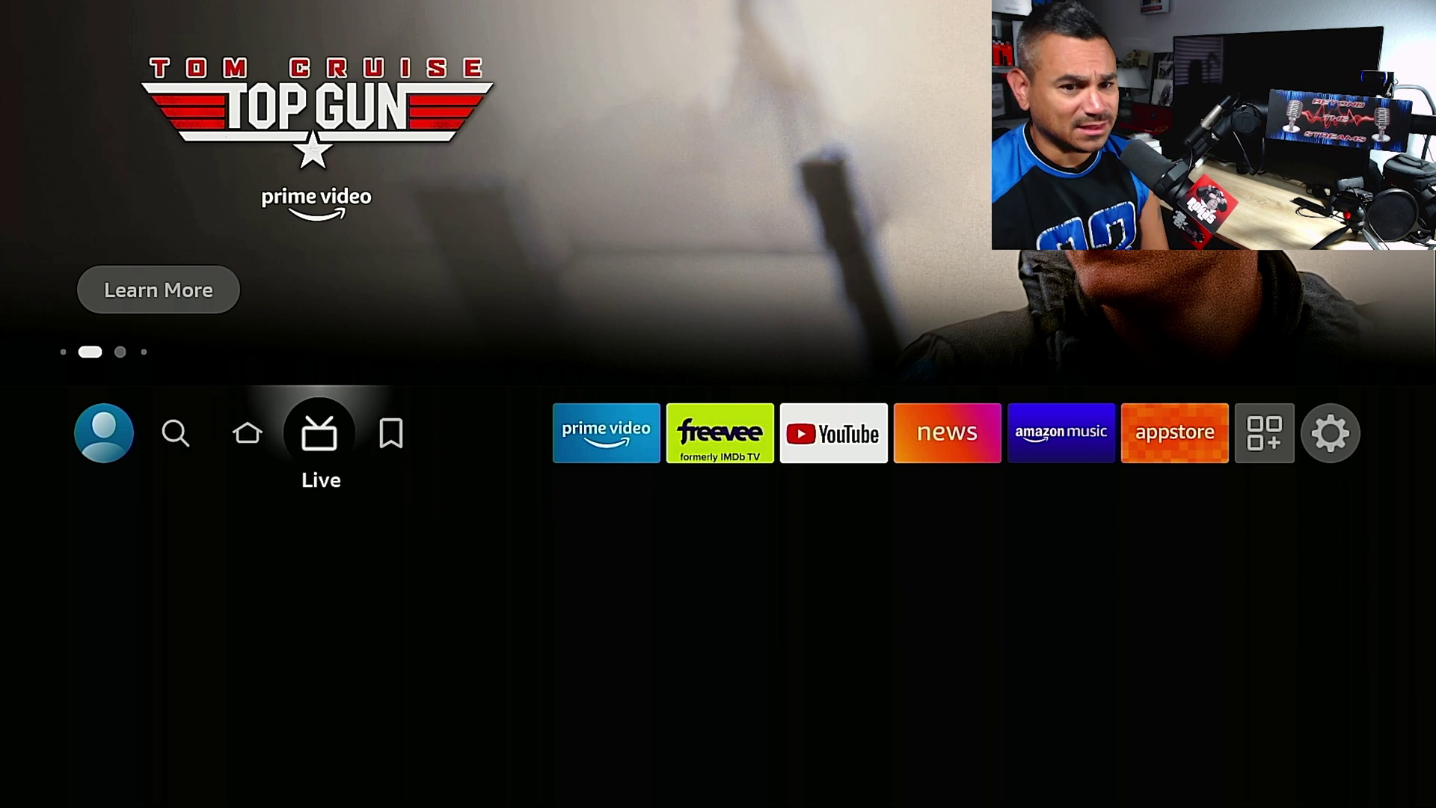
{"action": "key", "text": "Right"}
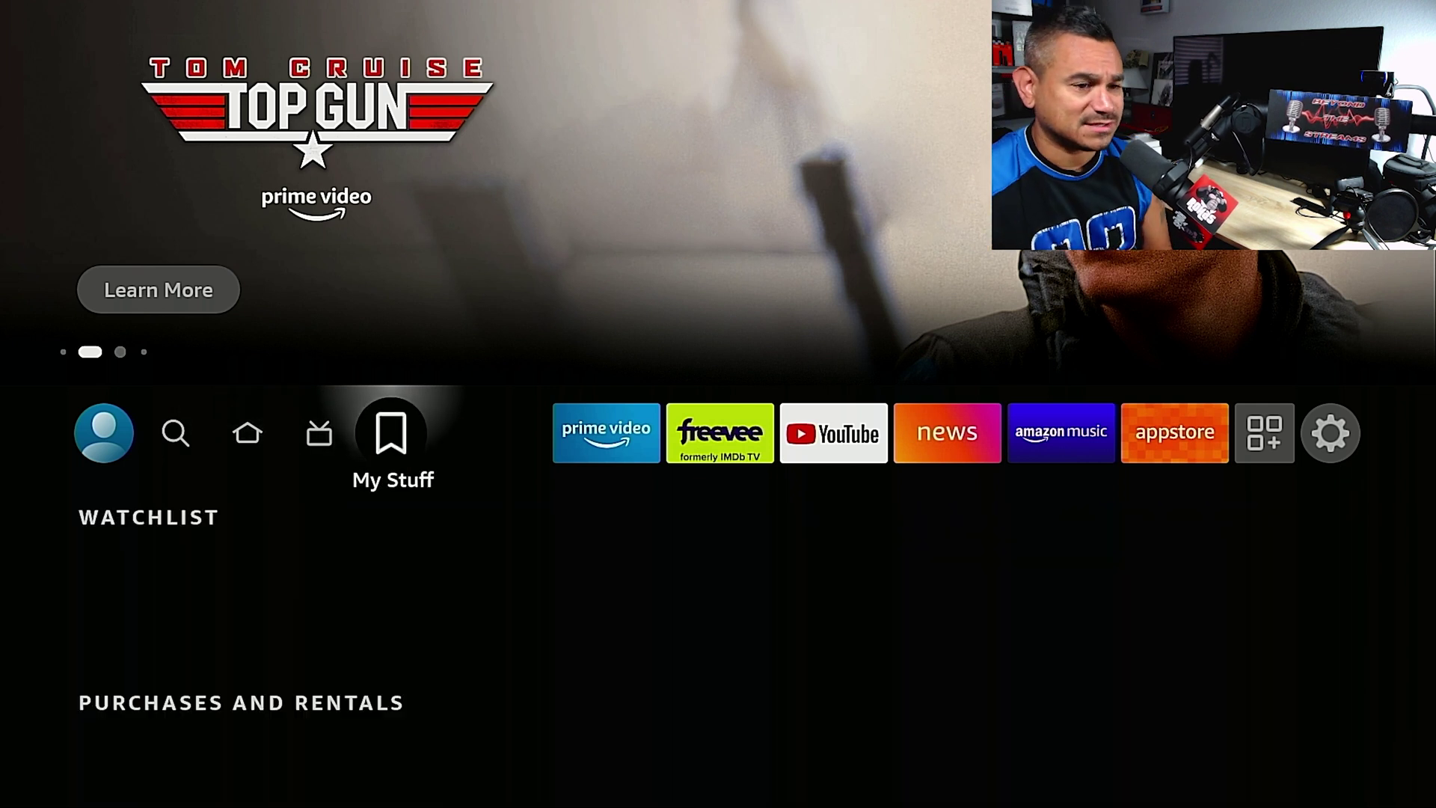
{"action": "key", "text": "Left"}
{"action": "key", "text": "Left"}
{"action": "key", "text": "Left"}
{"action": "key", "text": "Left"}
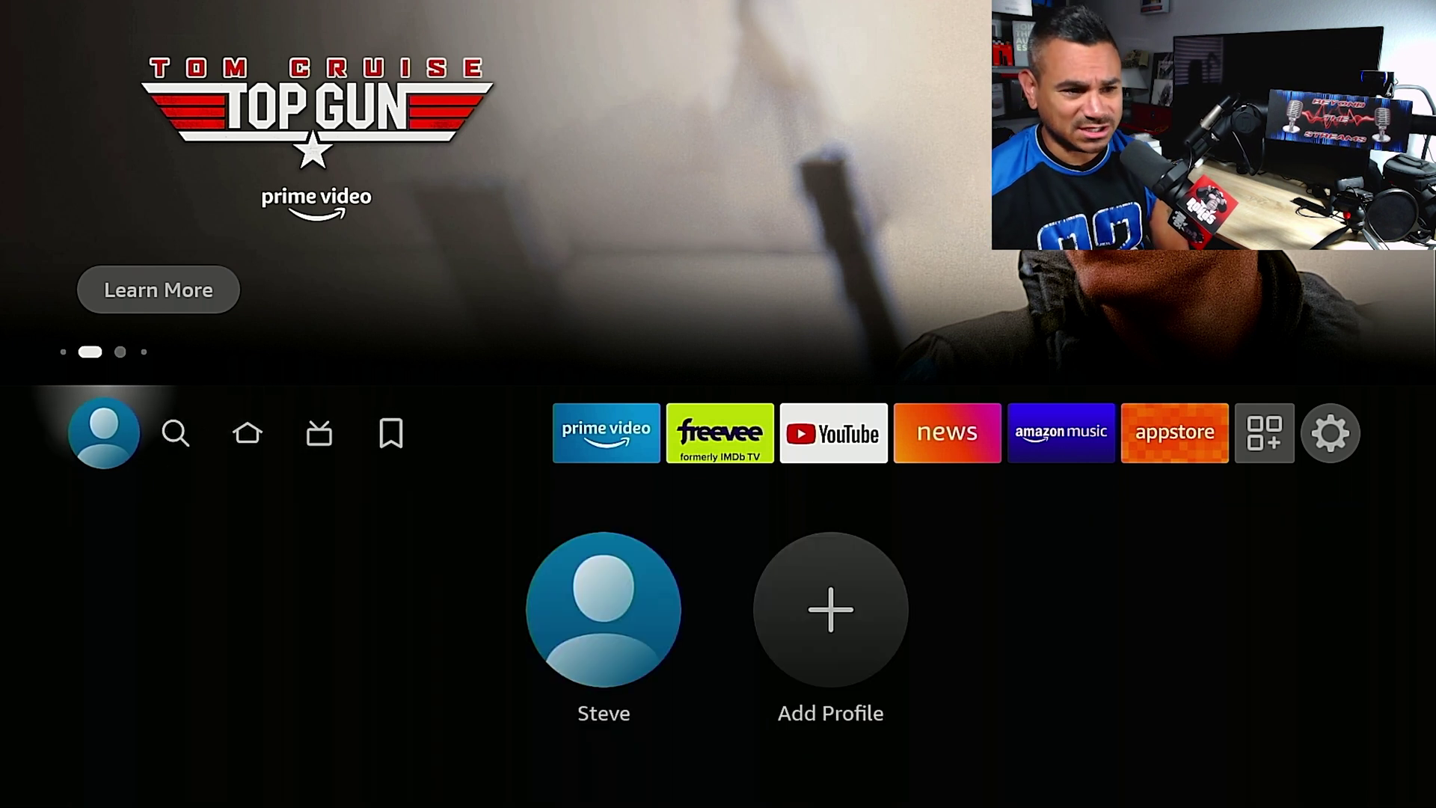
{"action": "key", "text": "Right"}
{"action": "key", "text": "Right"}
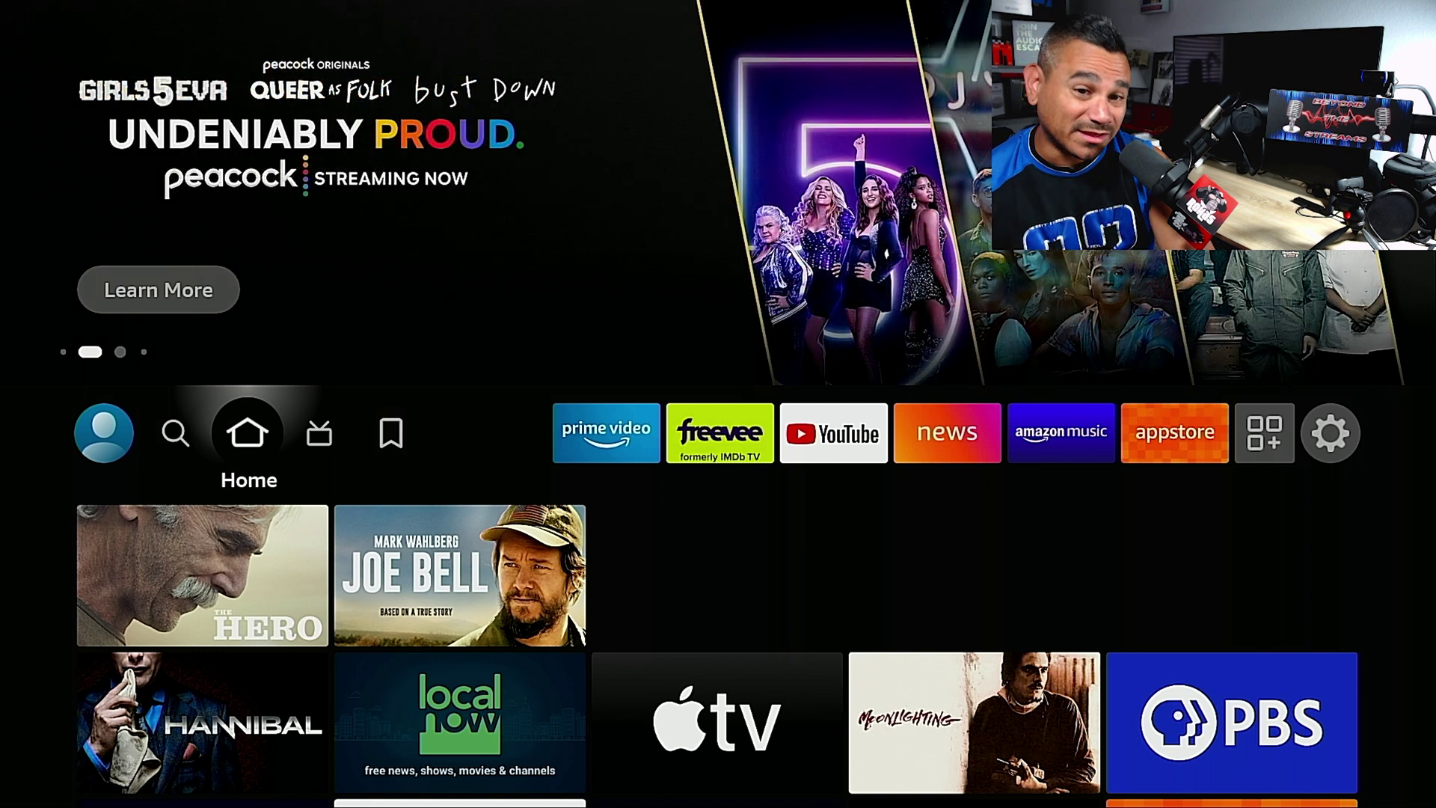
Step: Open the Notifications page from the device settings
{"action": "key", "text": "Right"}
{"action": "key", "text": "Right"}
{"action": "key", "text": "Right"}
{"action": "key", "text": "Right"}
{"action": "key", "text": "Right"}
{"action": "key", "text": "Right"}
{"action": "key", "text": "Right"}
{"action": "key", "text": "Right"}
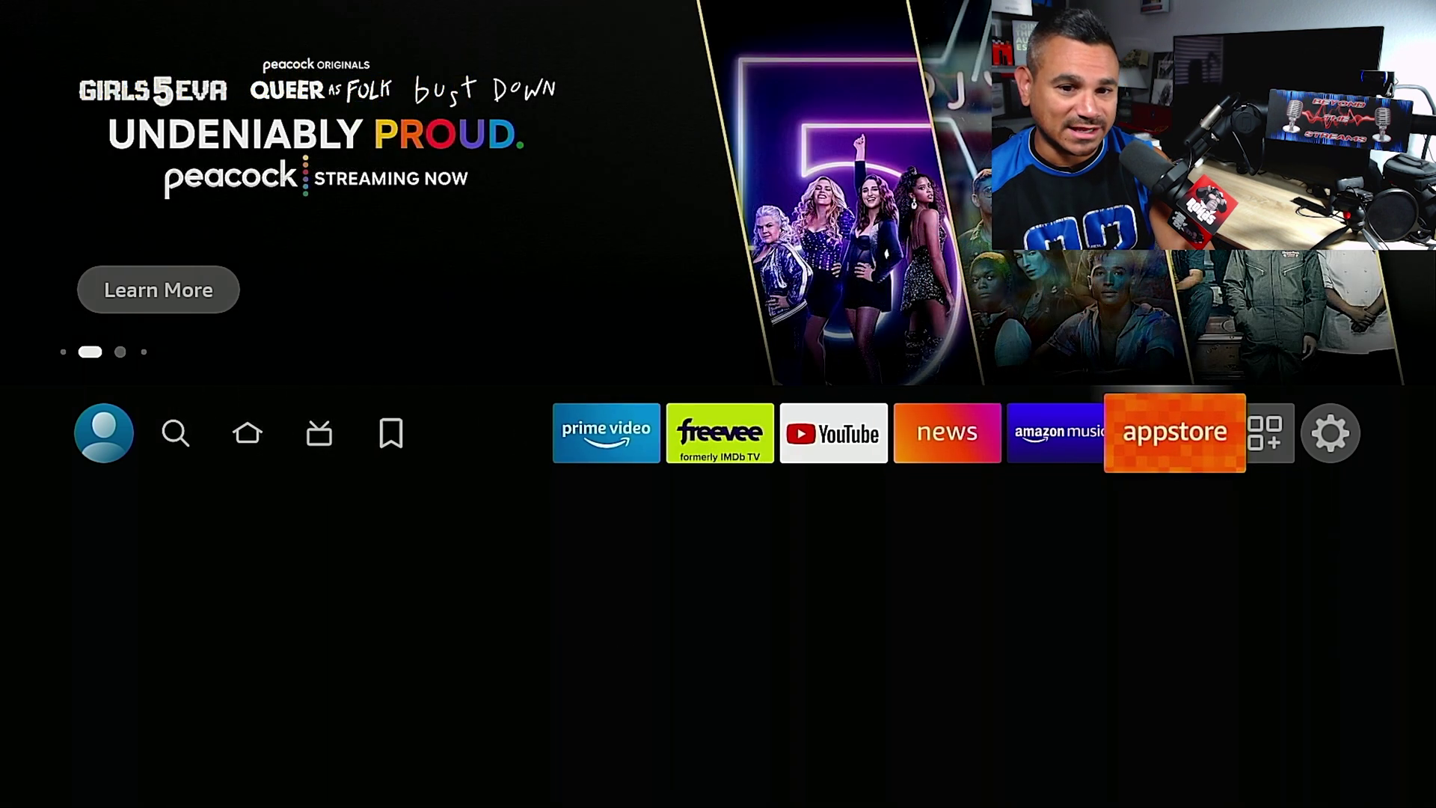
{"action": "key", "text": "Right"}
{"action": "key", "text": "Right"}
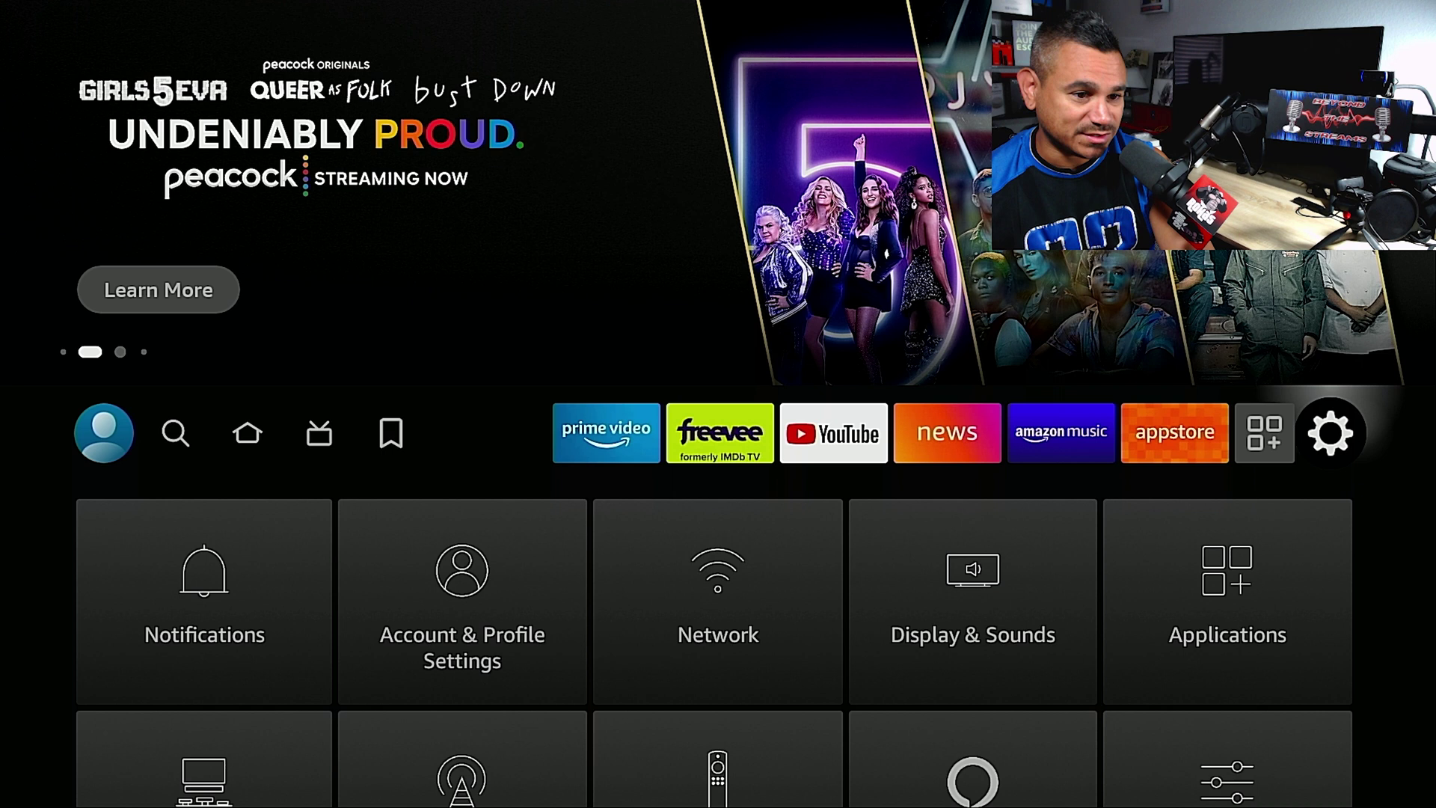
{"action": "key", "text": "Down"}
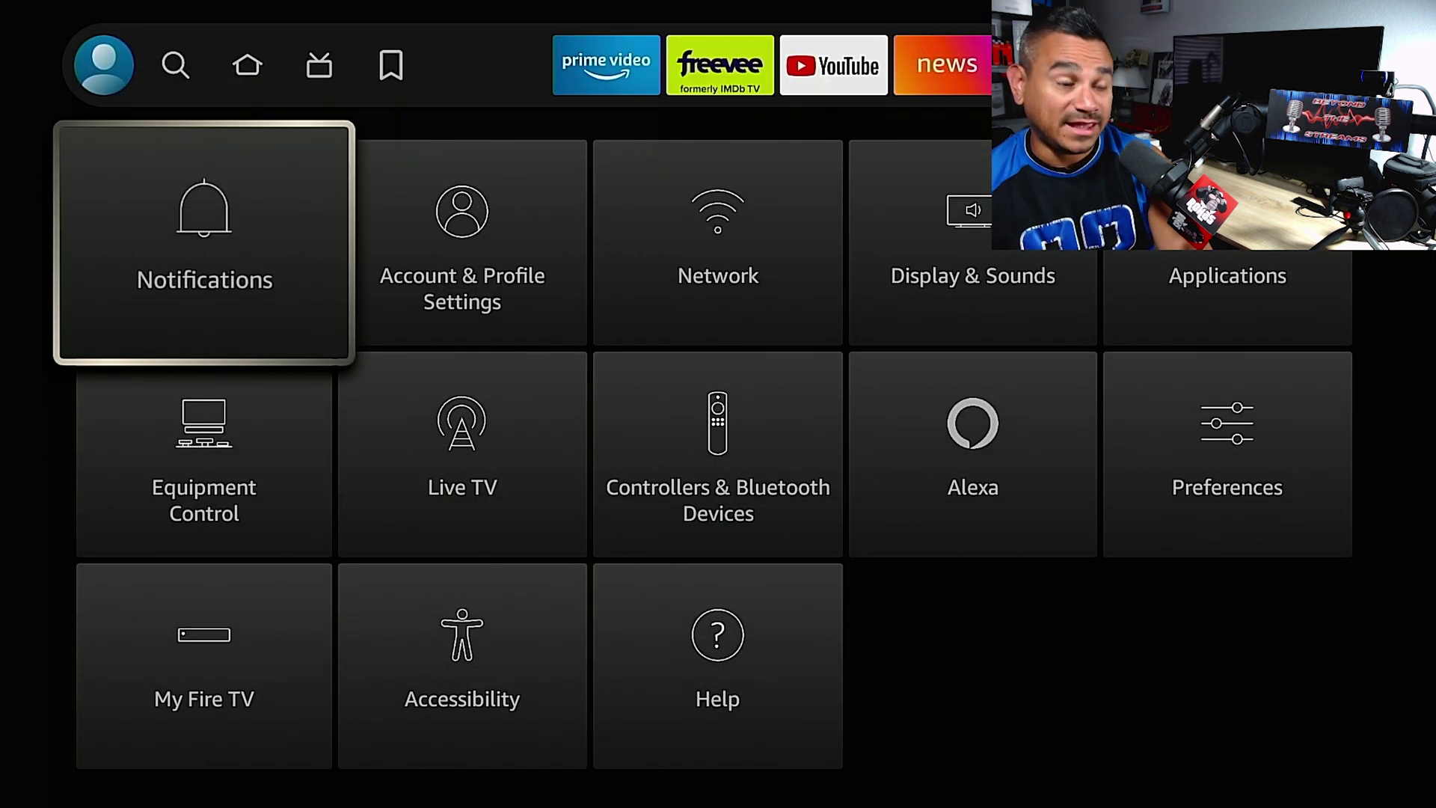
{"action": "key", "text": "Return"}
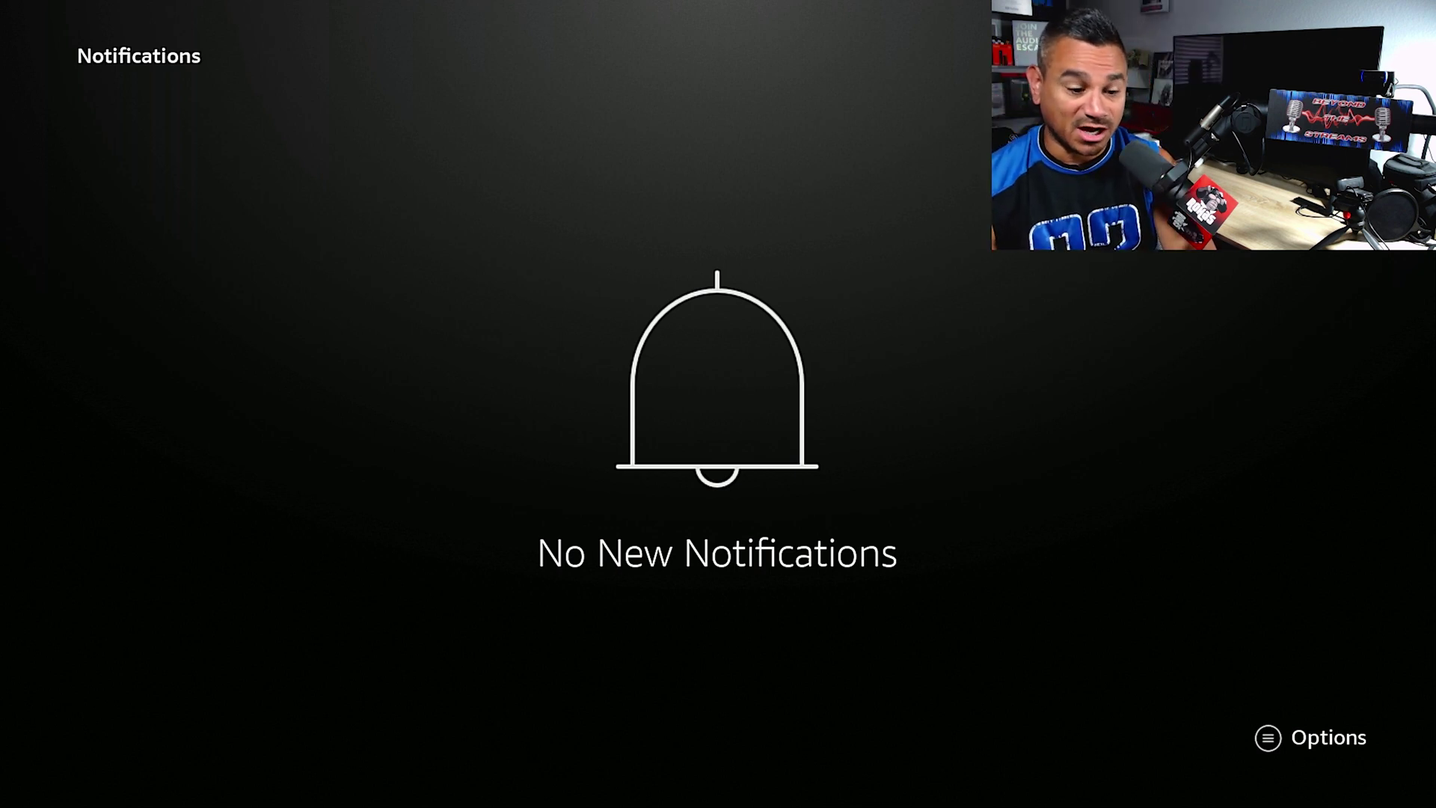
Step: In Notification Settings, switch Do Not Interrupt on and then back off
{"action": "key", "text": "Menu"}
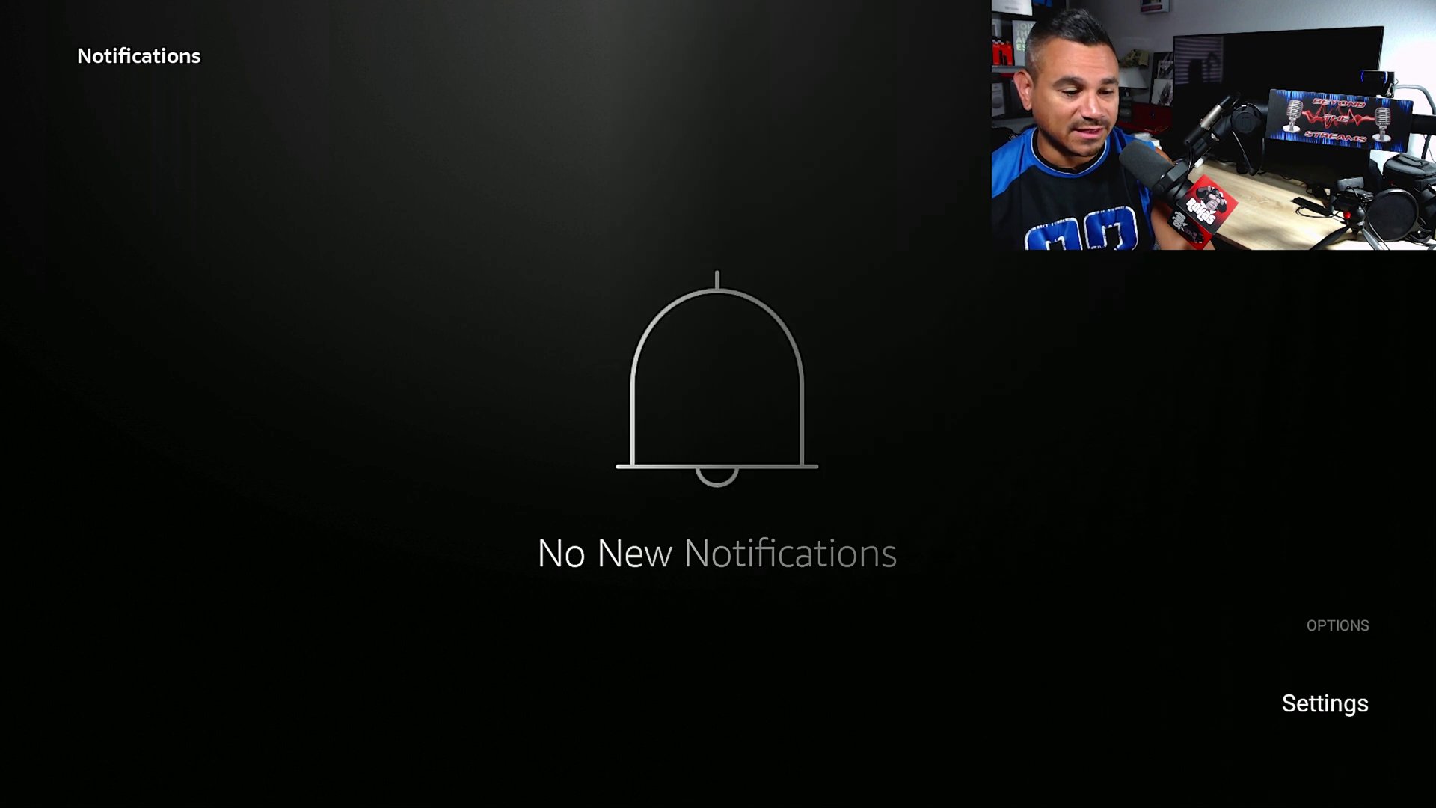
{"action": "key", "text": "Return"}
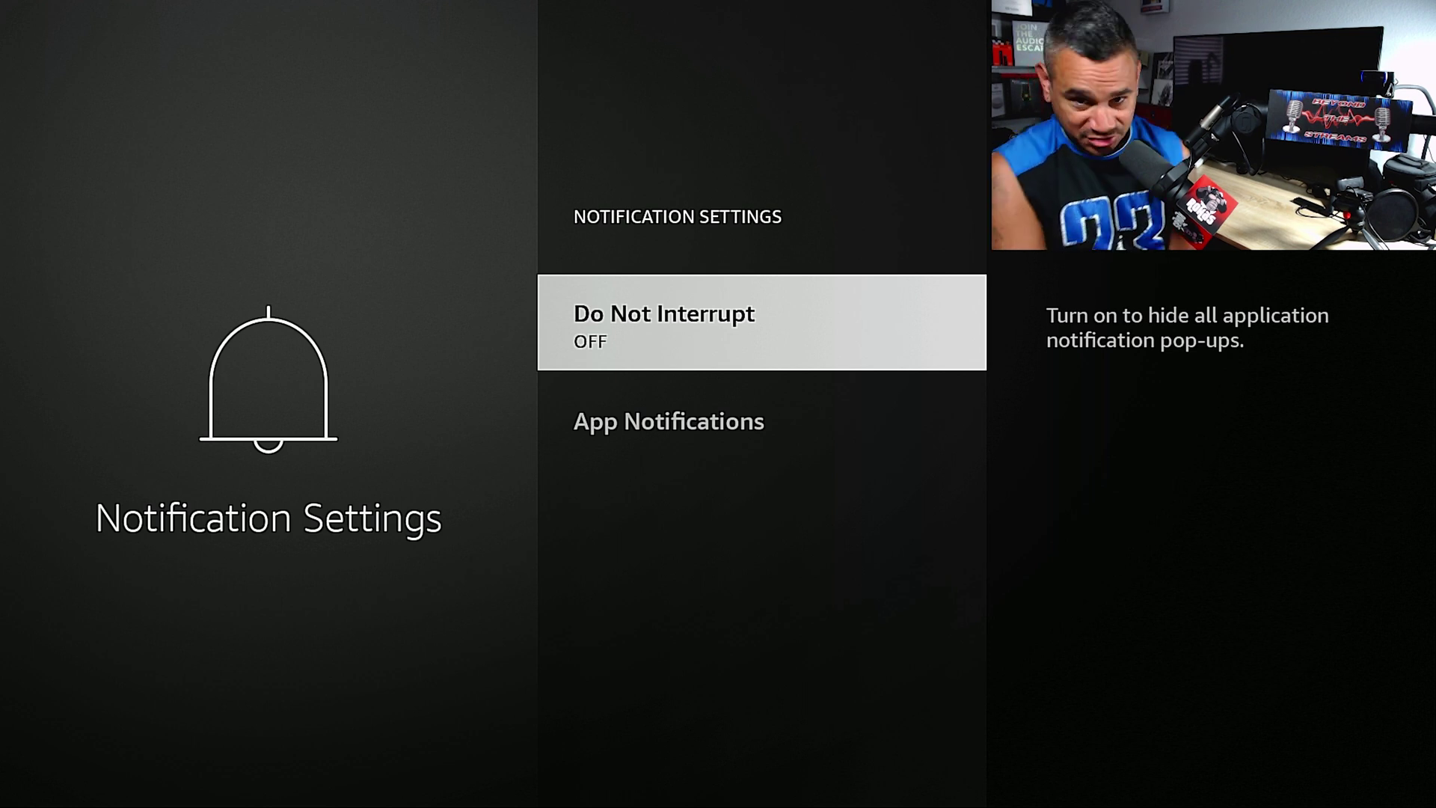
{"action": "key", "text": "Return"}
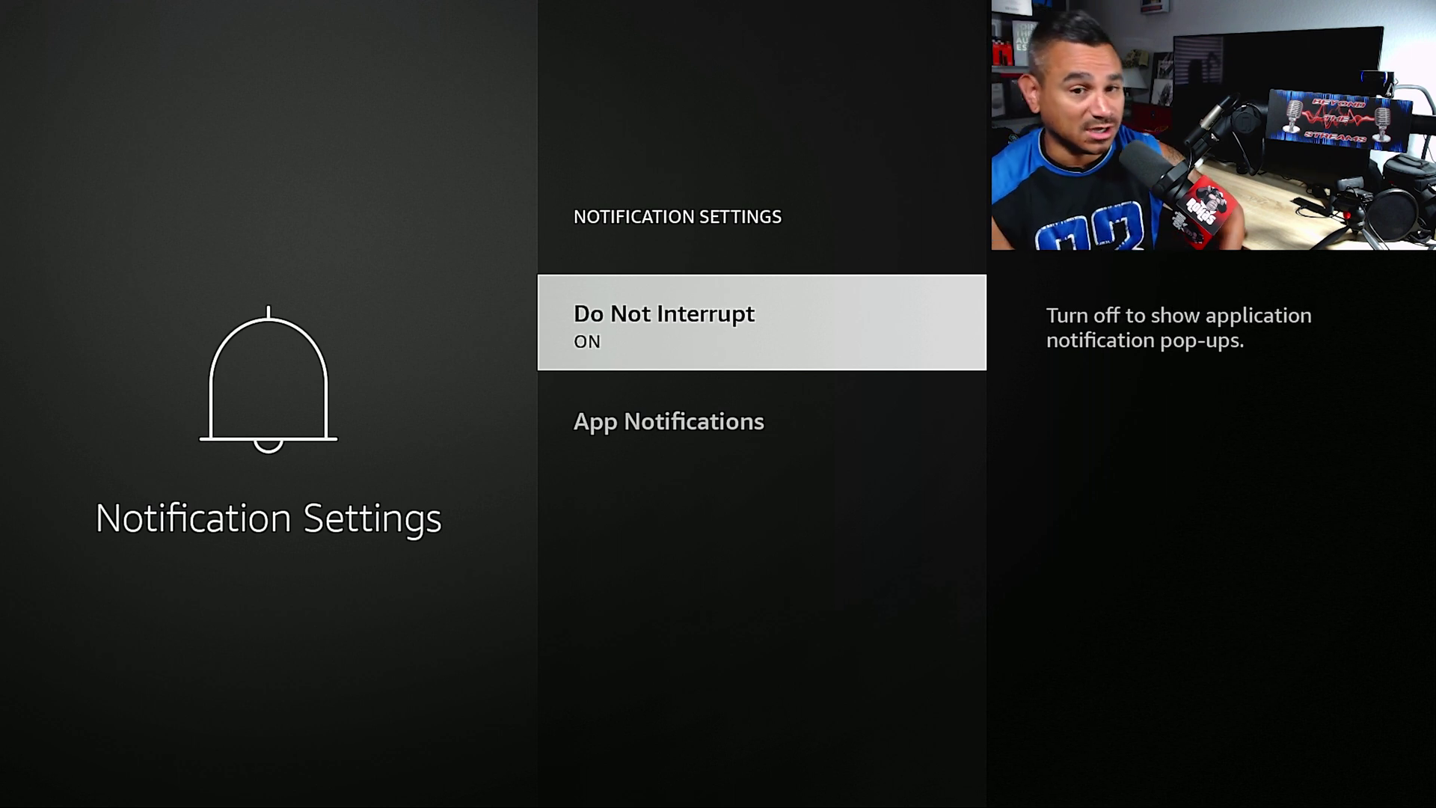
{"action": "key", "text": "Return"}
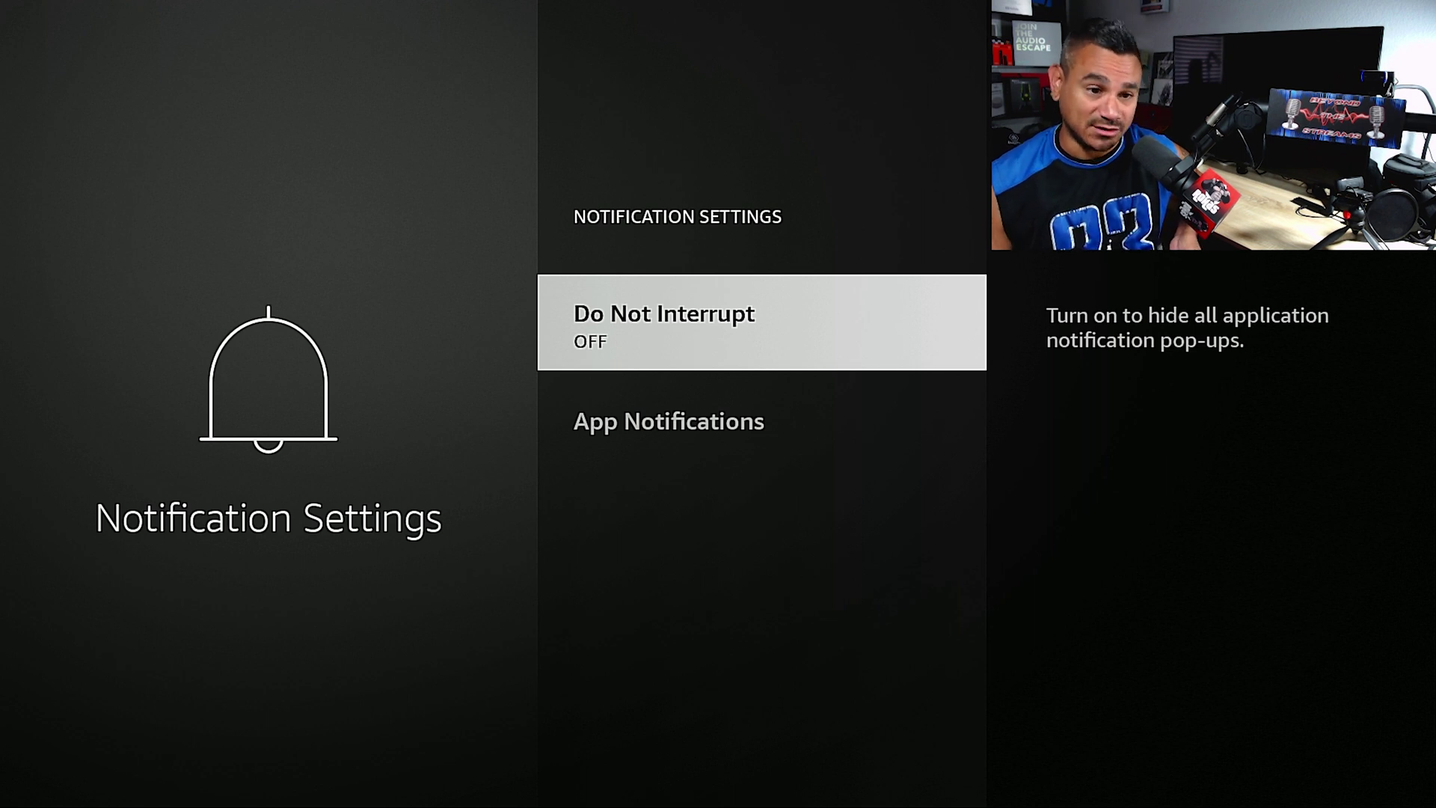
Step: Scroll through App Notifications, leaving every app's notifications on
{"action": "key", "text": "Down"}
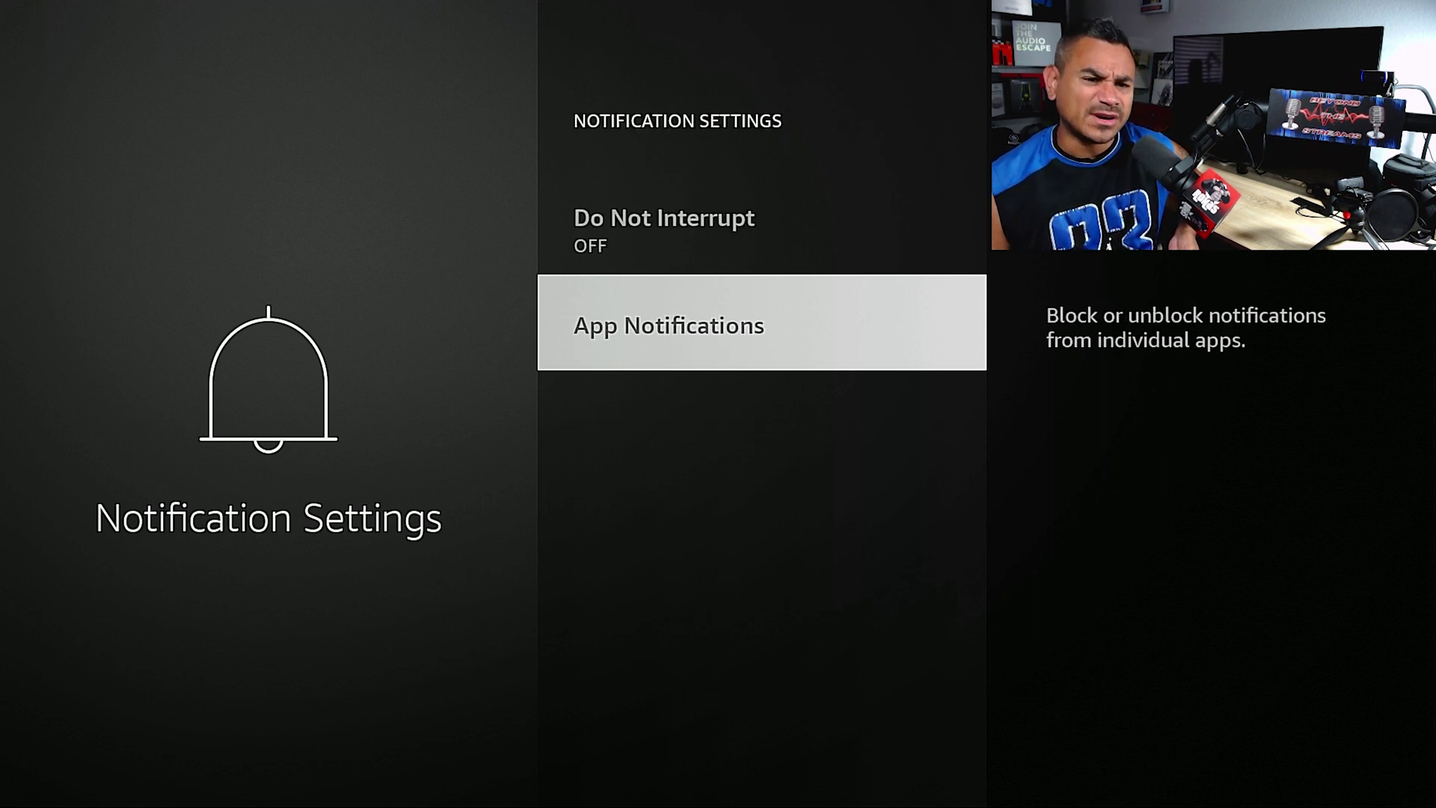
{"action": "key", "text": "Return"}
{"action": "key", "text": "Down"}
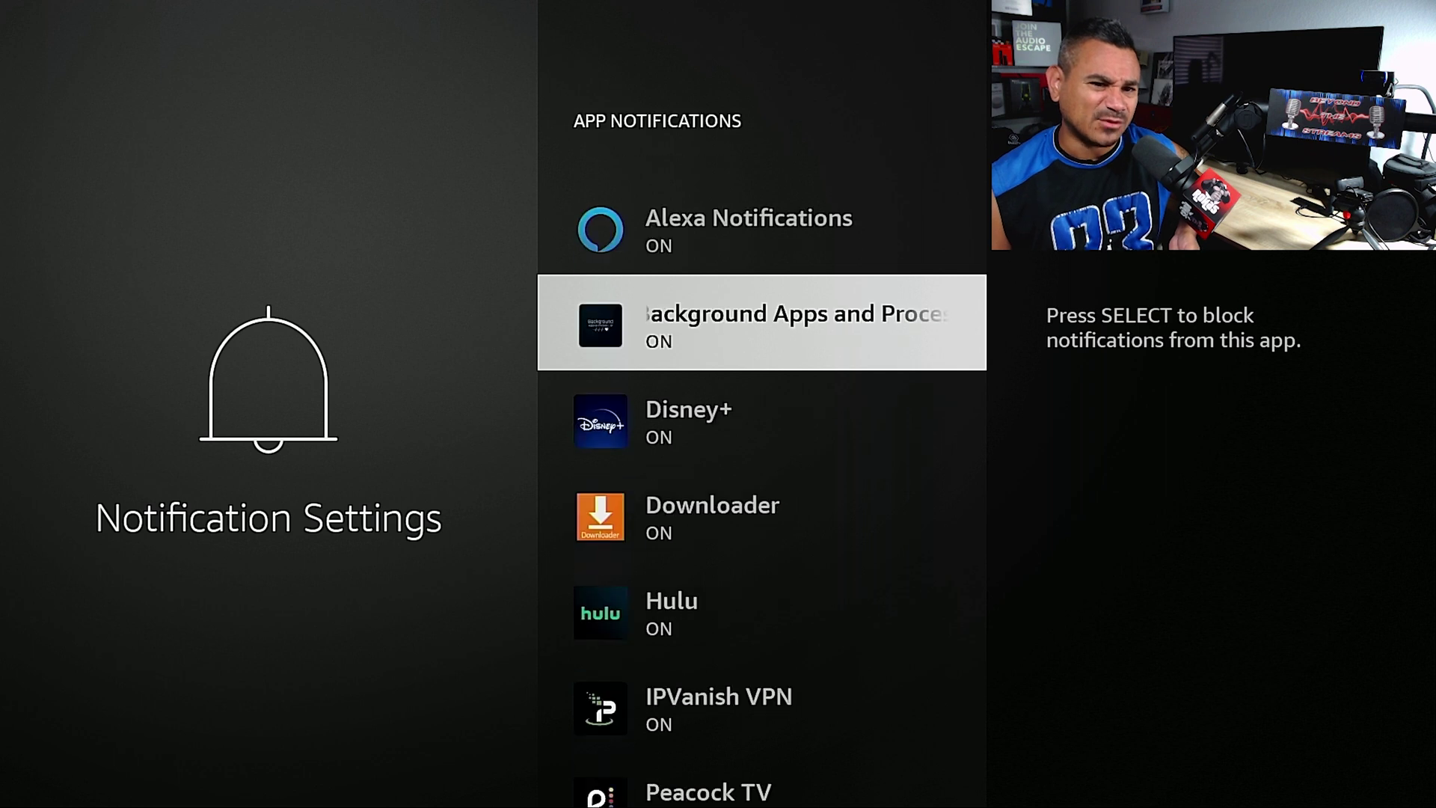
{"action": "key", "text": "Down"}
{"action": "key", "text": "Down"}
{"action": "key", "text": "Down"}
{"action": "key", "text": "Down"}
{"action": "key", "text": "Down"}
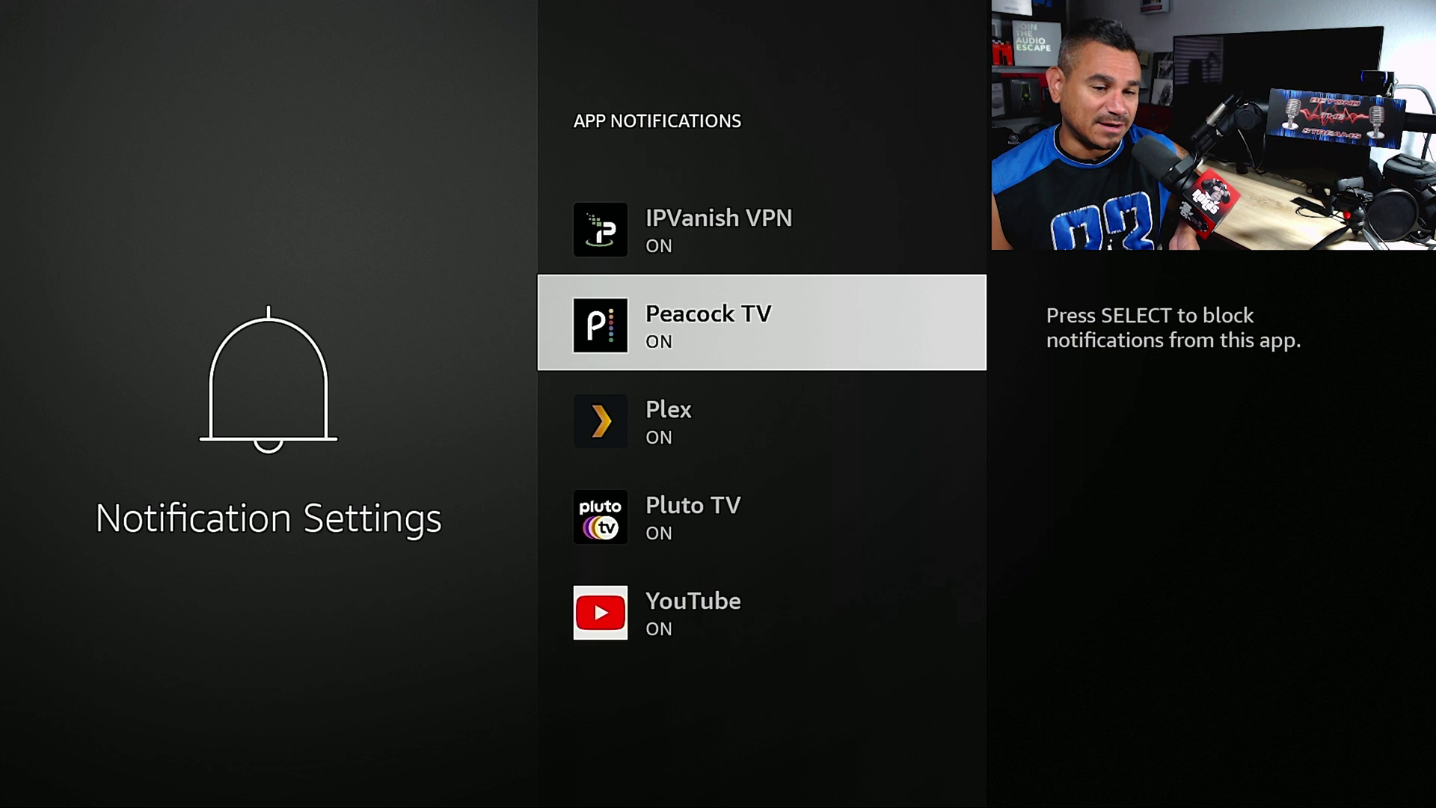
{"action": "key", "text": "Down"}
{"action": "key", "text": "Down"}
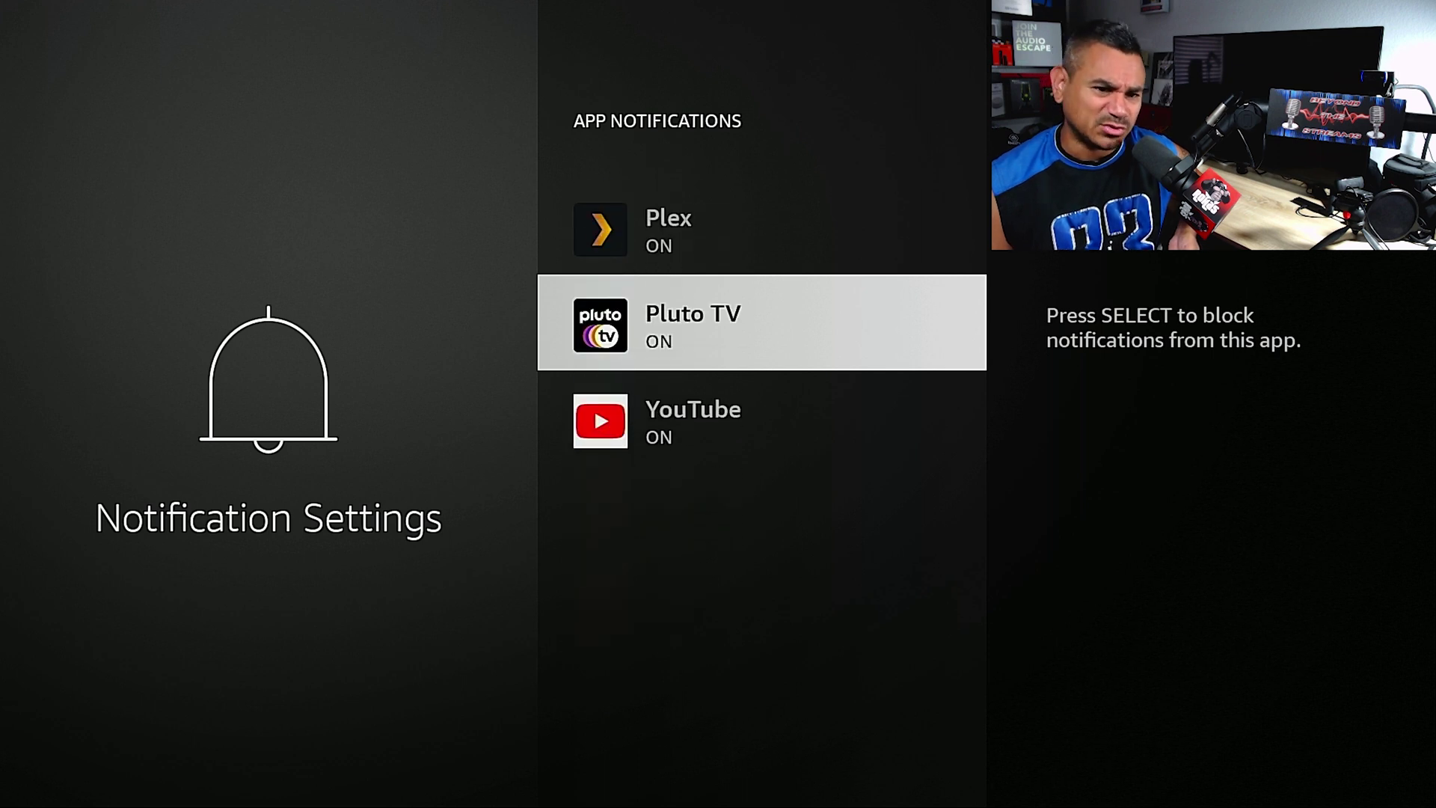
Step: Back out of Notifications to the main Settings grid
{"action": "key", "text": "Escape"}
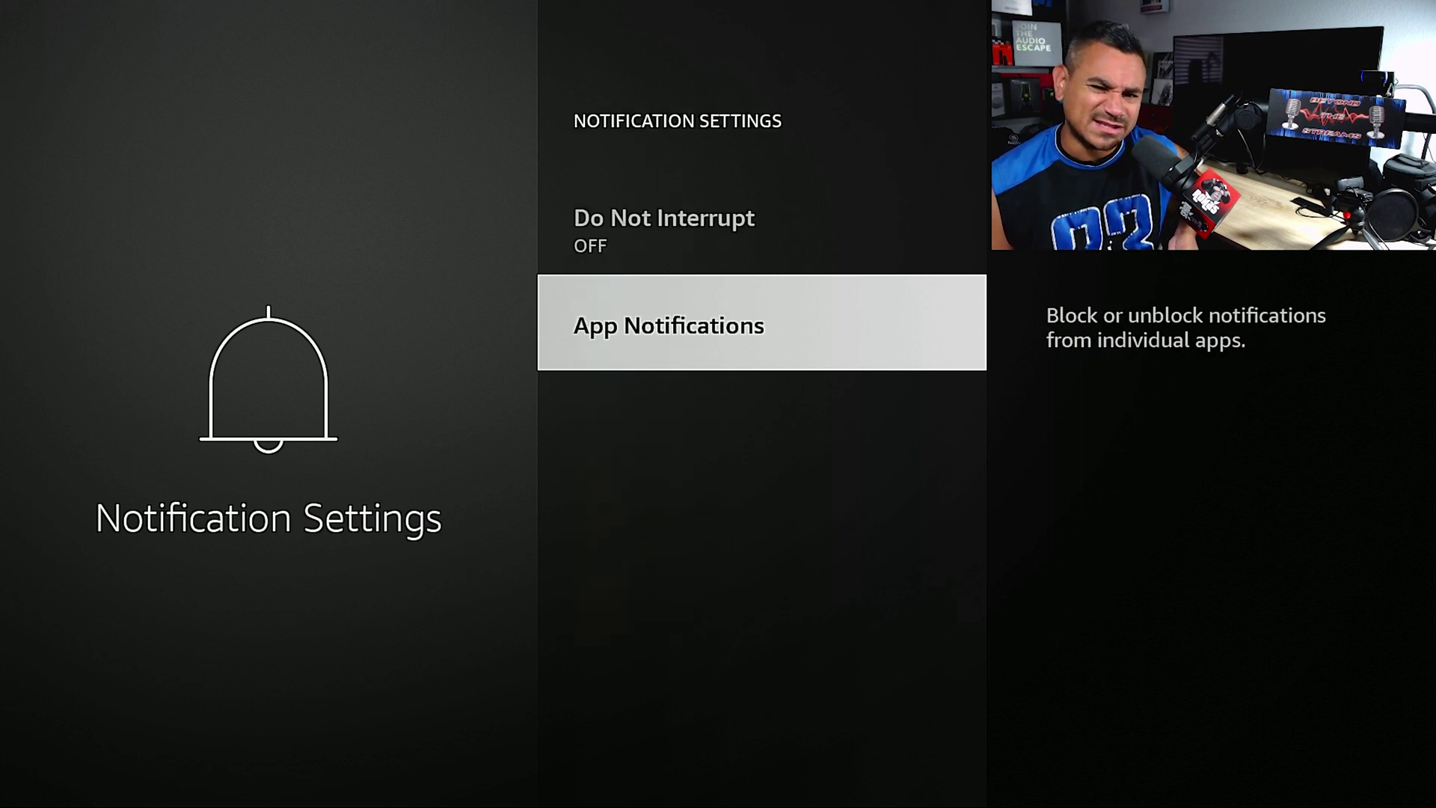
{"action": "key", "text": "Escape"}
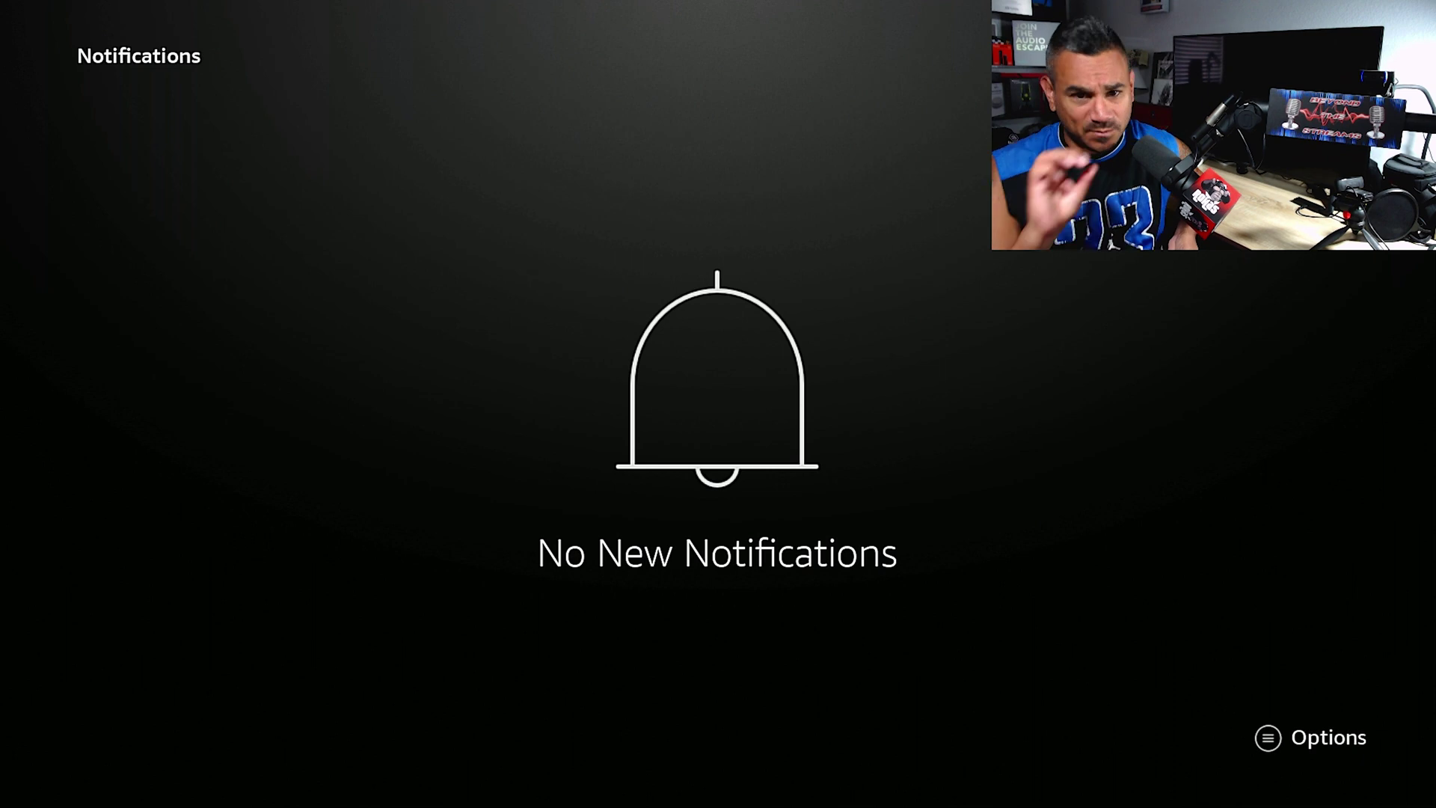
{"action": "key", "text": "Escape"}
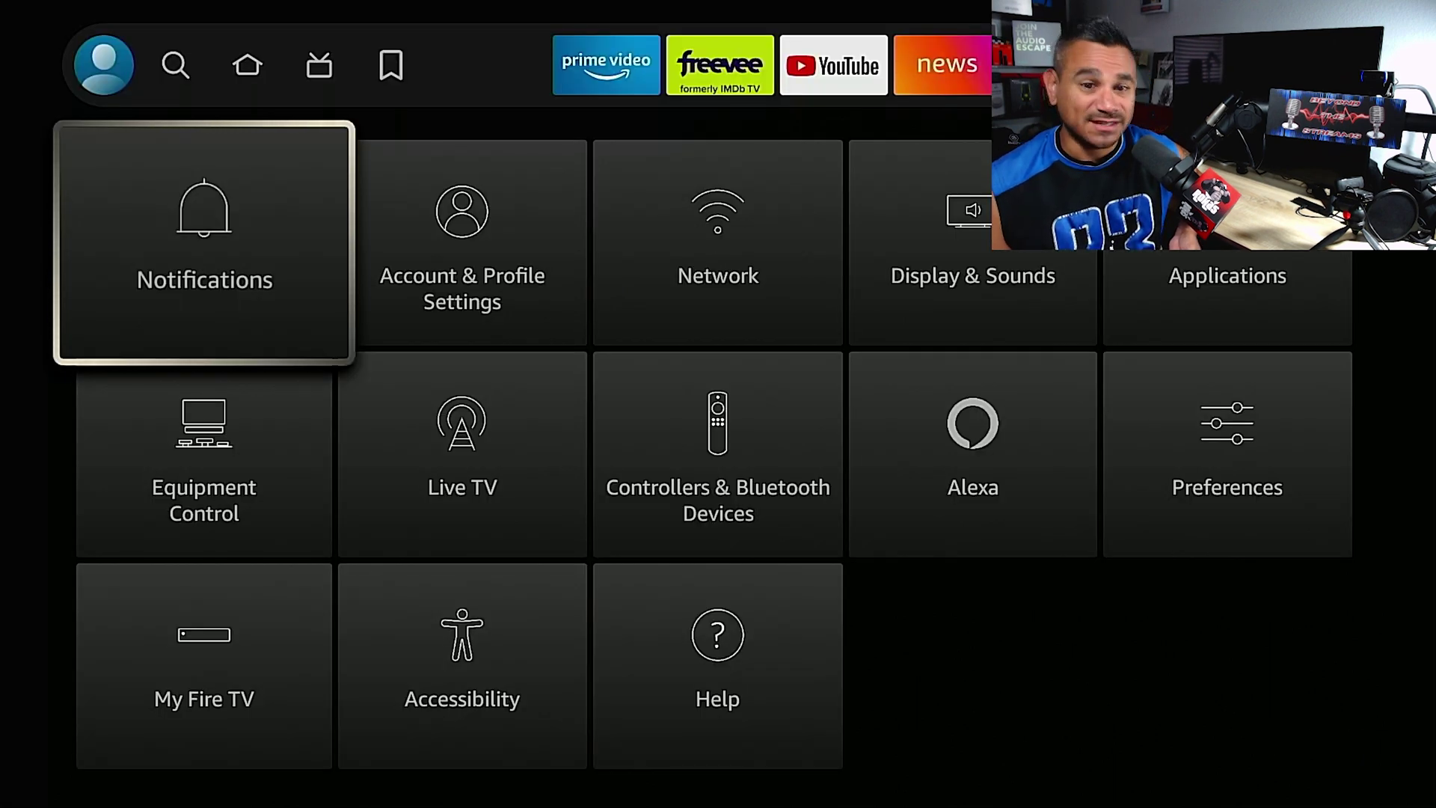
{"action": "key", "text": "Right"}
{"action": "key", "text": "Right"}
{"action": "key", "text": "Right"}
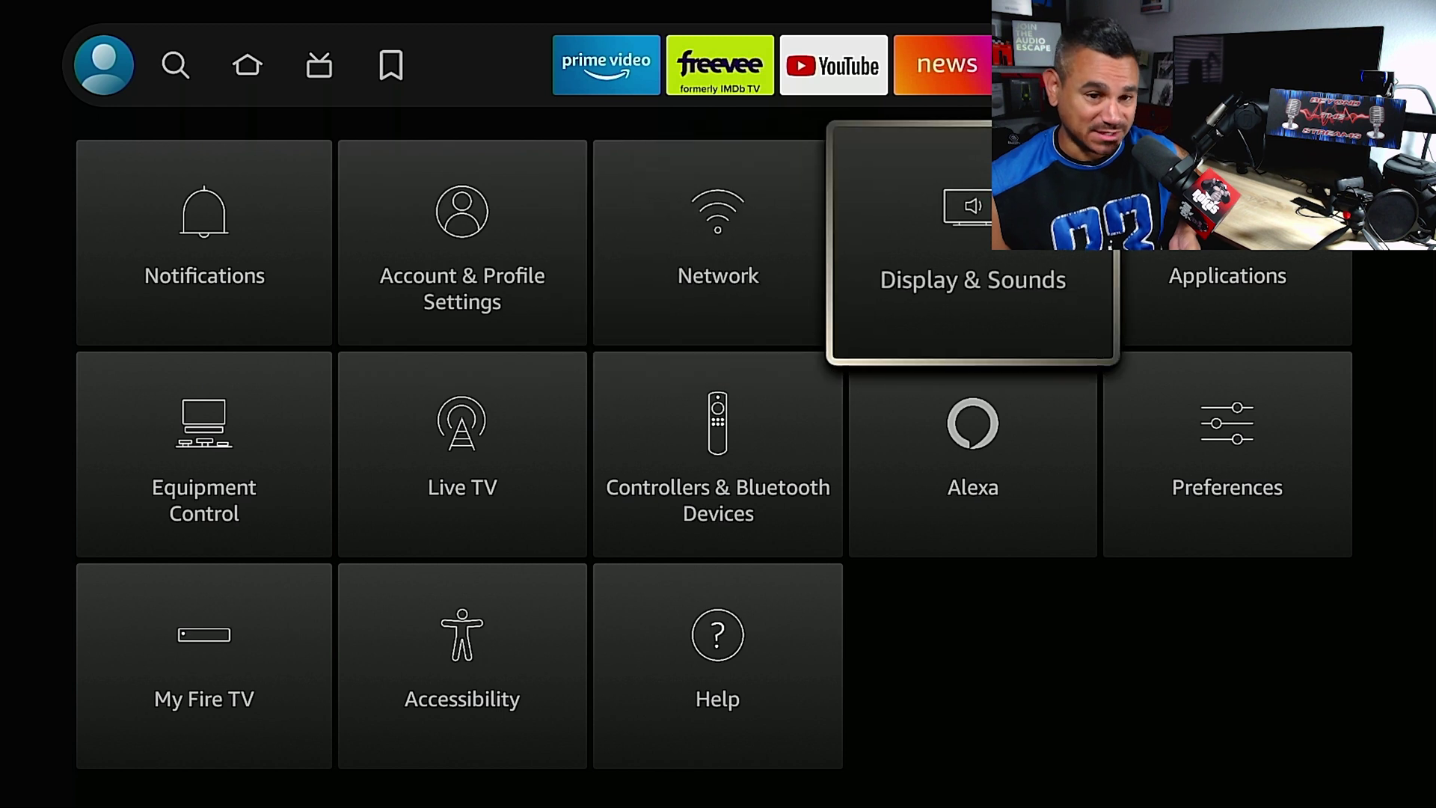
Step: Scroll through the screensaver options, including Slide Speed, leaving all values unchanged
{"action": "key", "text": "Return"}
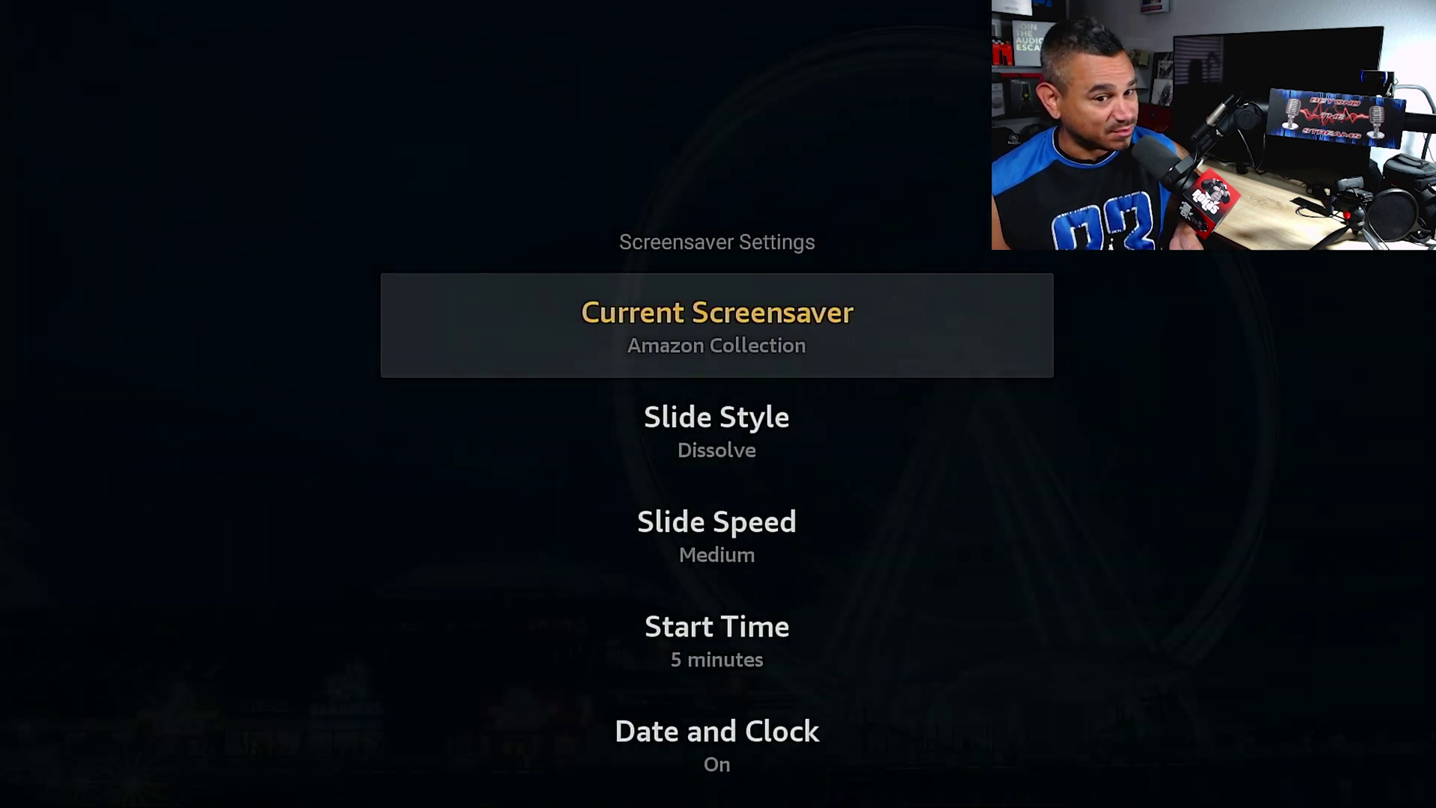
{"action": "key", "text": "Down"}
{"action": "key", "text": "Down"}
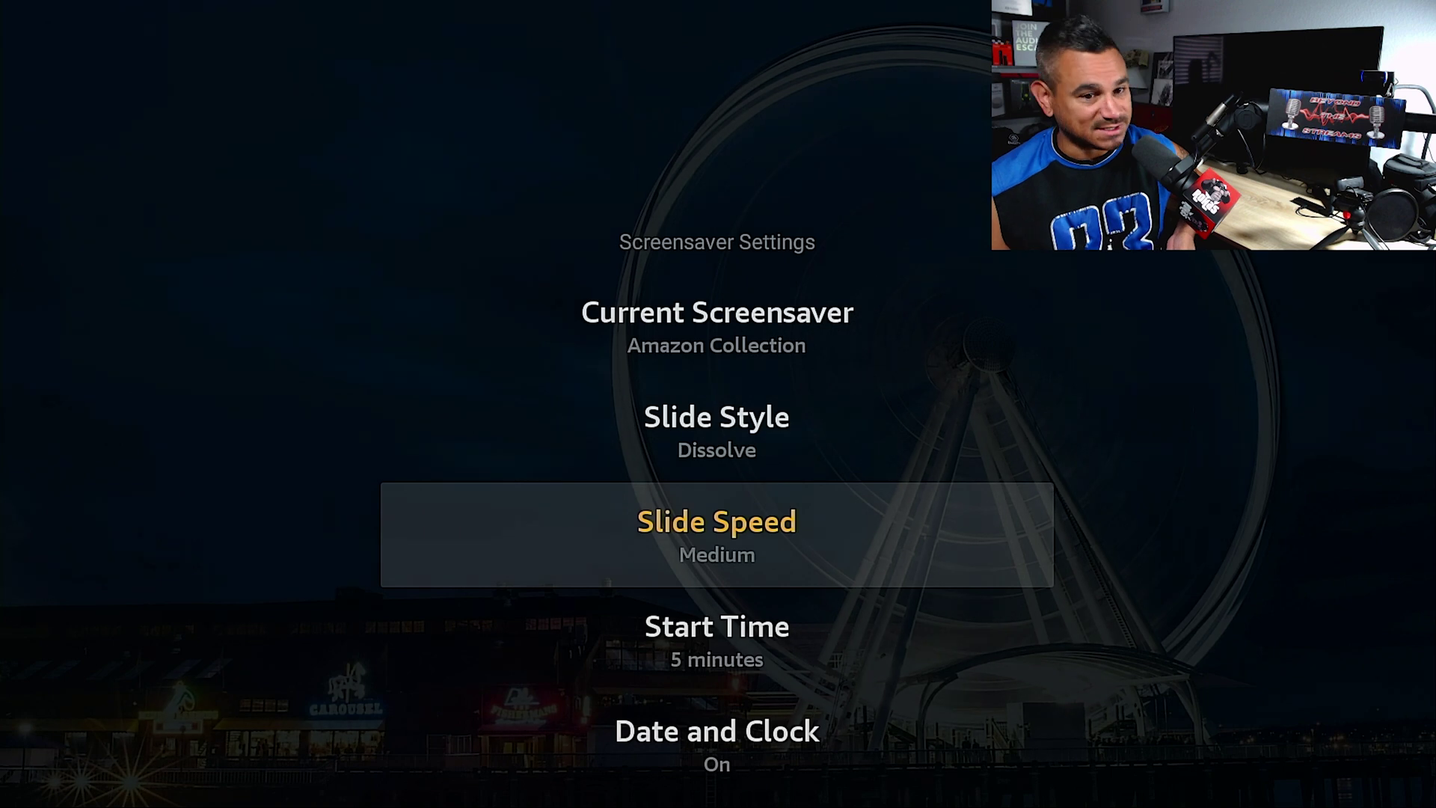
{"action": "key", "text": "Down"}
{"action": "key", "text": "Down"}
{"action": "key", "text": "Down"}
{"action": "key", "text": "Down"}
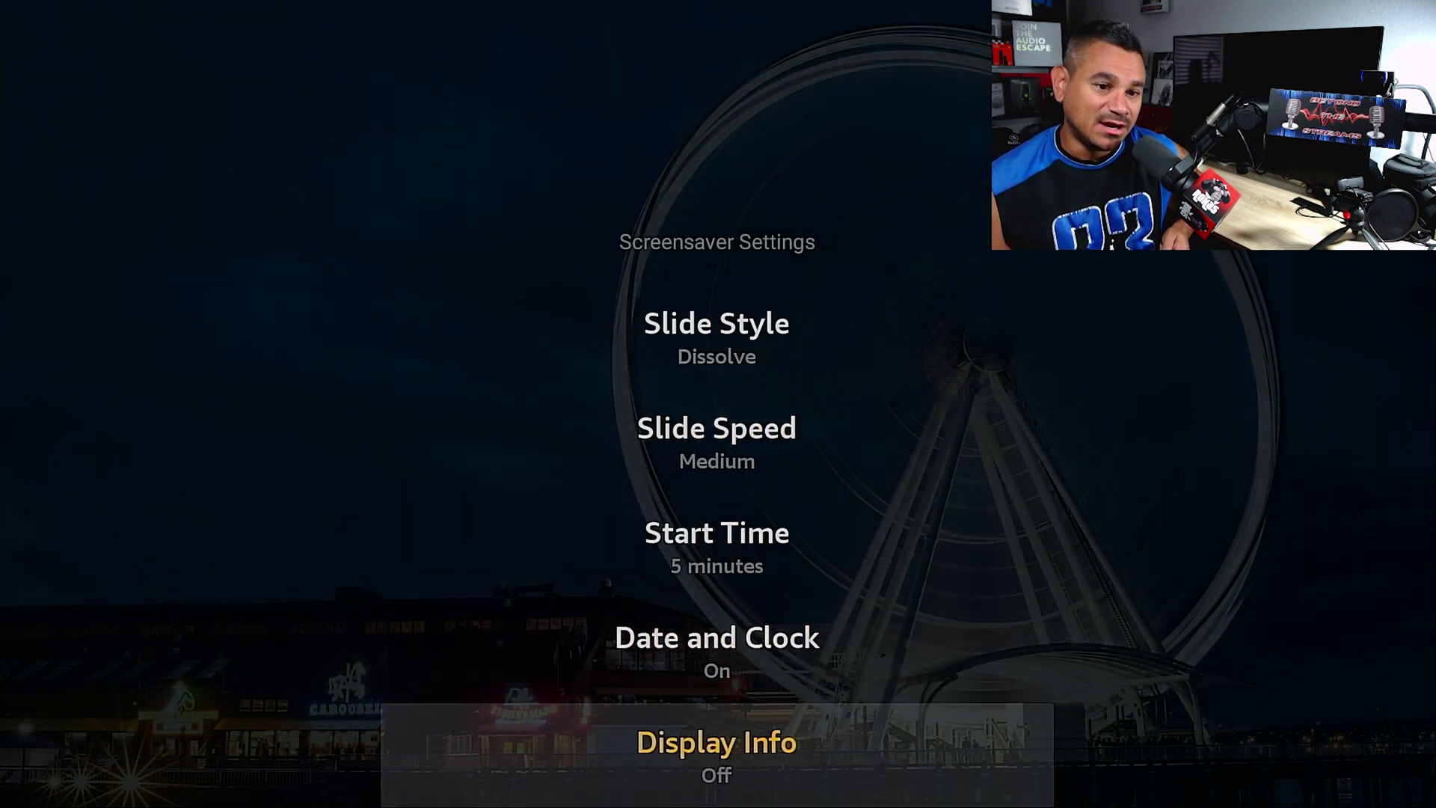
{"action": "key", "text": "Down"}
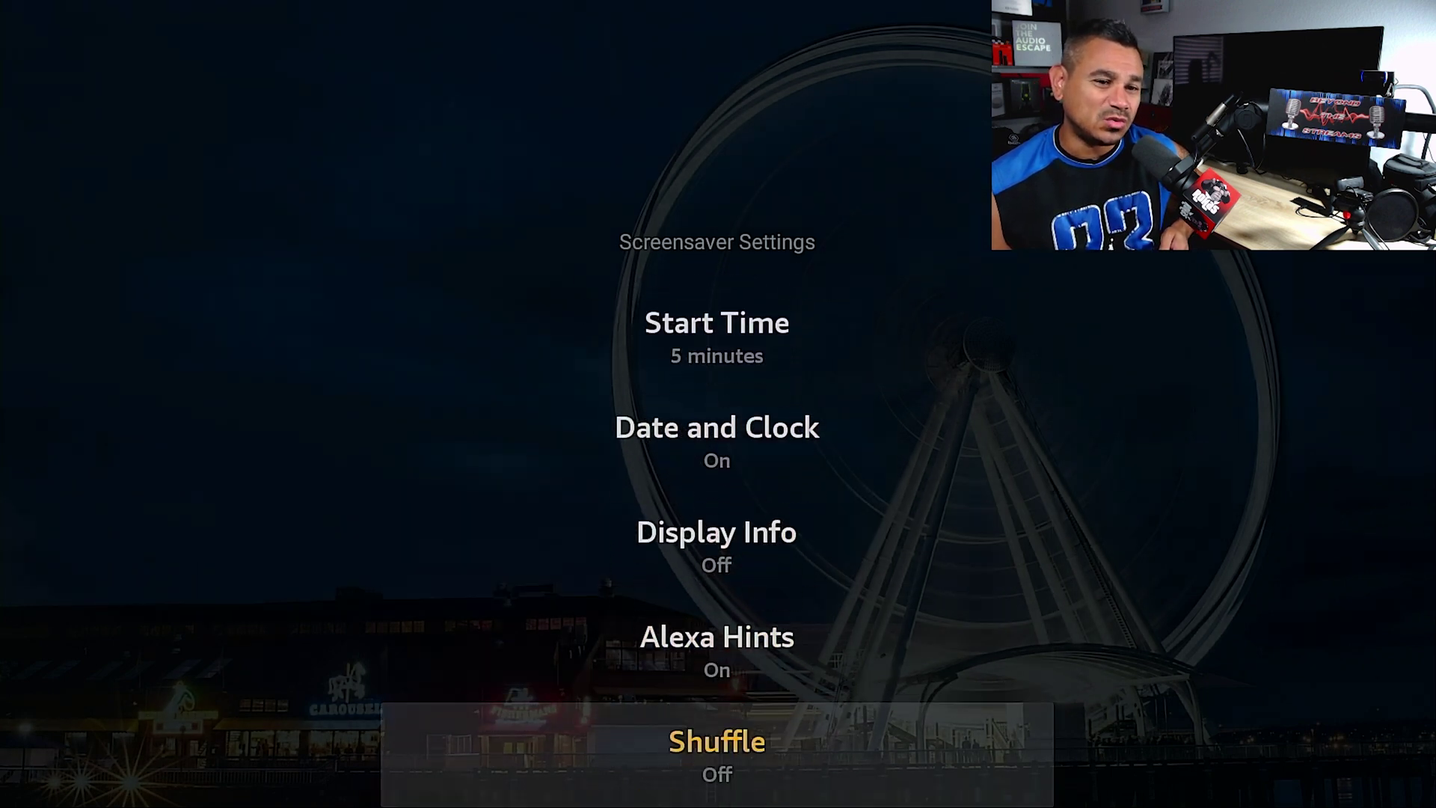
{"action": "key", "text": "Up"}
{"action": "key", "text": "Up"}
{"action": "key", "text": "Up"}
{"action": "key", "text": "Up"}
{"action": "key", "text": "Up"}
{"action": "key", "text": "Up"}
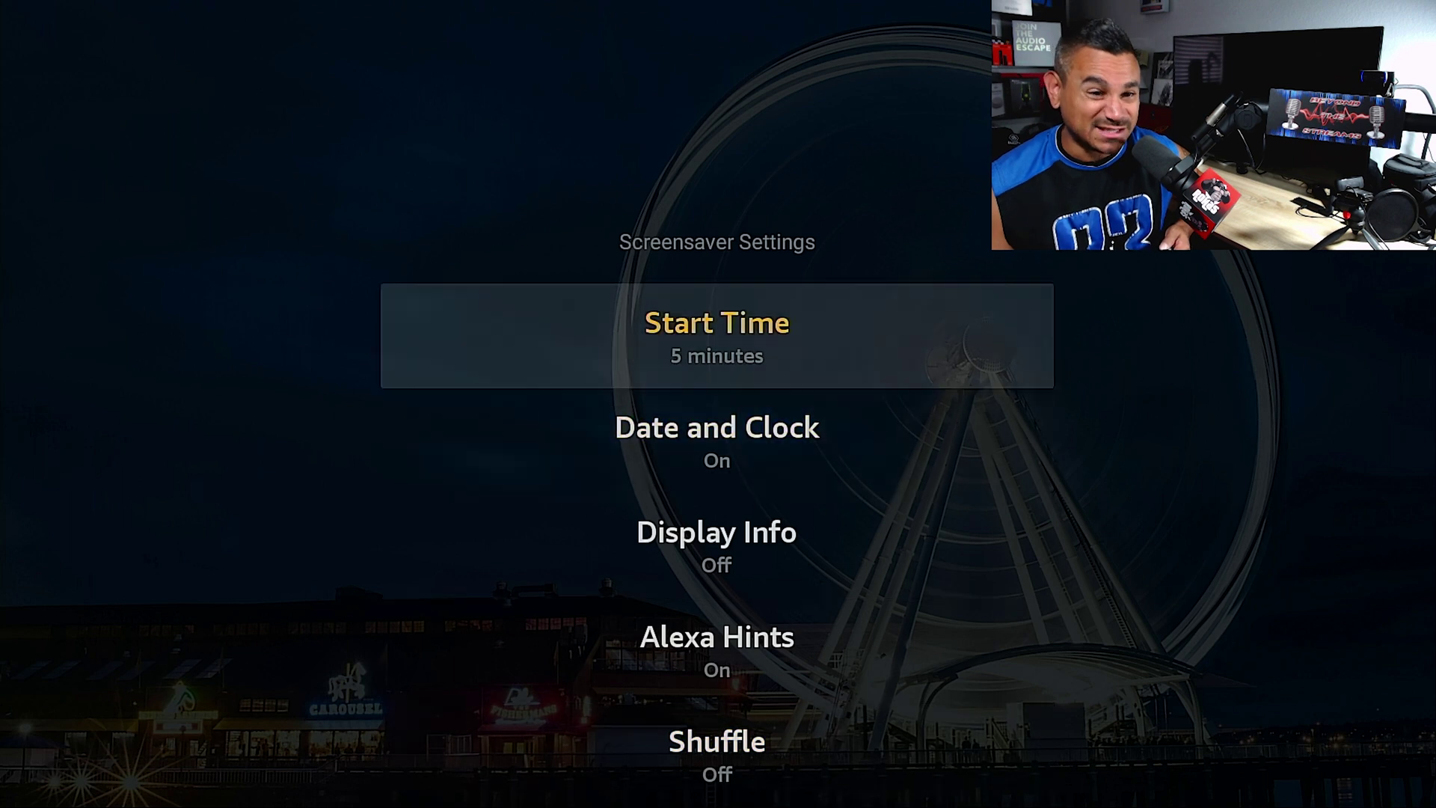
{"action": "key", "text": "Escape"}
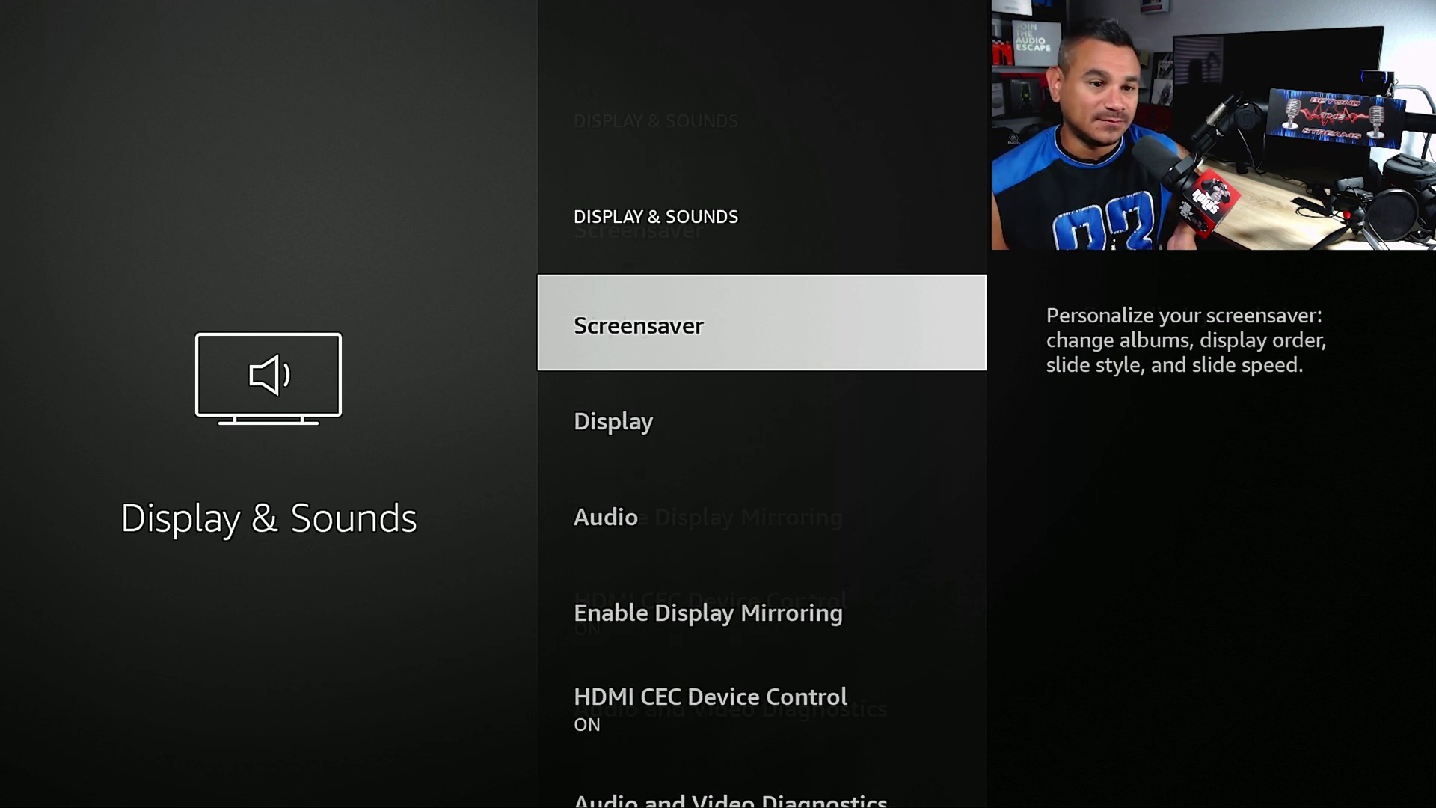
Step: View the Video Resolution choices keeping Auto, then scroll past Match Original Frame Rate
{"action": "key", "text": "Down"}
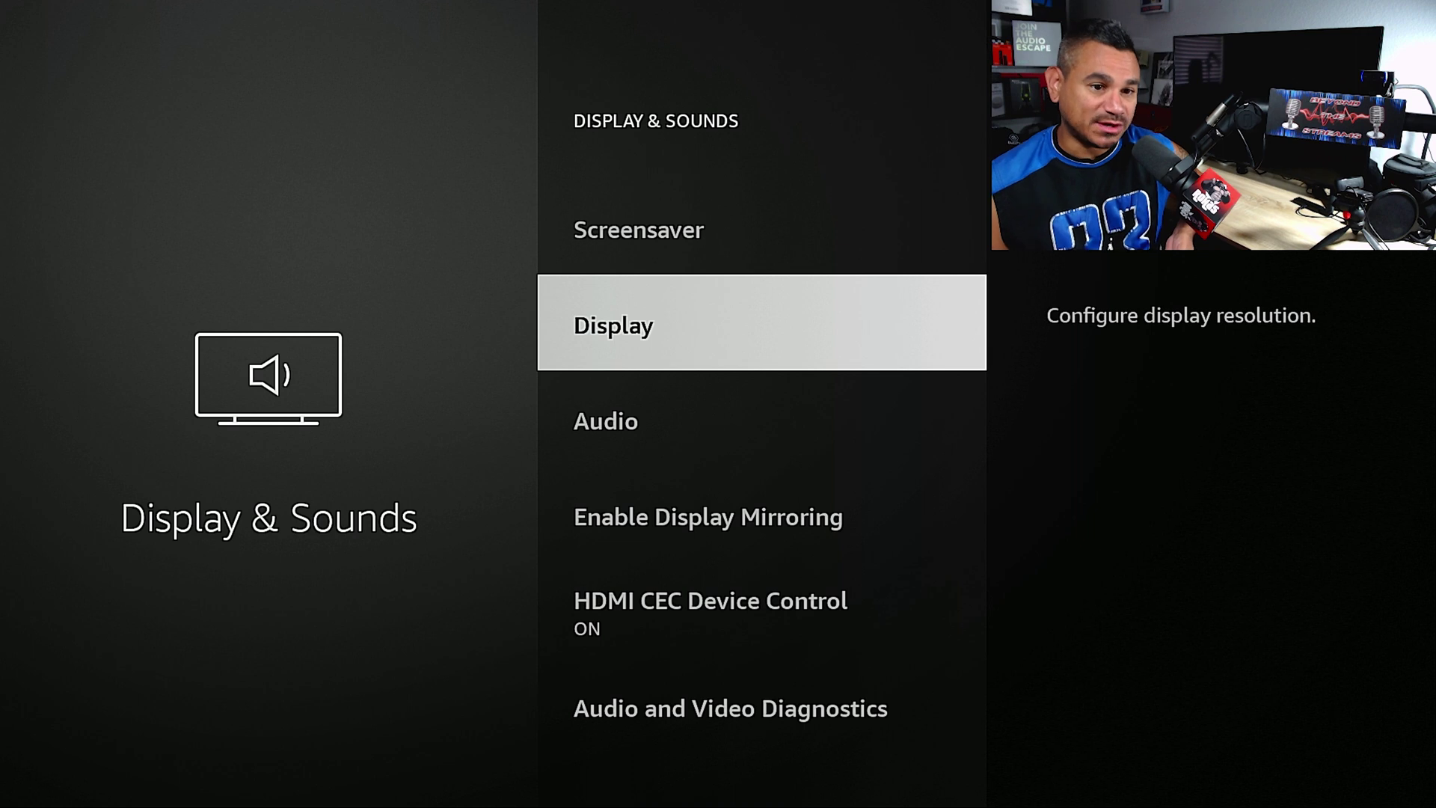
{"action": "key", "text": "Return"}
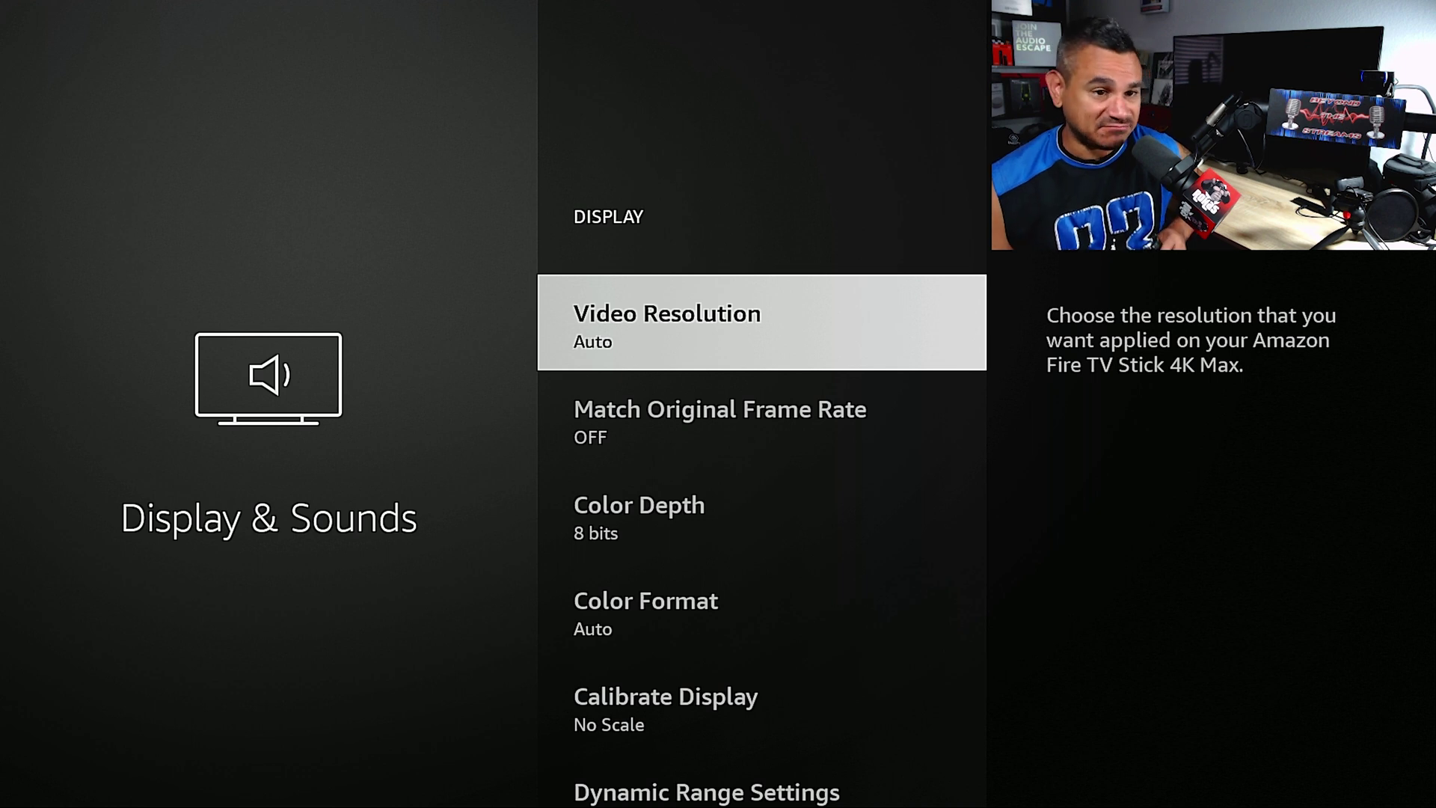
{"action": "key", "text": "Return"}
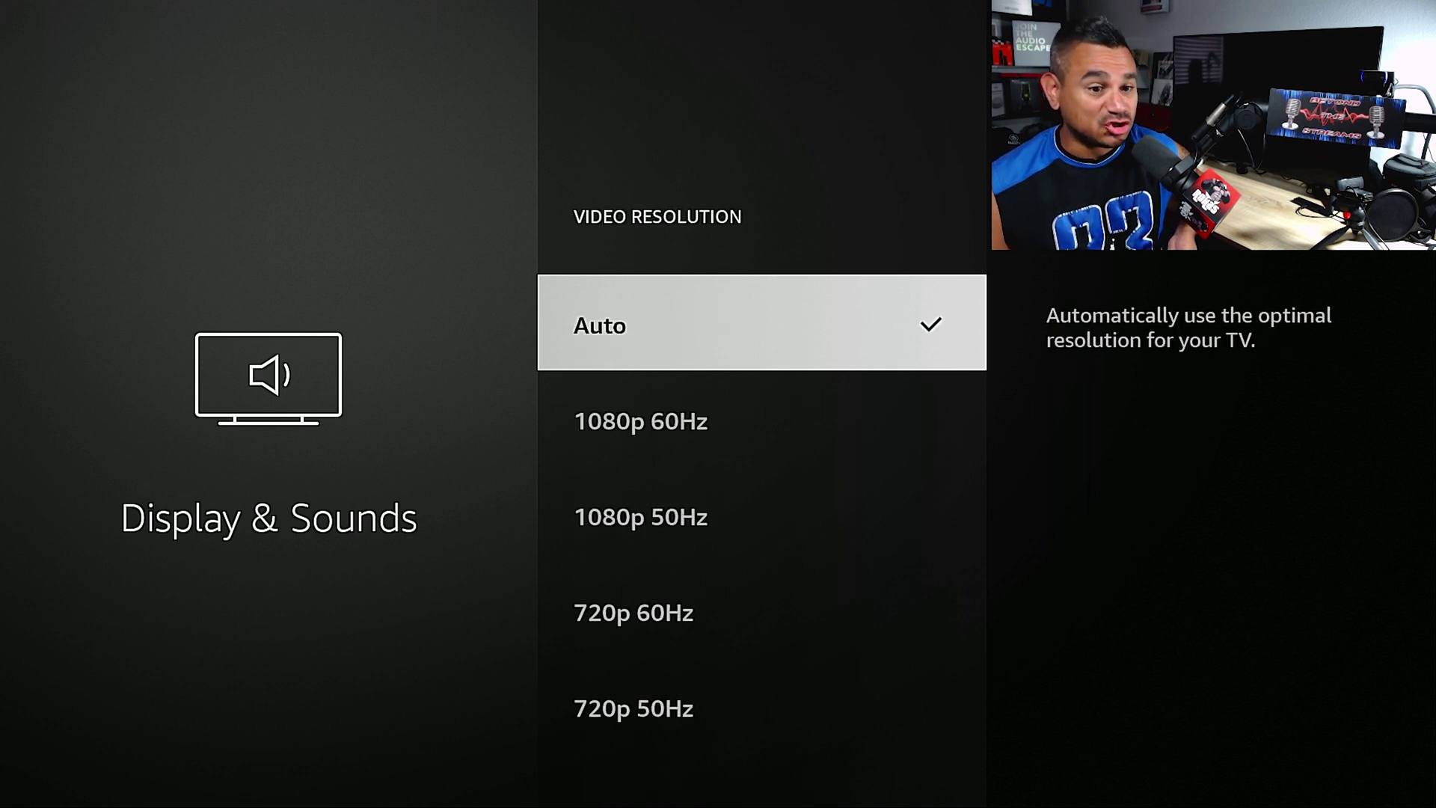
{"action": "key", "text": "Escape"}
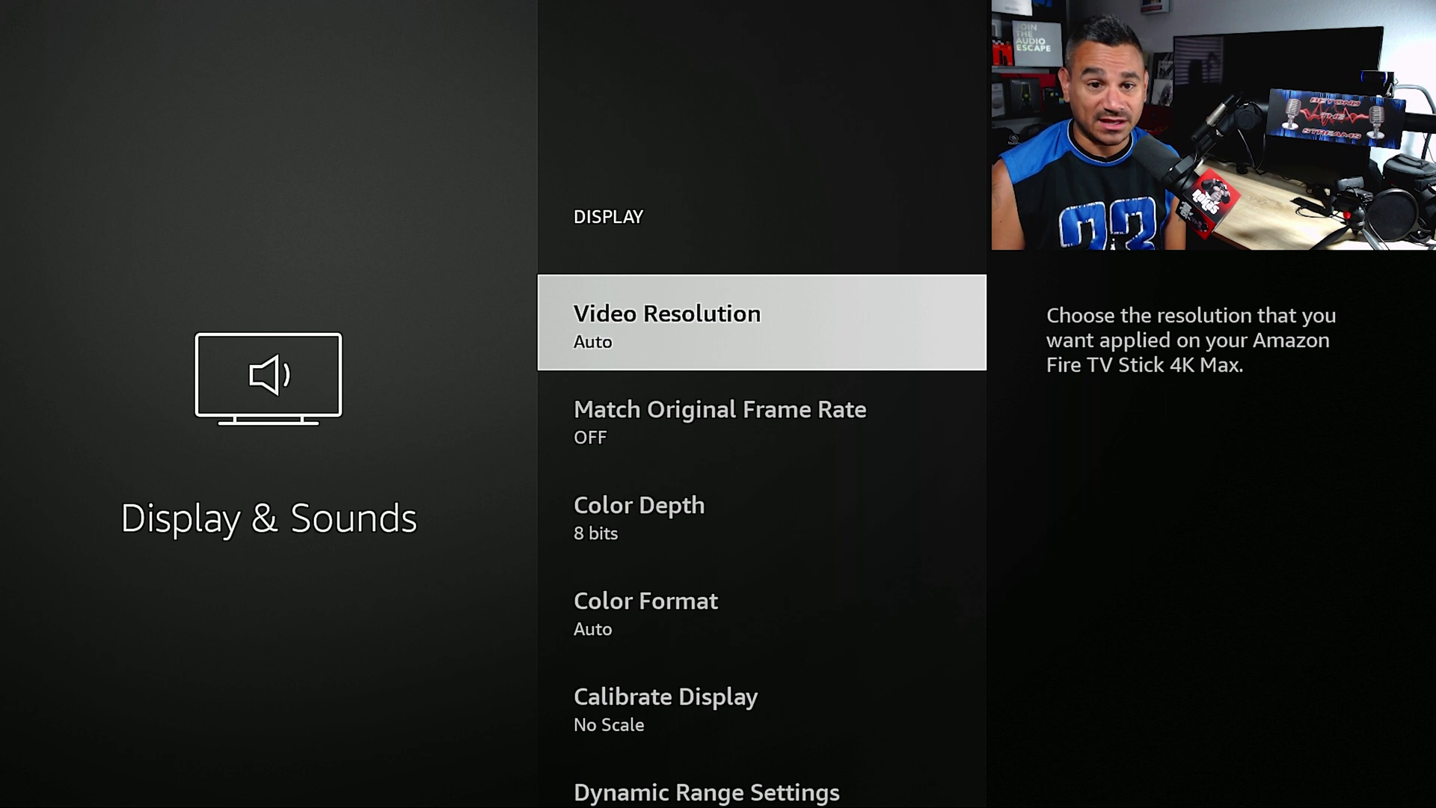
{"action": "key", "text": "Down"}
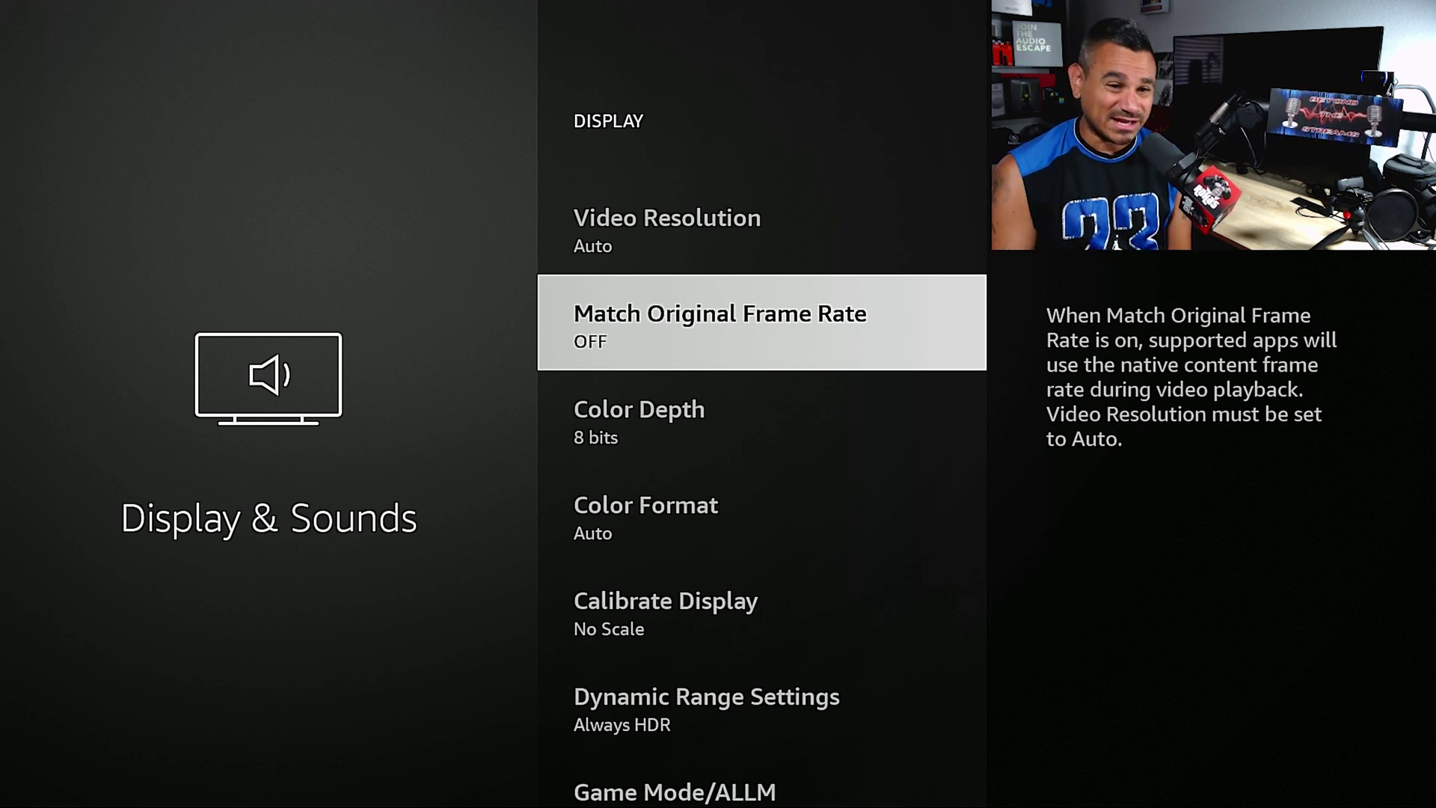
{"action": "key", "text": "Down"}
{"action": "key", "text": "Down"}
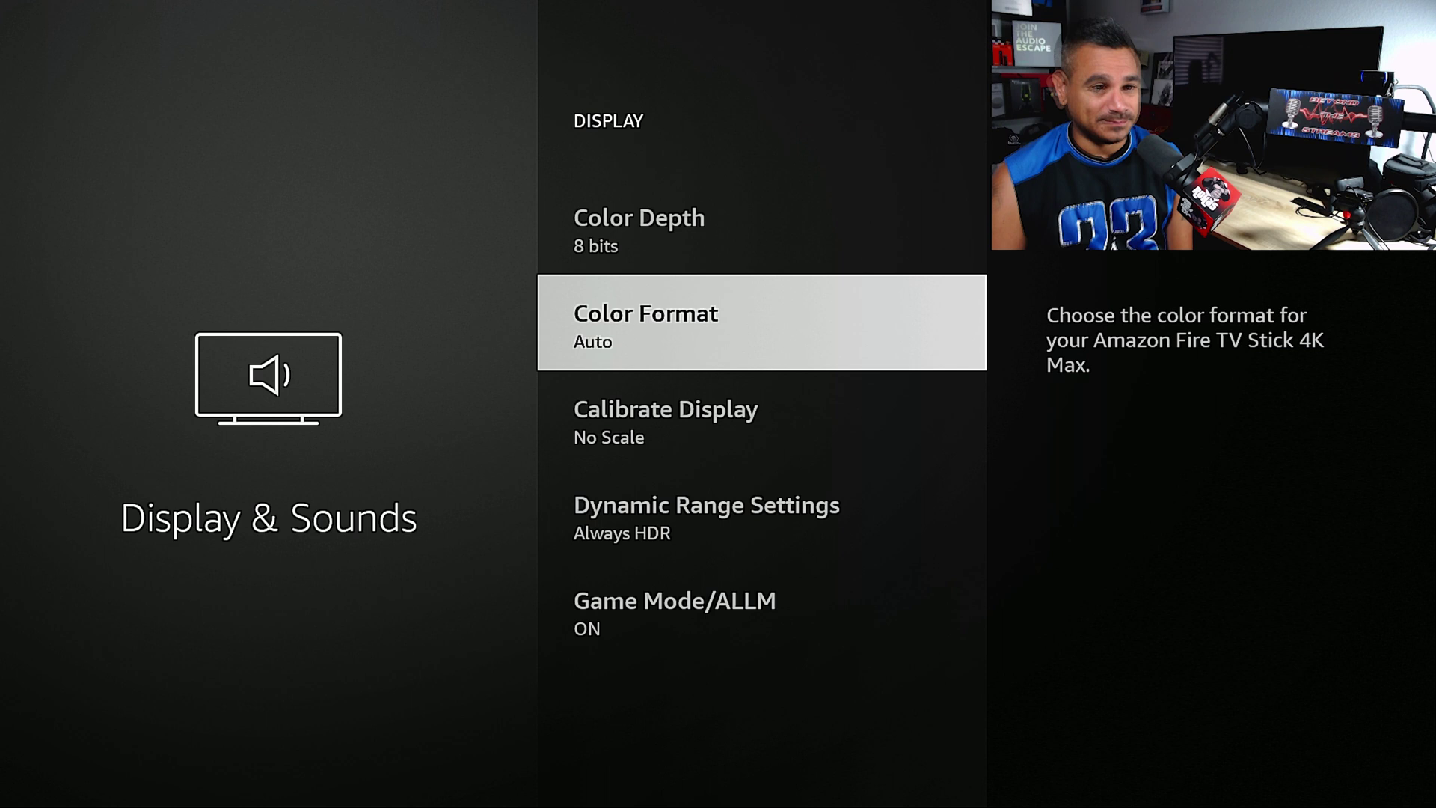
Step: Browse Adaptive and Disable HDR in Dynamic Range, keep Always HDR, and back out
{"action": "key", "text": "Down"}
{"action": "key", "text": "Down"}
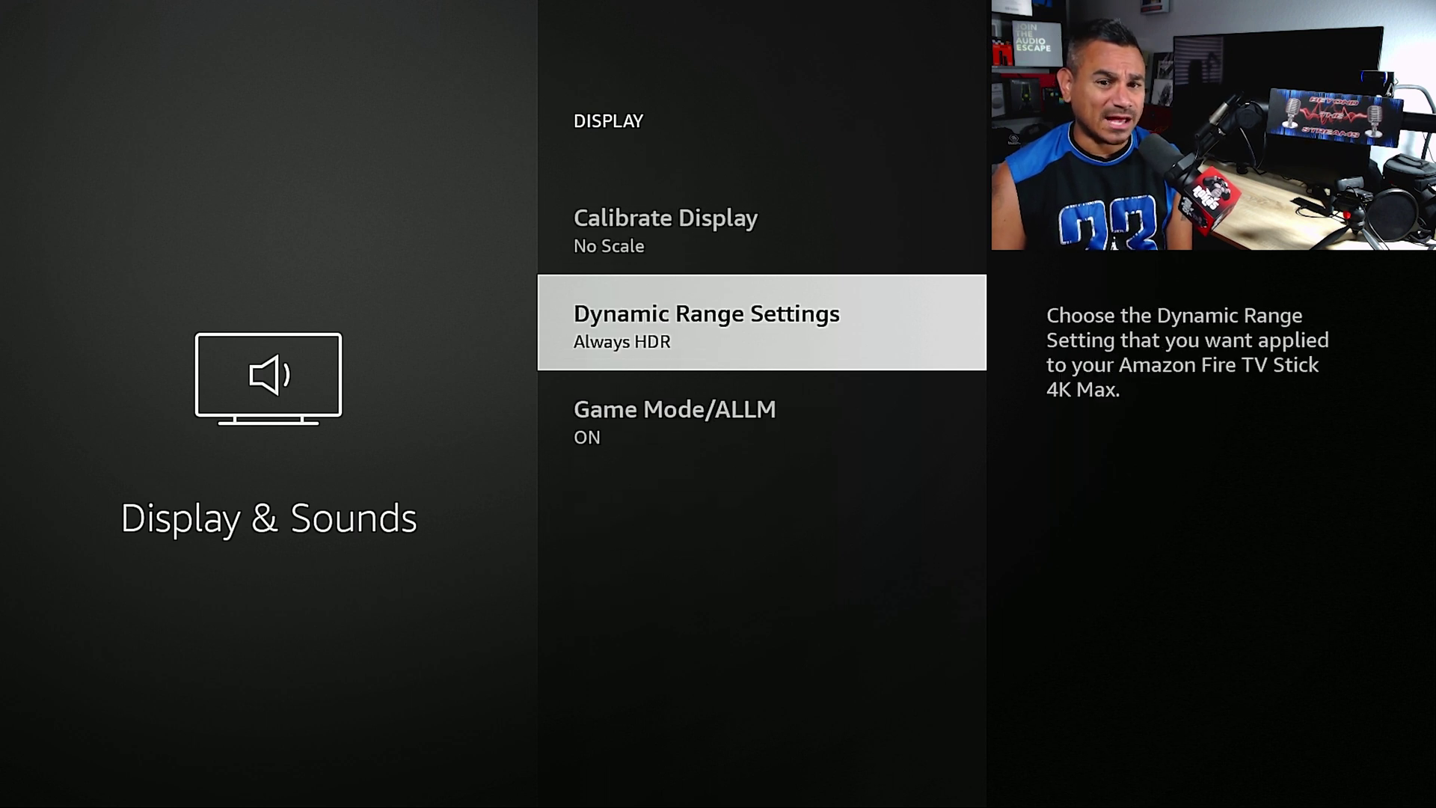
{"action": "key", "text": "Return"}
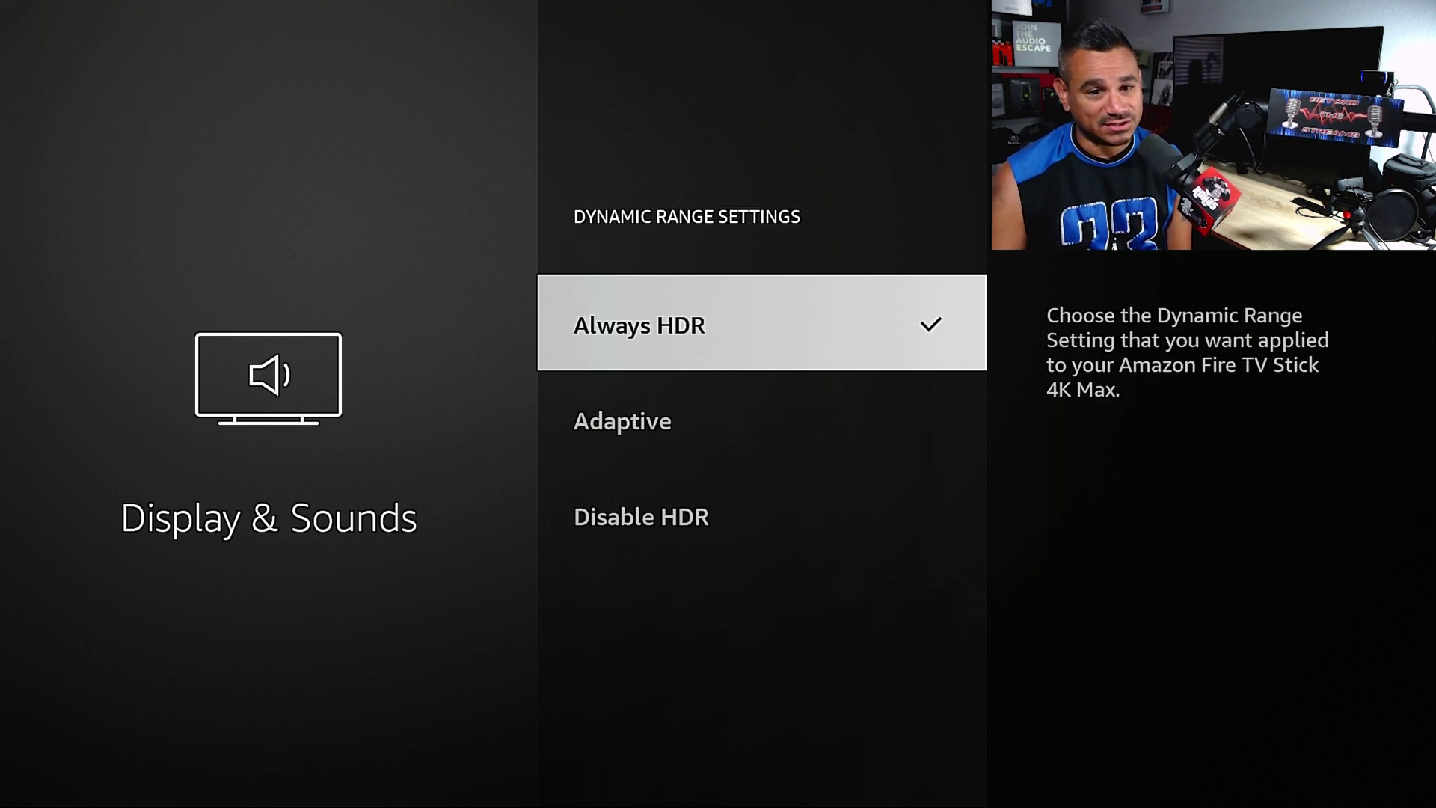
{"action": "key", "text": "Down"}
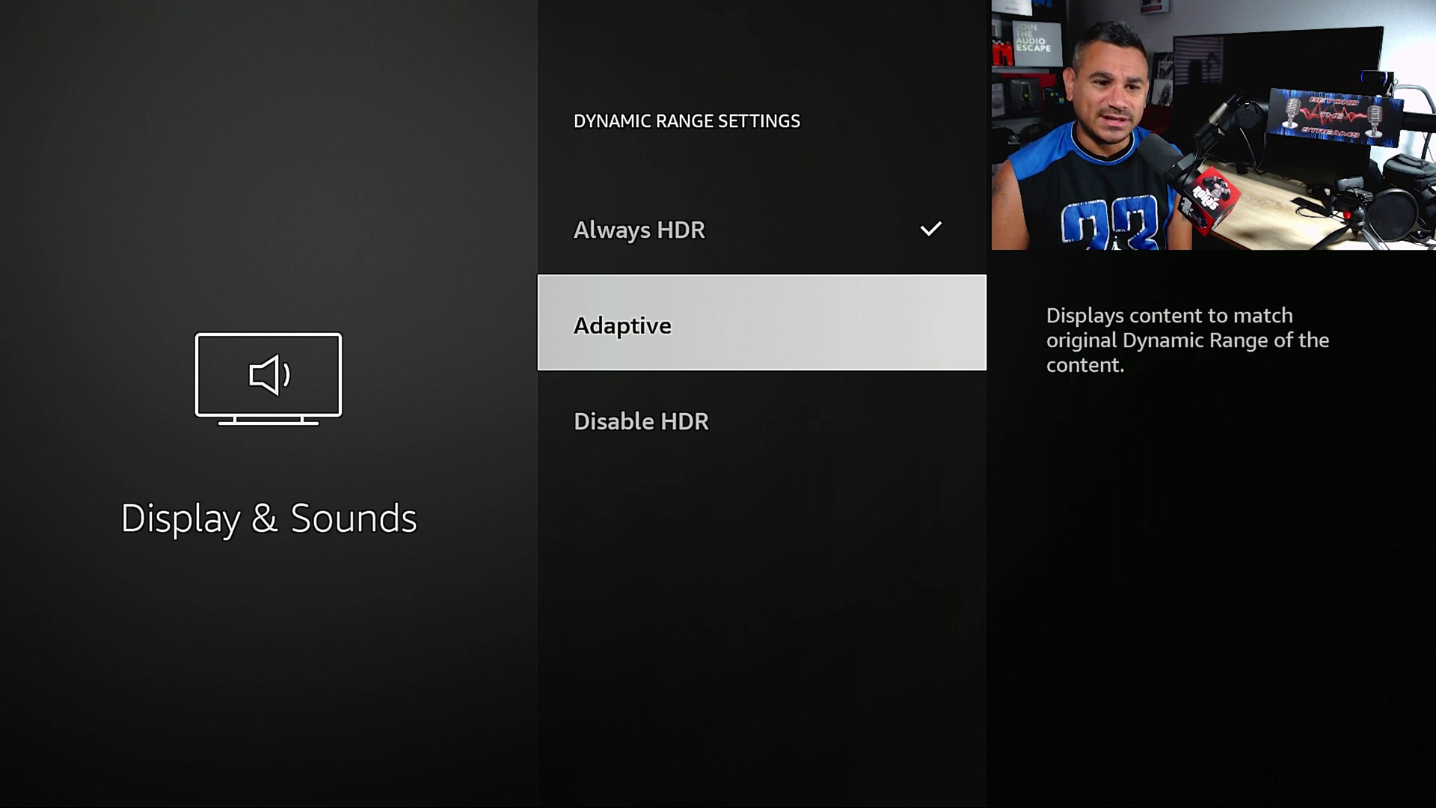
{"action": "key", "text": "Down"}
{"action": "key", "text": "Up"}
{"action": "key", "text": "Up"}
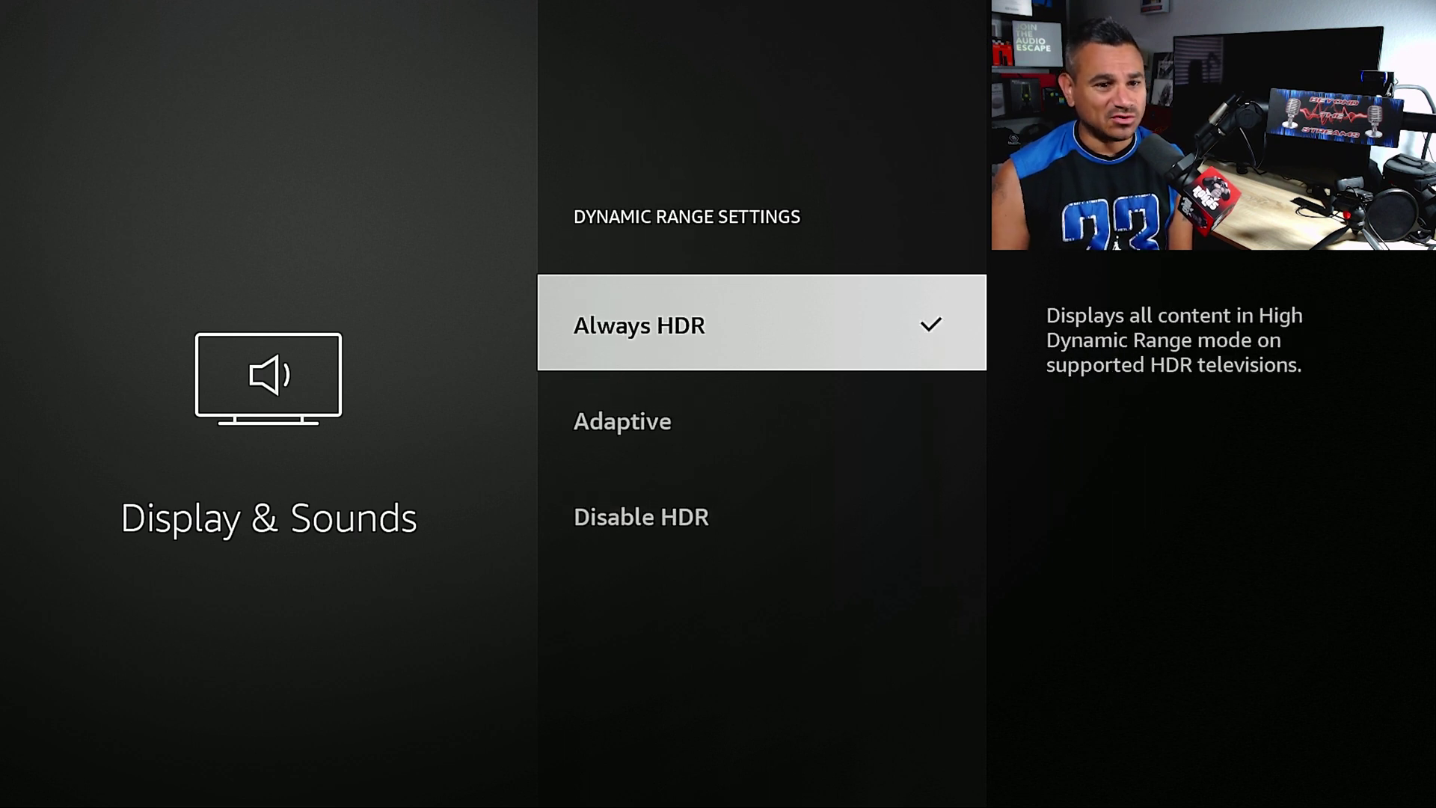
{"action": "key", "text": "Escape"}
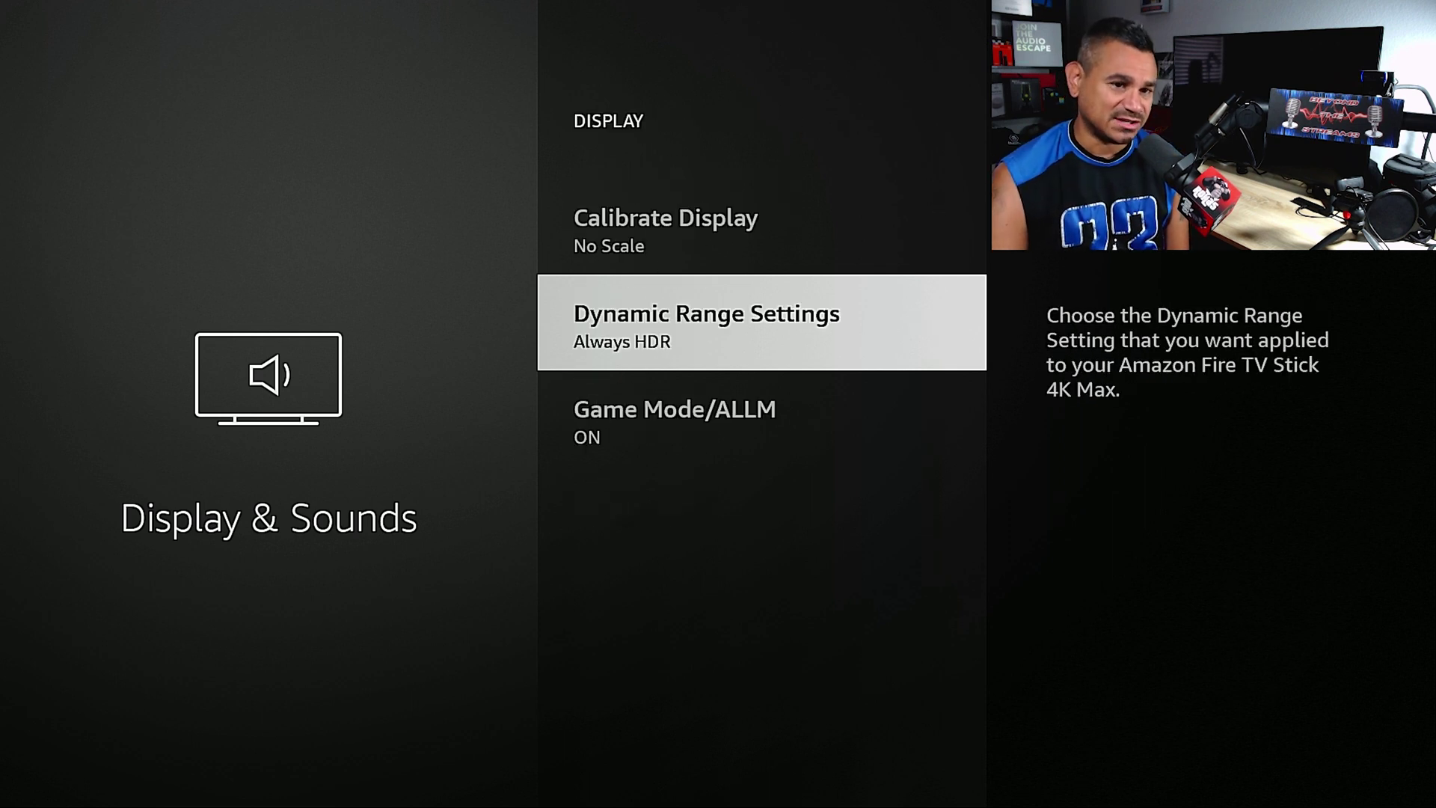
{"action": "key", "text": "Escape"}
{"action": "key", "text": "Escape"}
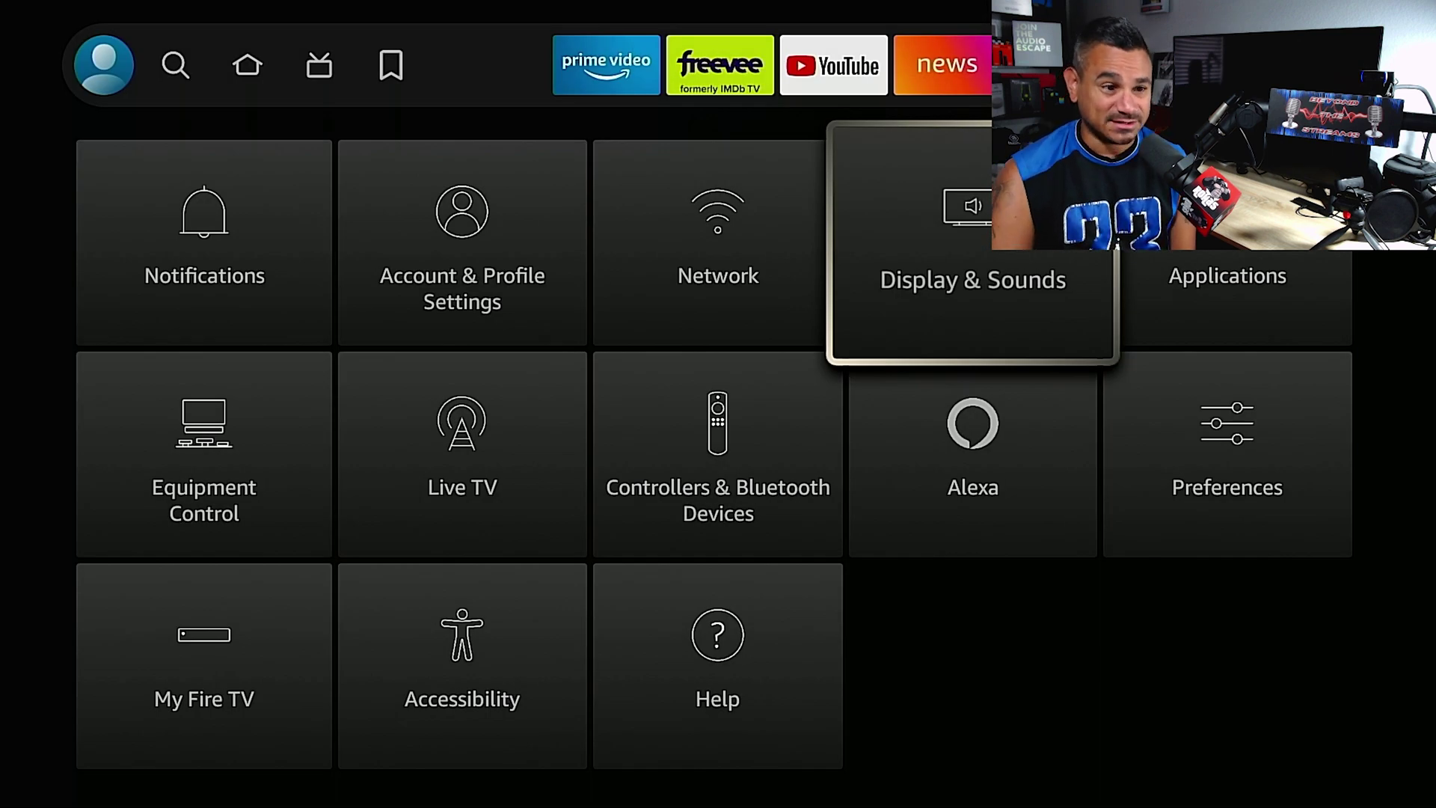
Step: View the Data Monitoring setting under Preferences, leaving it OFF
{"action": "key", "text": "Down"}
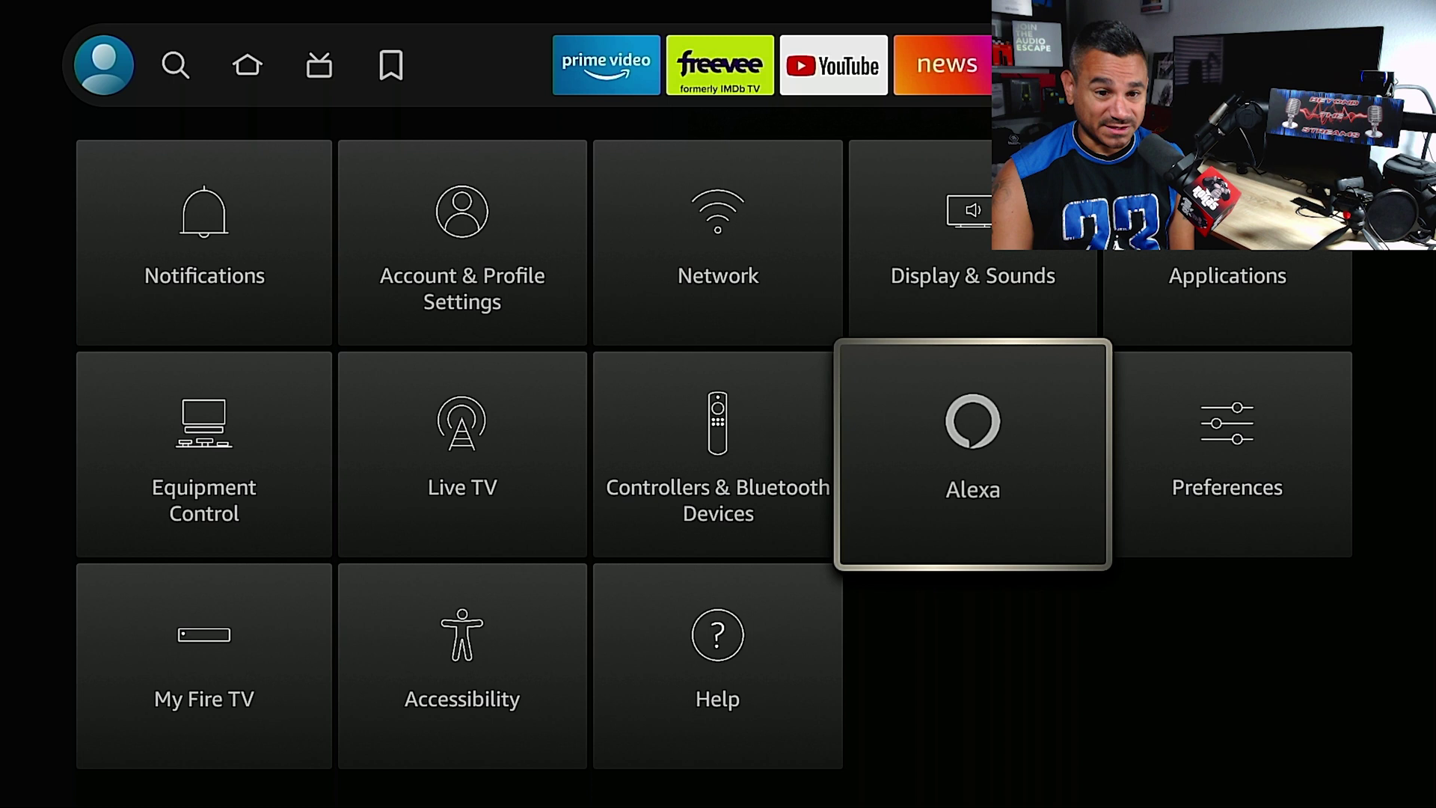
{"action": "key", "text": "Right"}
{"action": "key", "text": "Return"}
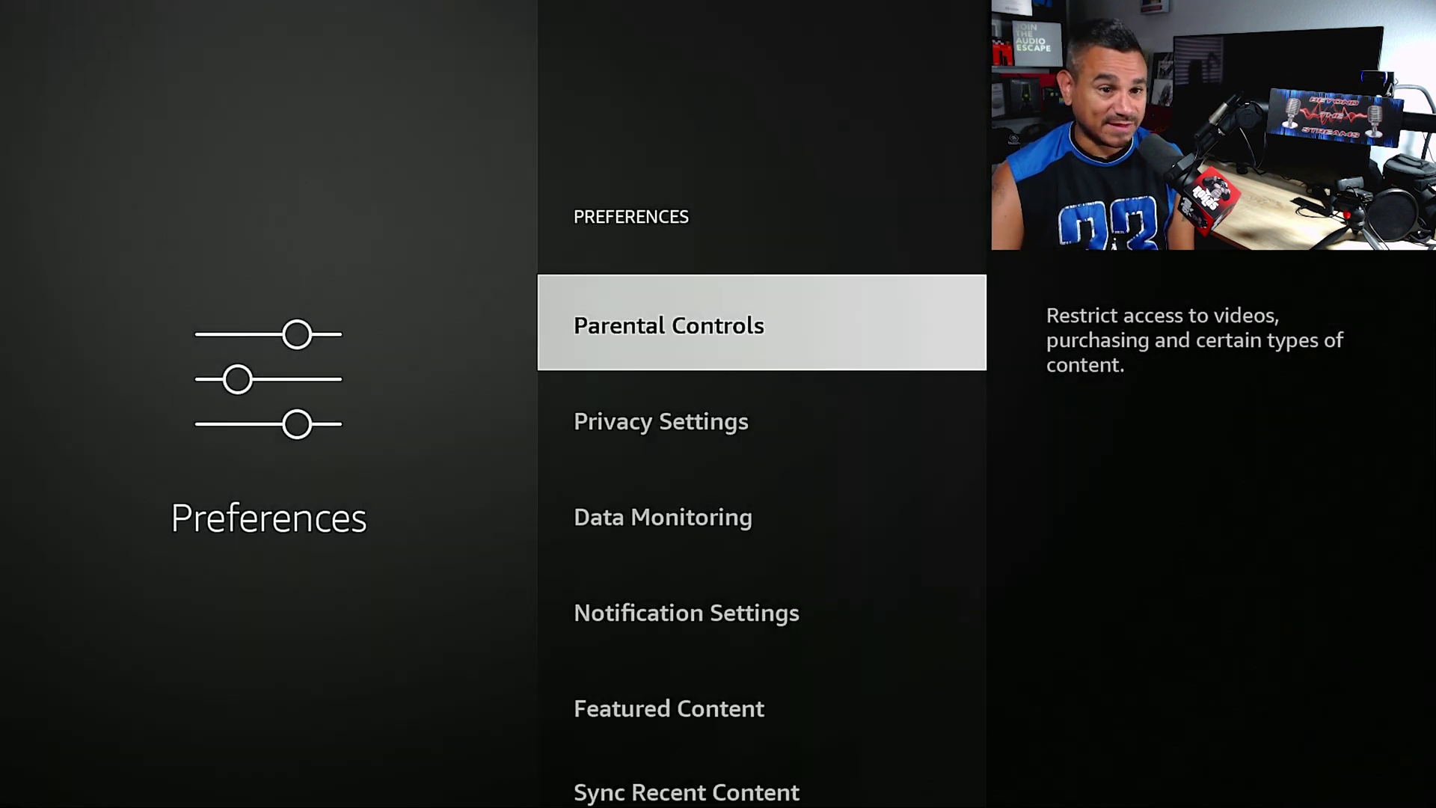
{"action": "key", "text": "Down"}
{"action": "key", "text": "Down"}
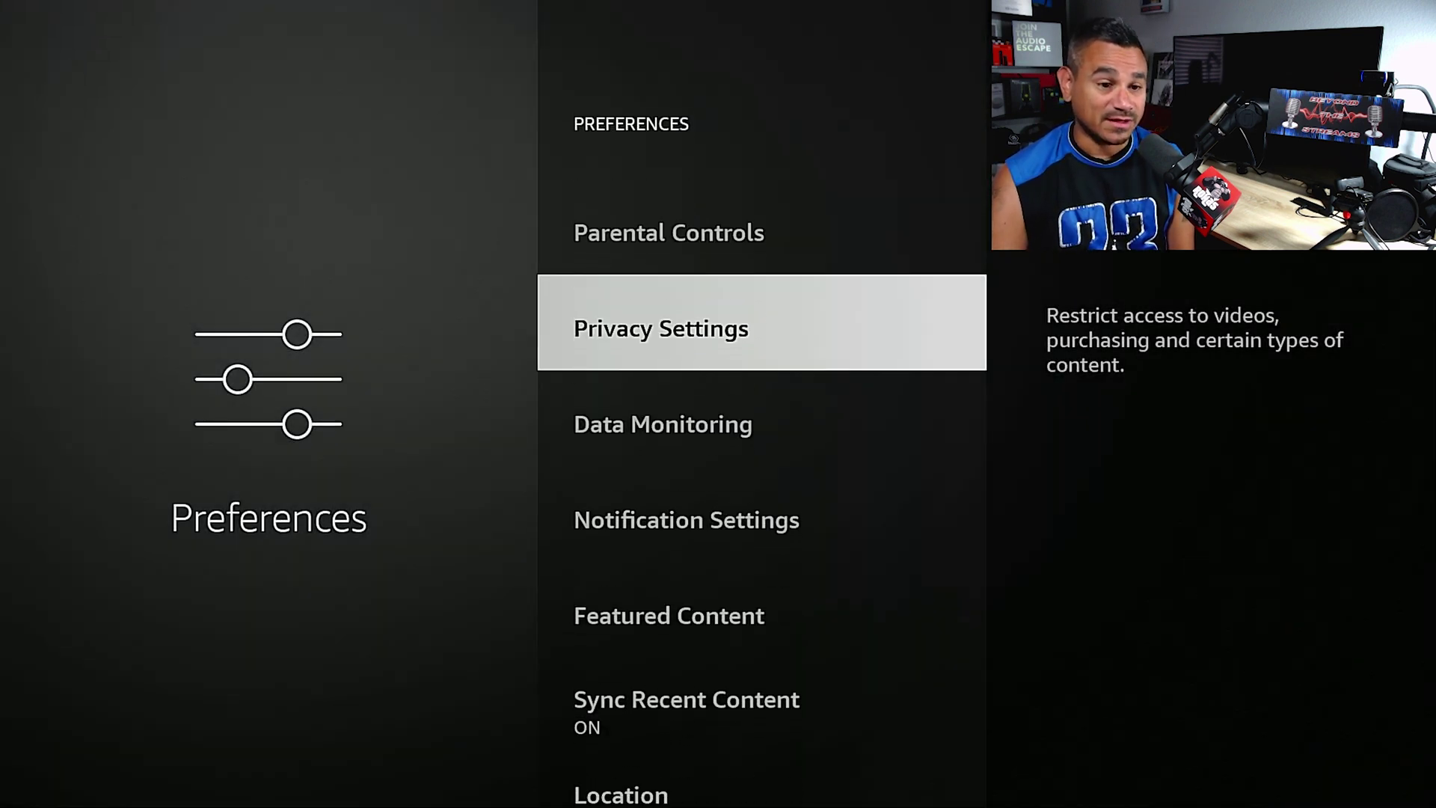
{"action": "key", "text": "Return"}
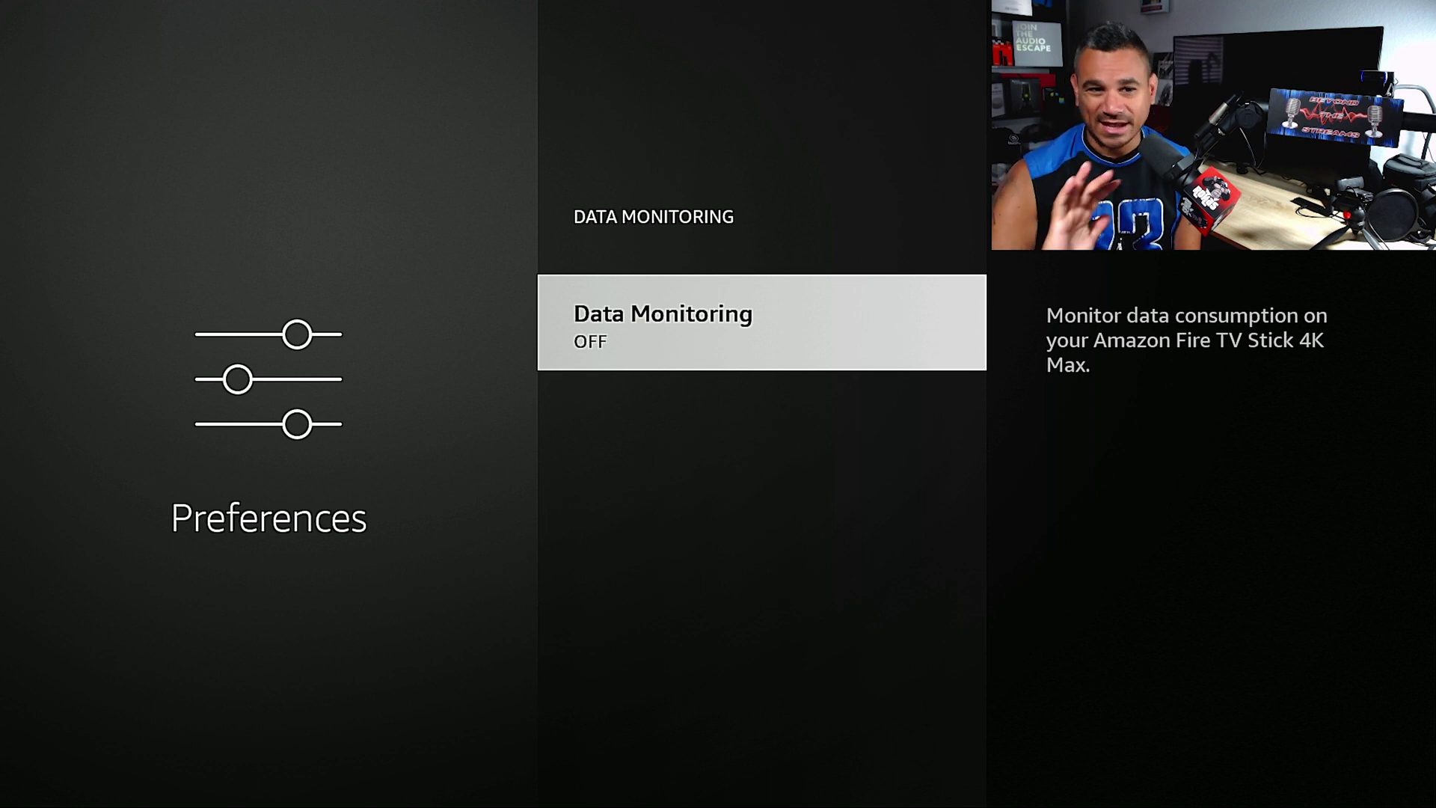
{"action": "key", "text": "Escape"}
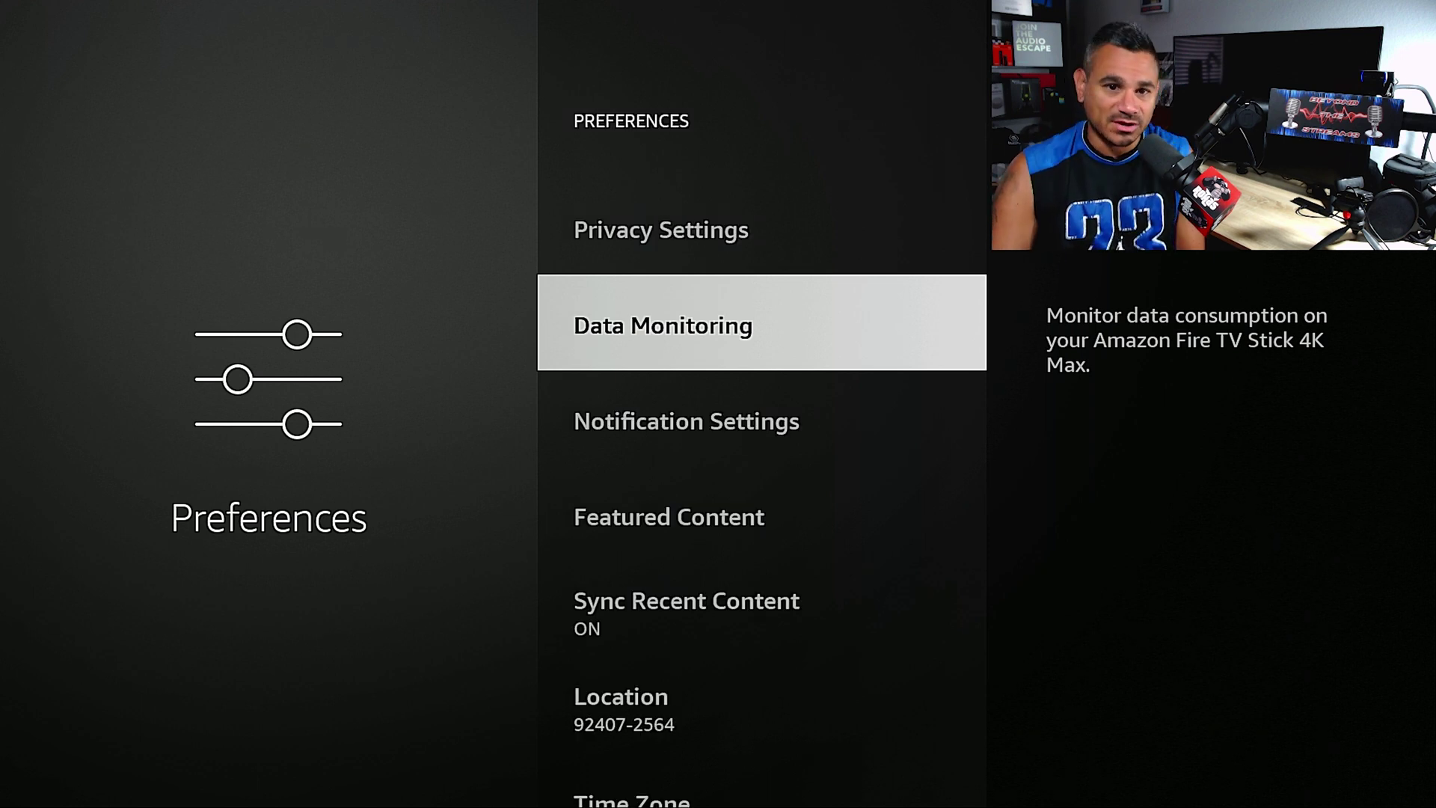
Step: Open Featured Content and check Allow Video Autoplay and Allow Audio Autoplay are OFF
{"action": "key", "text": "Down"}
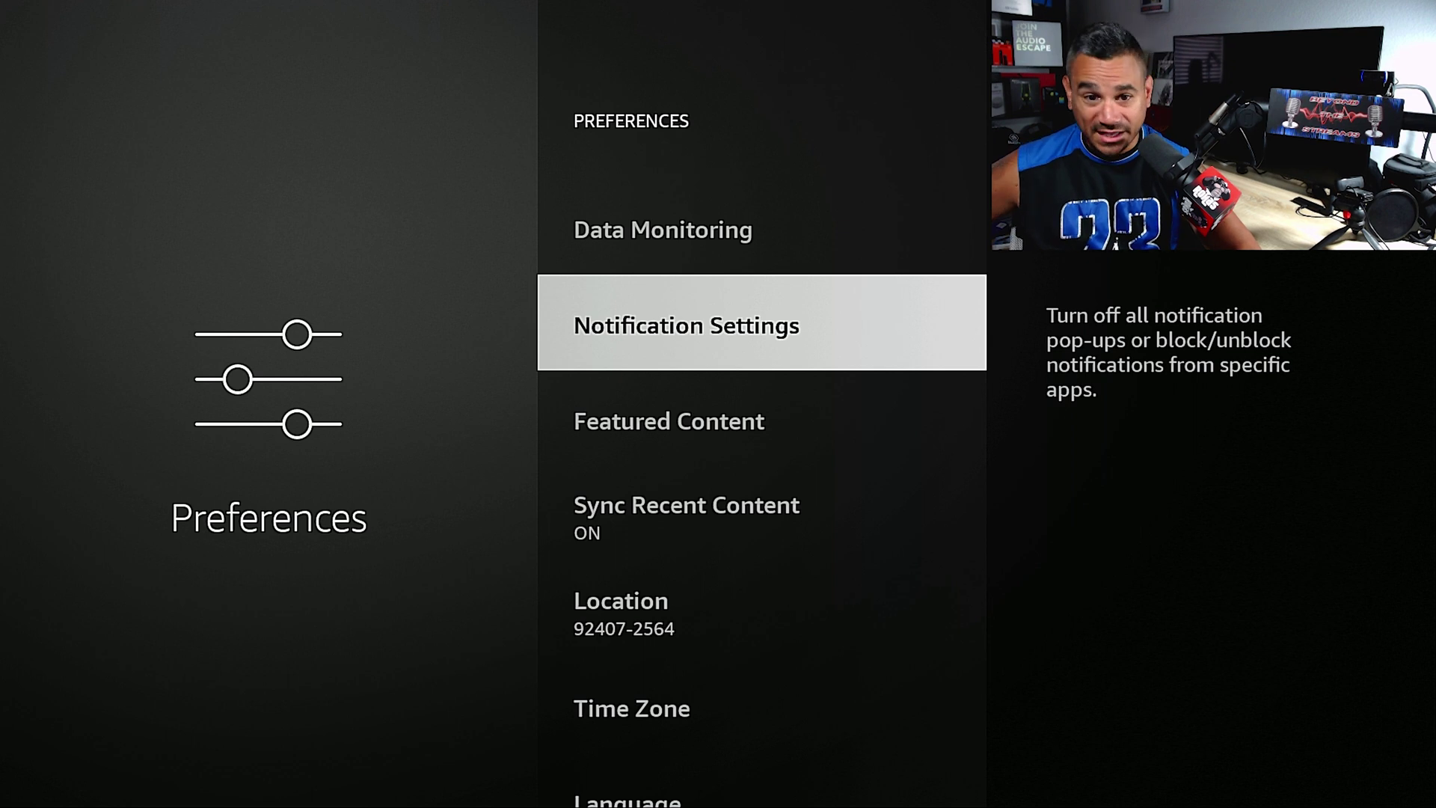
{"action": "key", "text": "Down"}
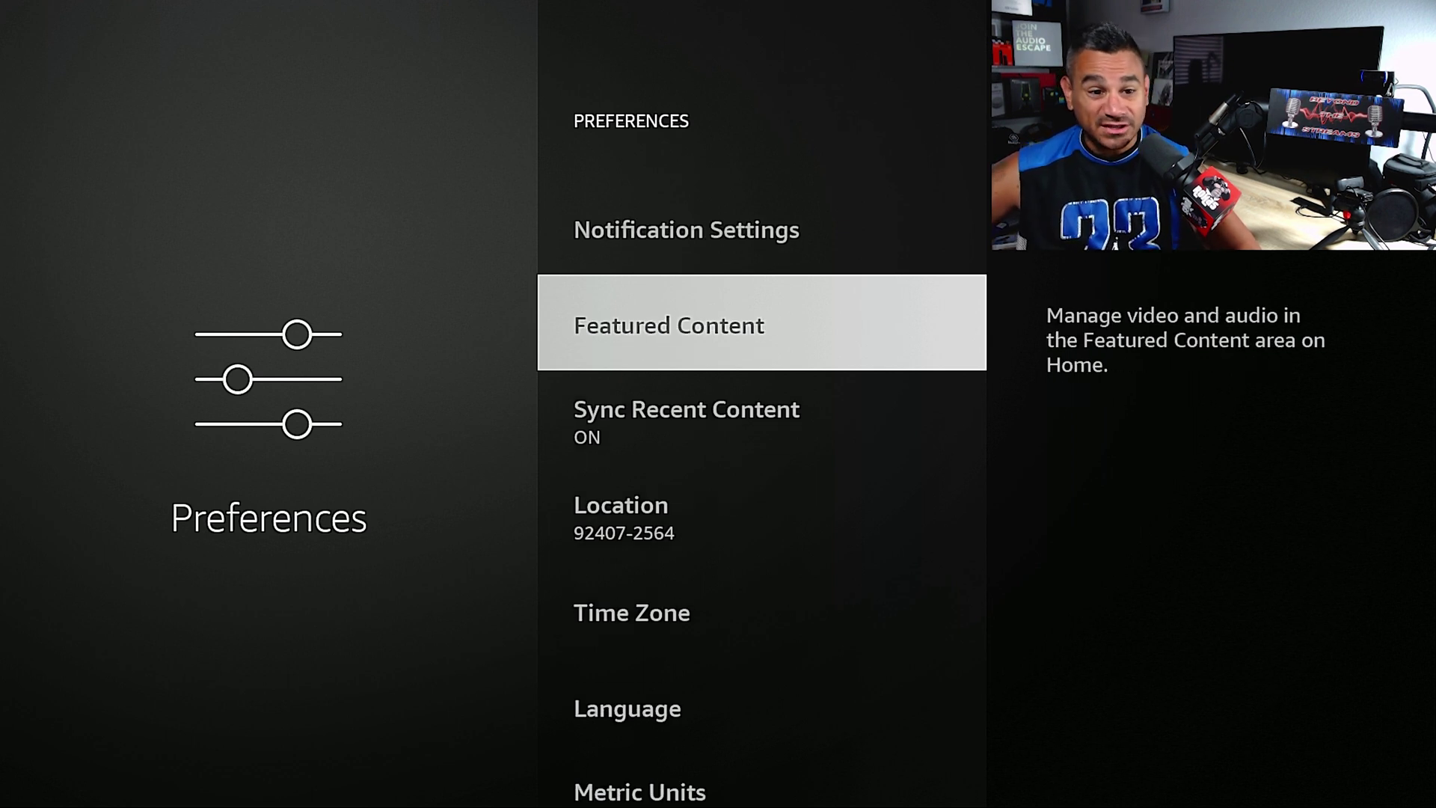
{"action": "key", "text": "Return"}
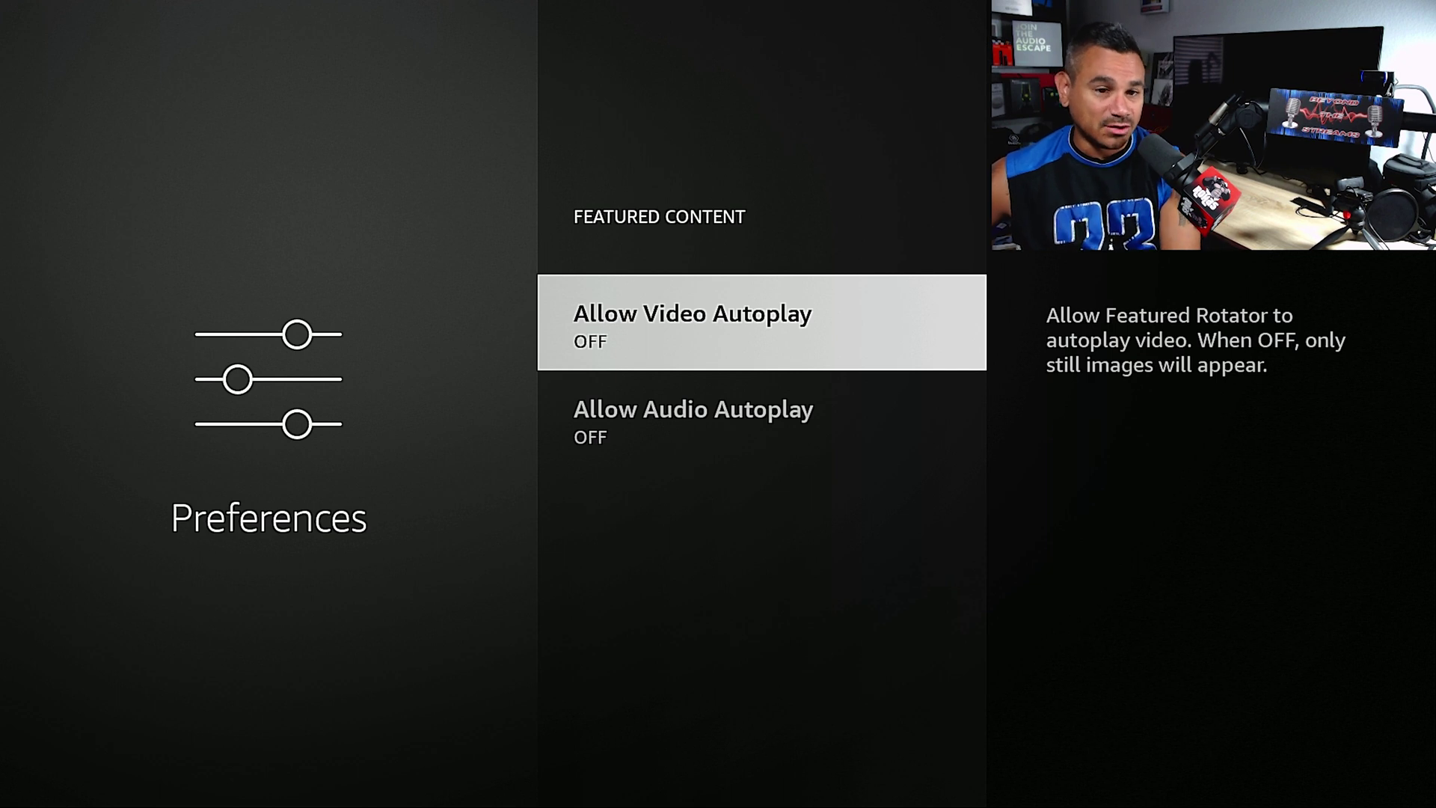
{"action": "key", "text": "Down"}
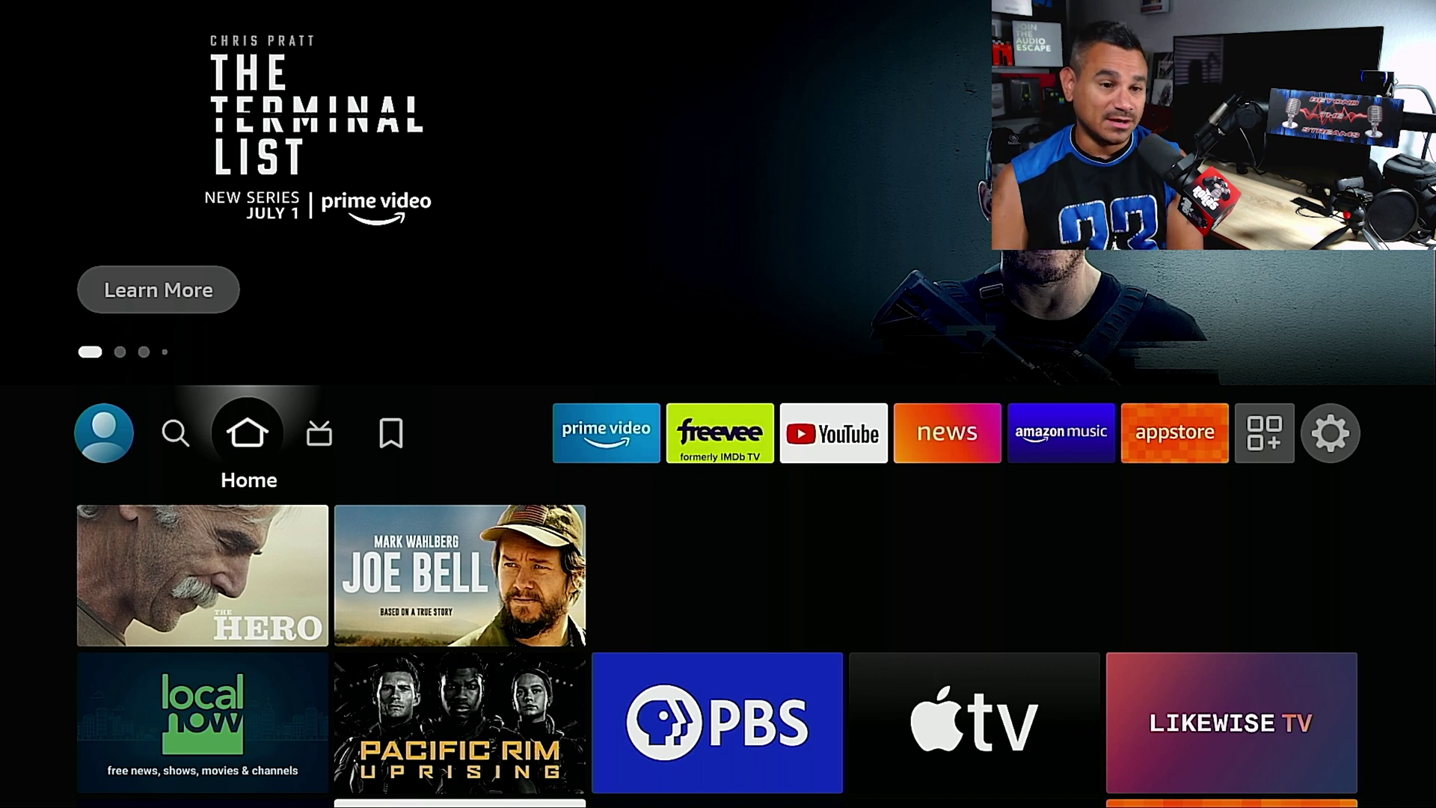
Step: Browse the featured banner, Recently Watched titles and sponsored titles like Jurassic Park
{"action": "key", "text": "Right"}
{"action": "key", "text": "Left"}
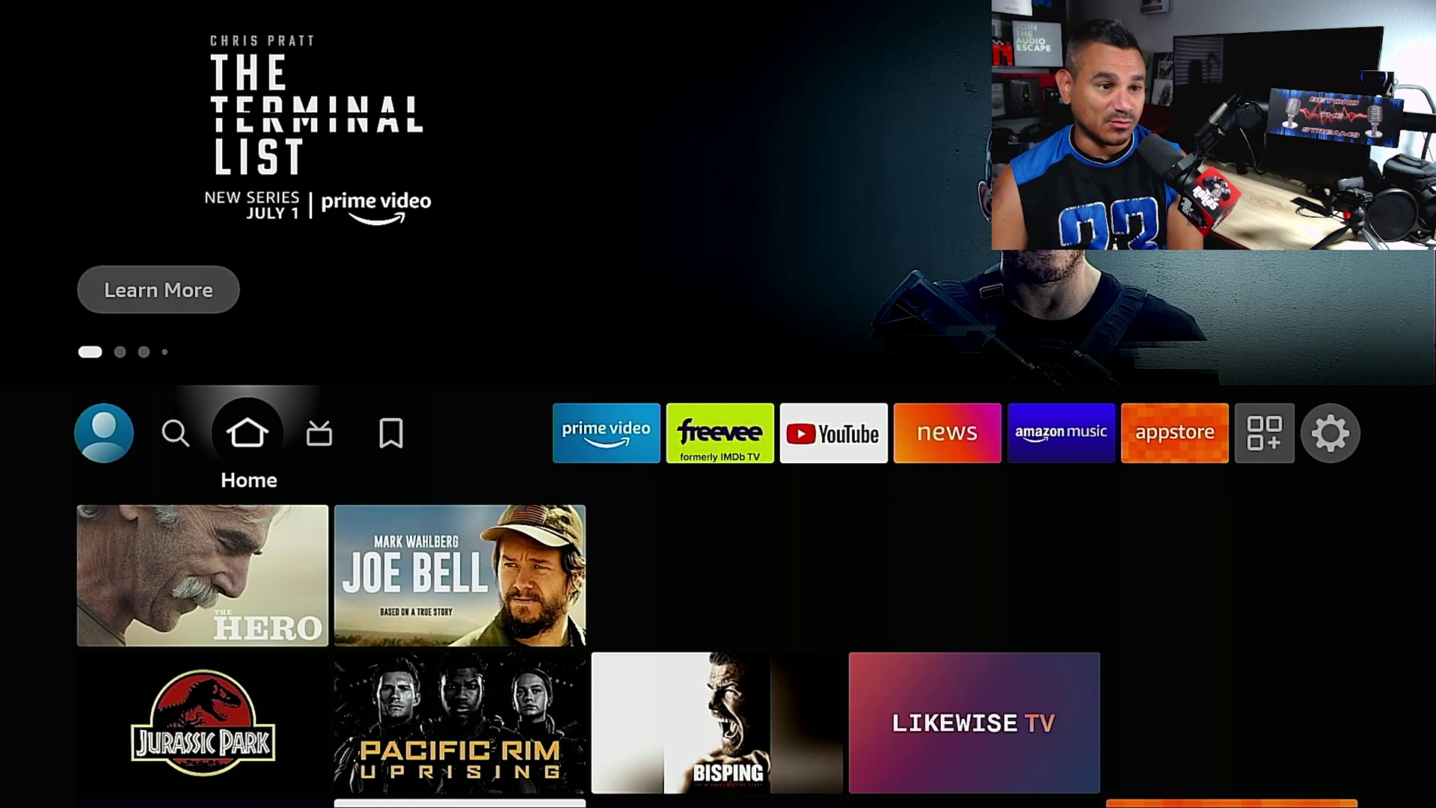
{"action": "key", "text": "Up"}
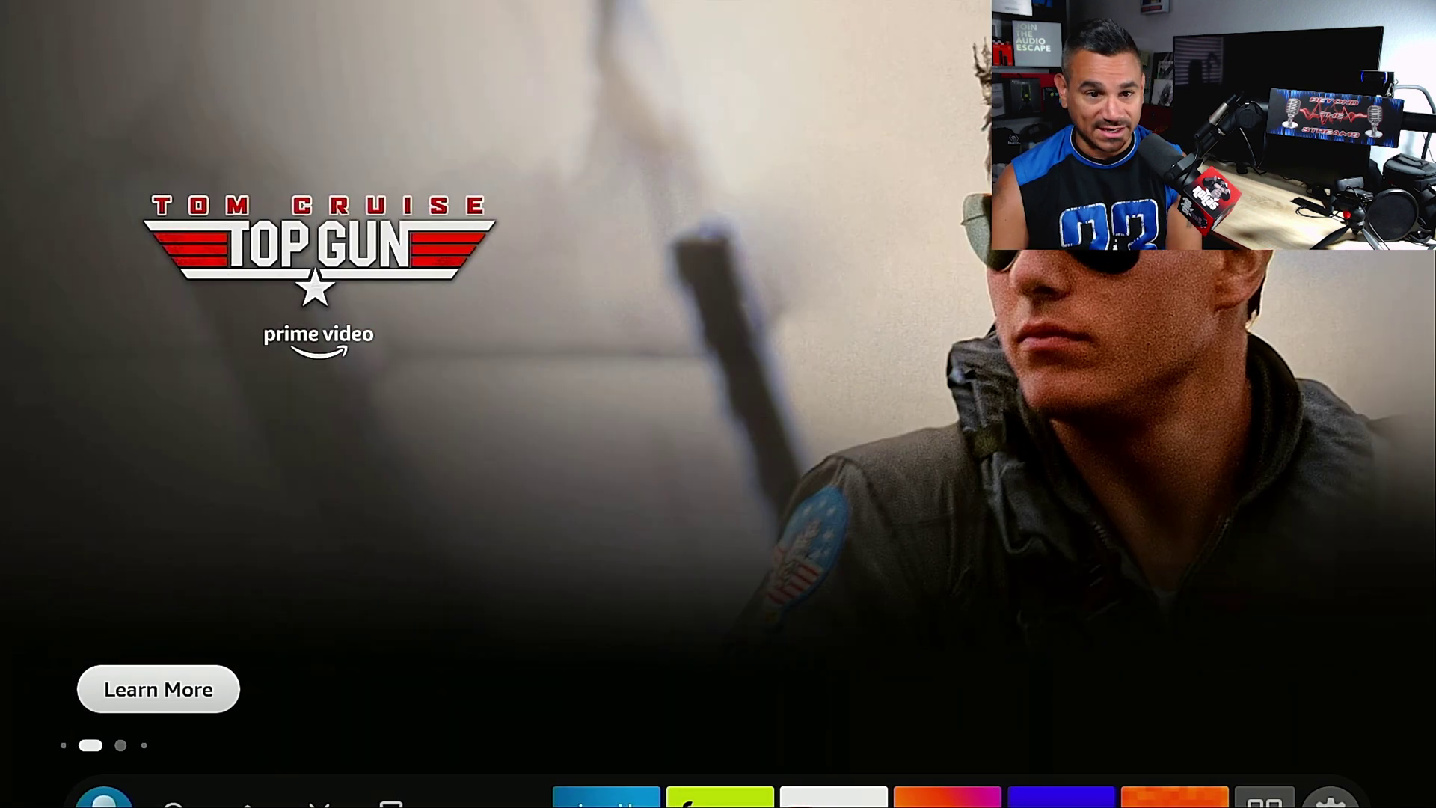
{"action": "key", "text": "Down"}
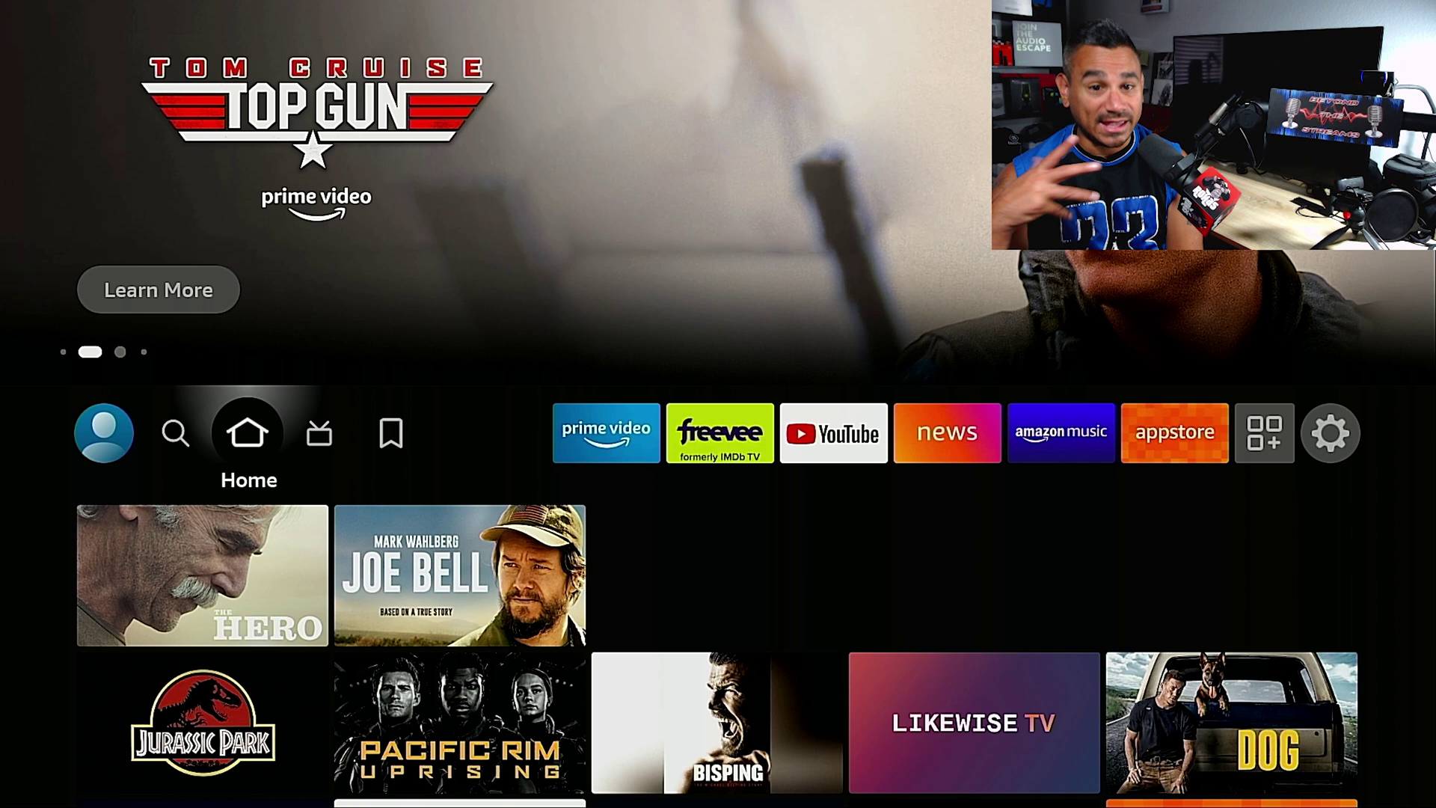
{"action": "key", "text": "Down"}
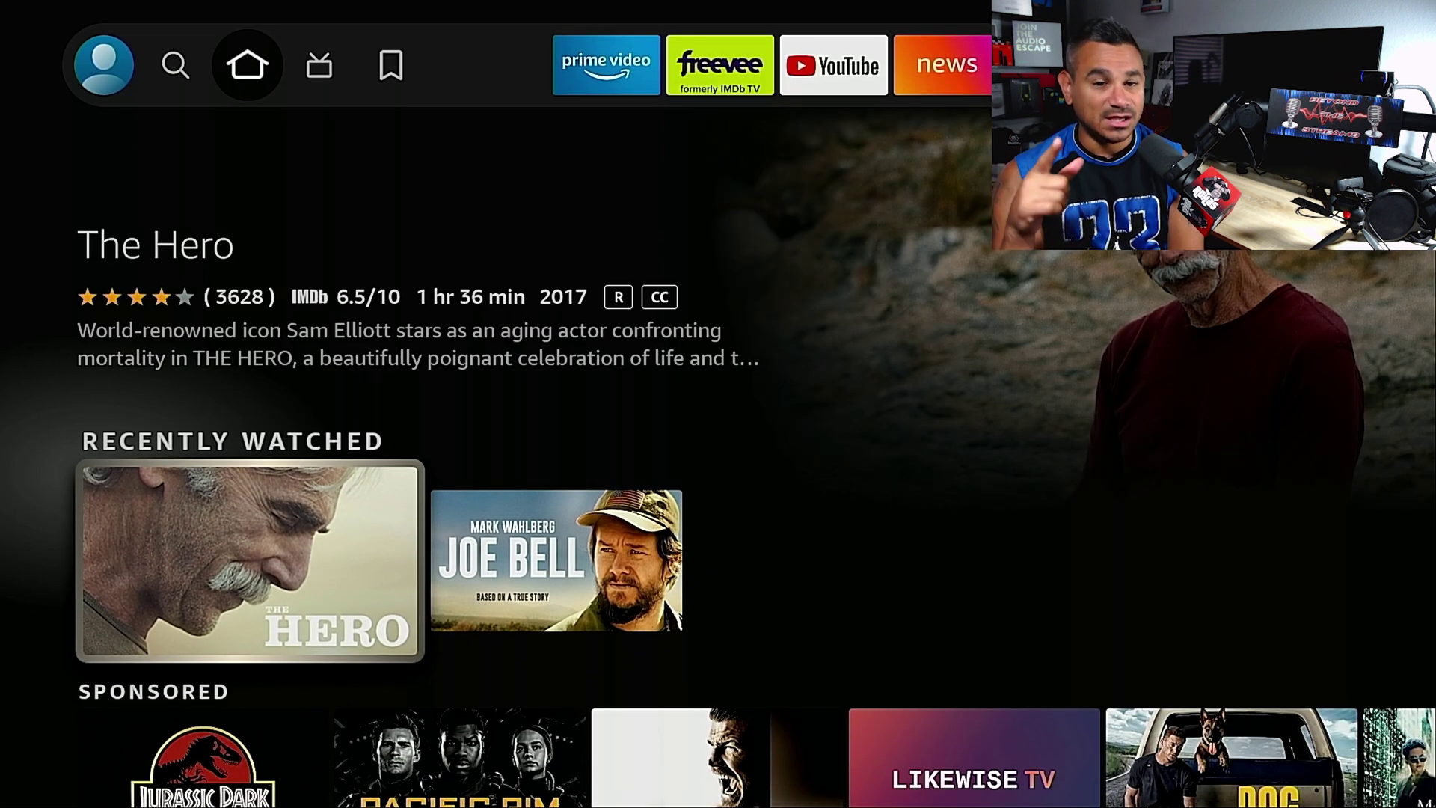
{"action": "key", "text": "Right"}
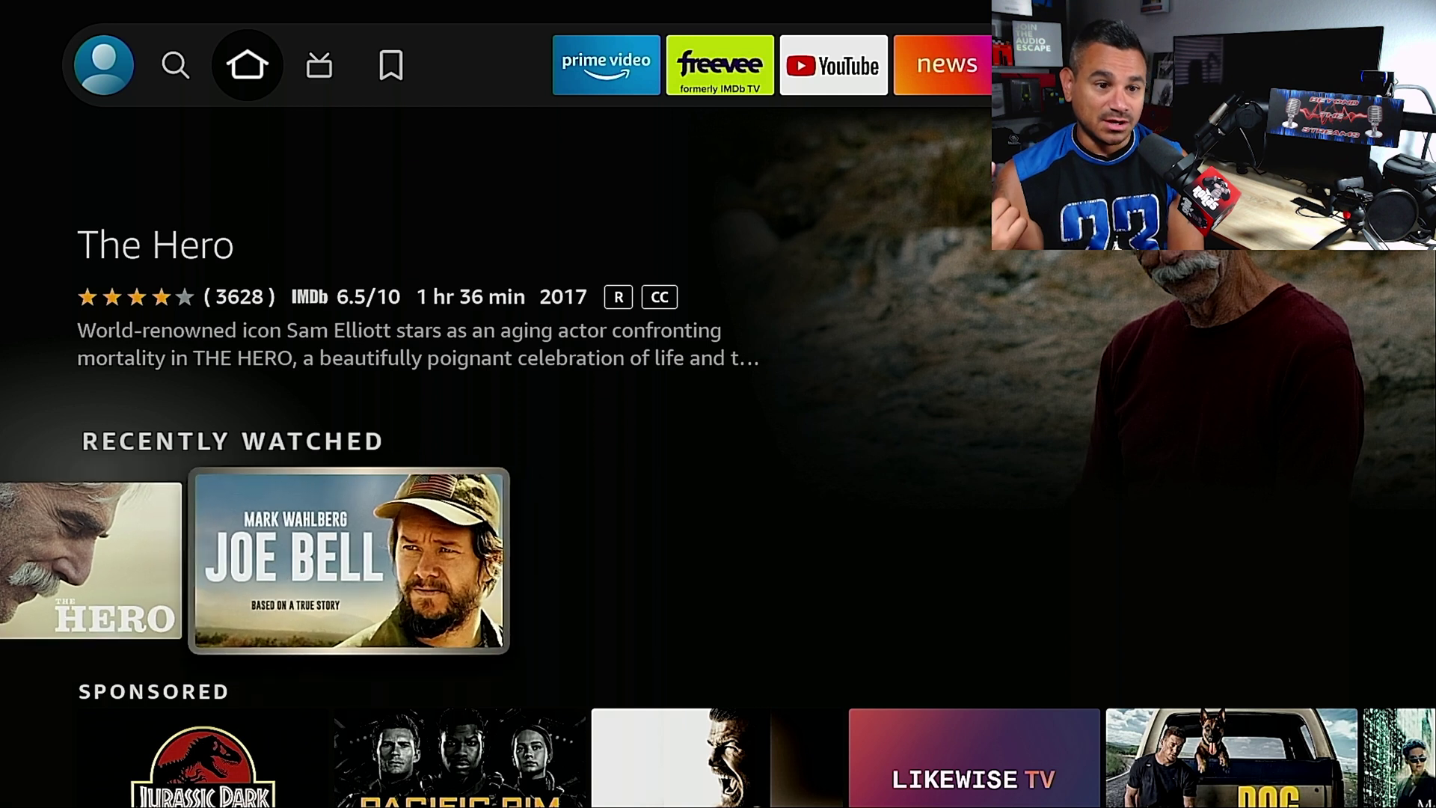
{"action": "key", "text": "Down"}
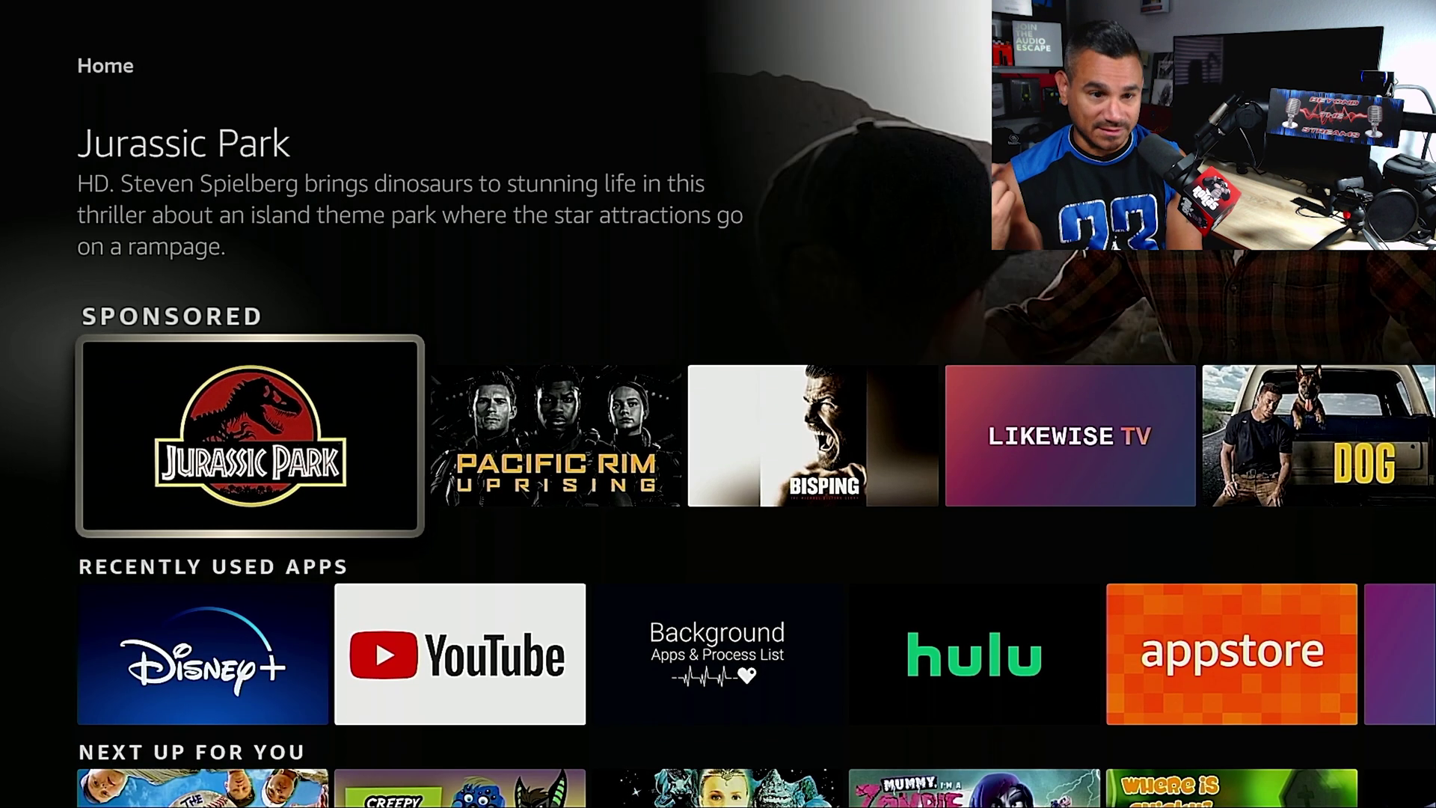
{"action": "key", "text": "Right"}
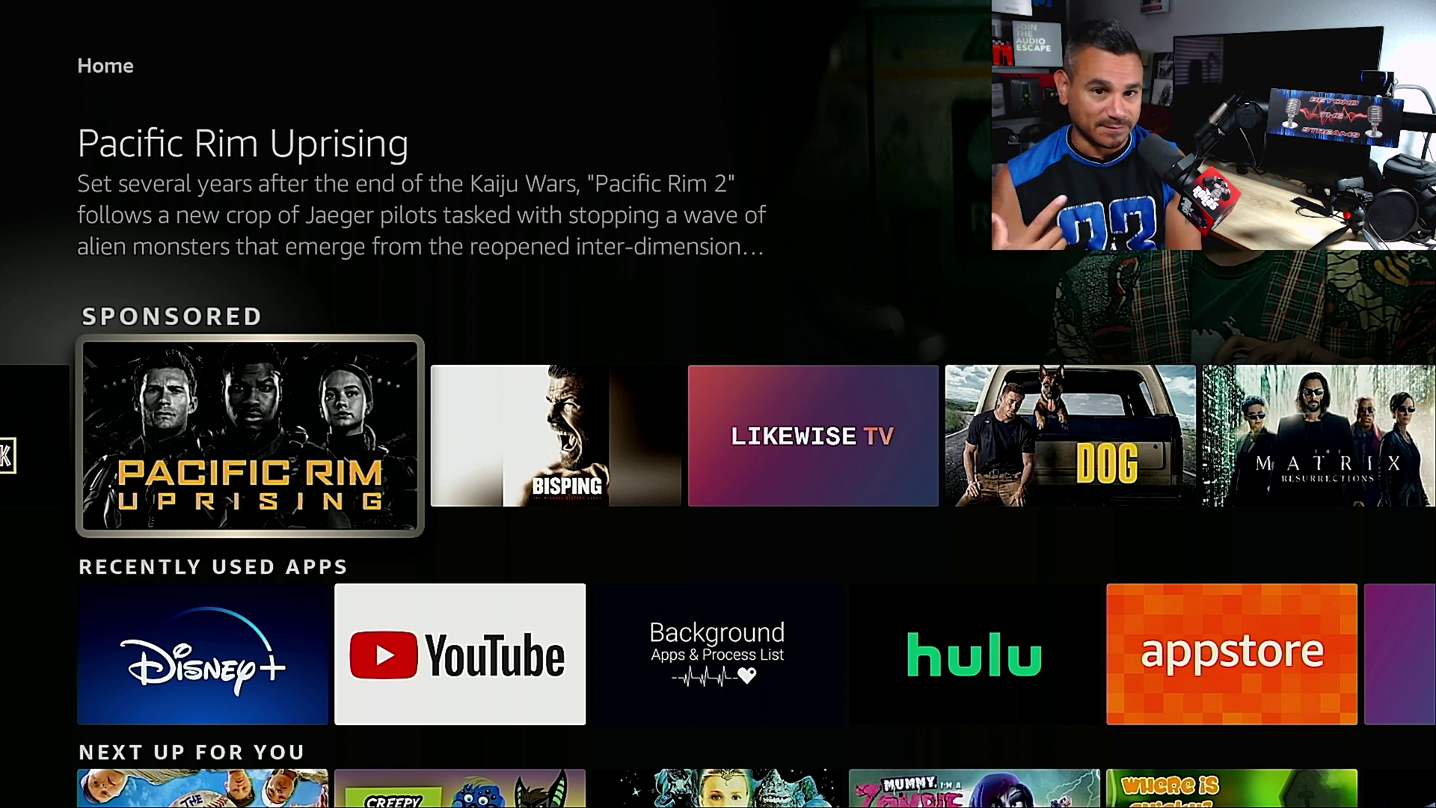
Step: Return to the top of Home and move across to the settings
{"action": "key", "text": "Home"}
{"action": "key", "text": "Left"}
{"action": "key", "text": "Left"}
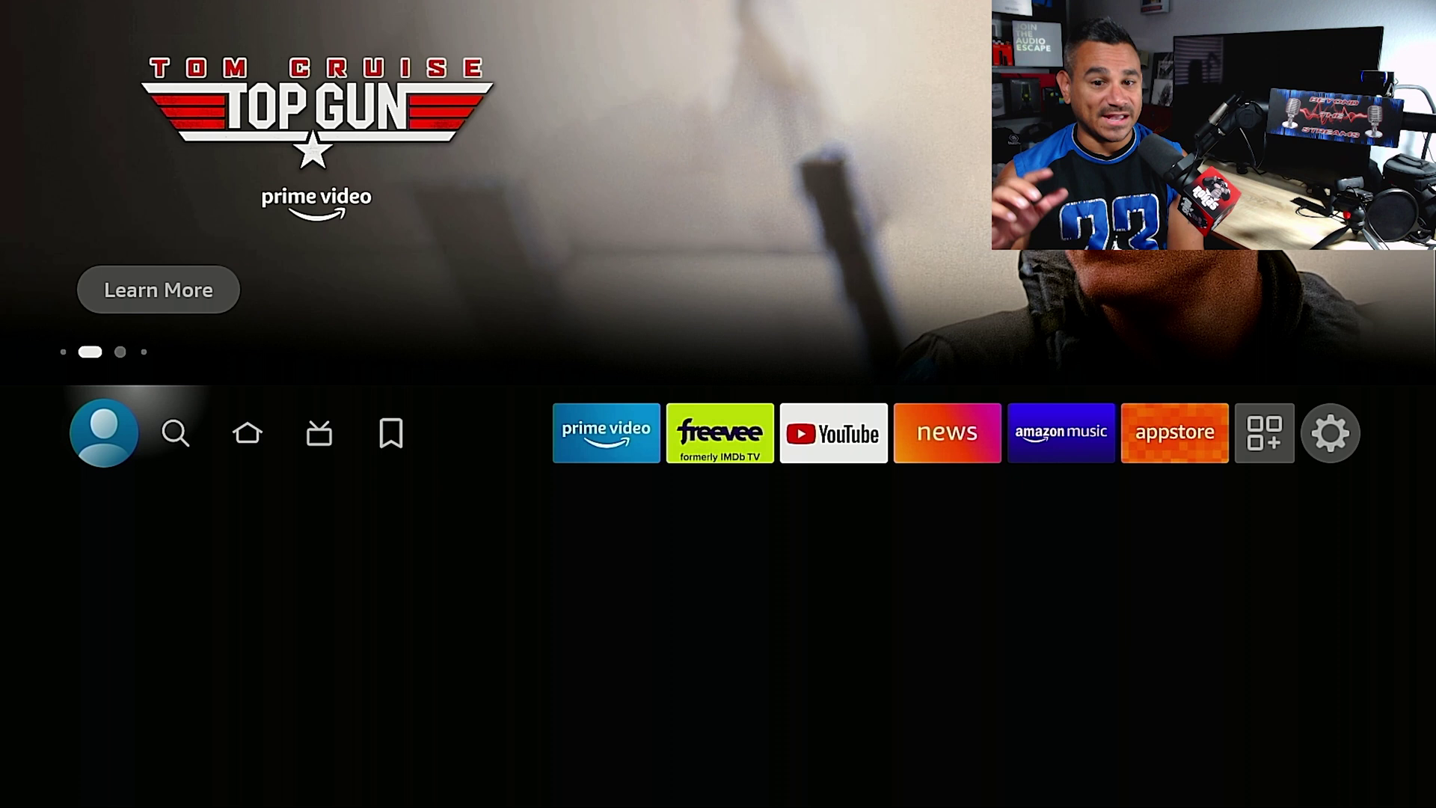
{"action": "key", "text": "Left"}
Step: Recheck Featured Content under Preferences: video and audio autoplay remain OFF
{"action": "key", "text": "Down"}
{"action": "key", "text": "Down"}
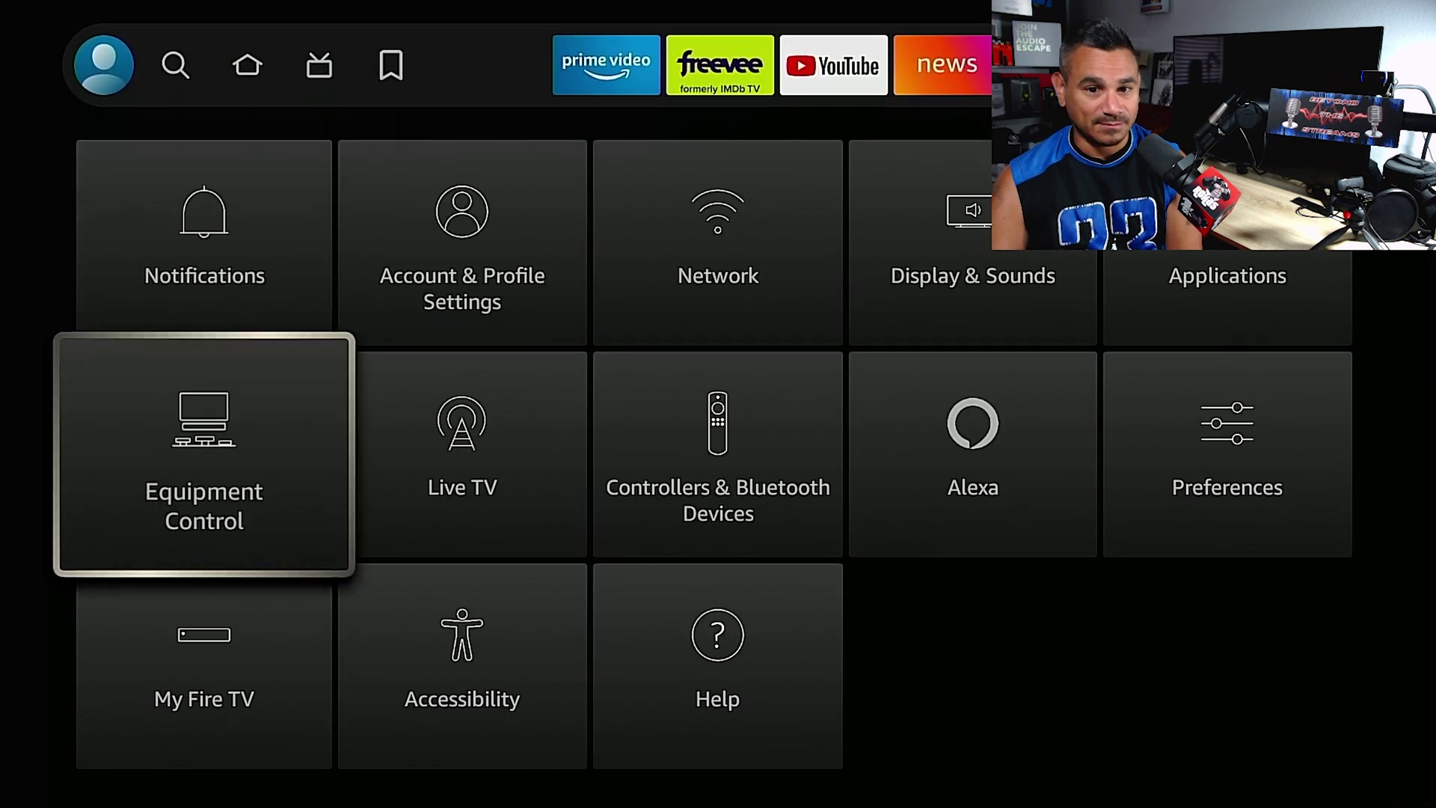
{"action": "key", "text": "Right"}
{"action": "key", "text": "Right"}
{"action": "key", "text": "Right"}
{"action": "key", "text": "Right"}
{"action": "key", "text": "Return"}
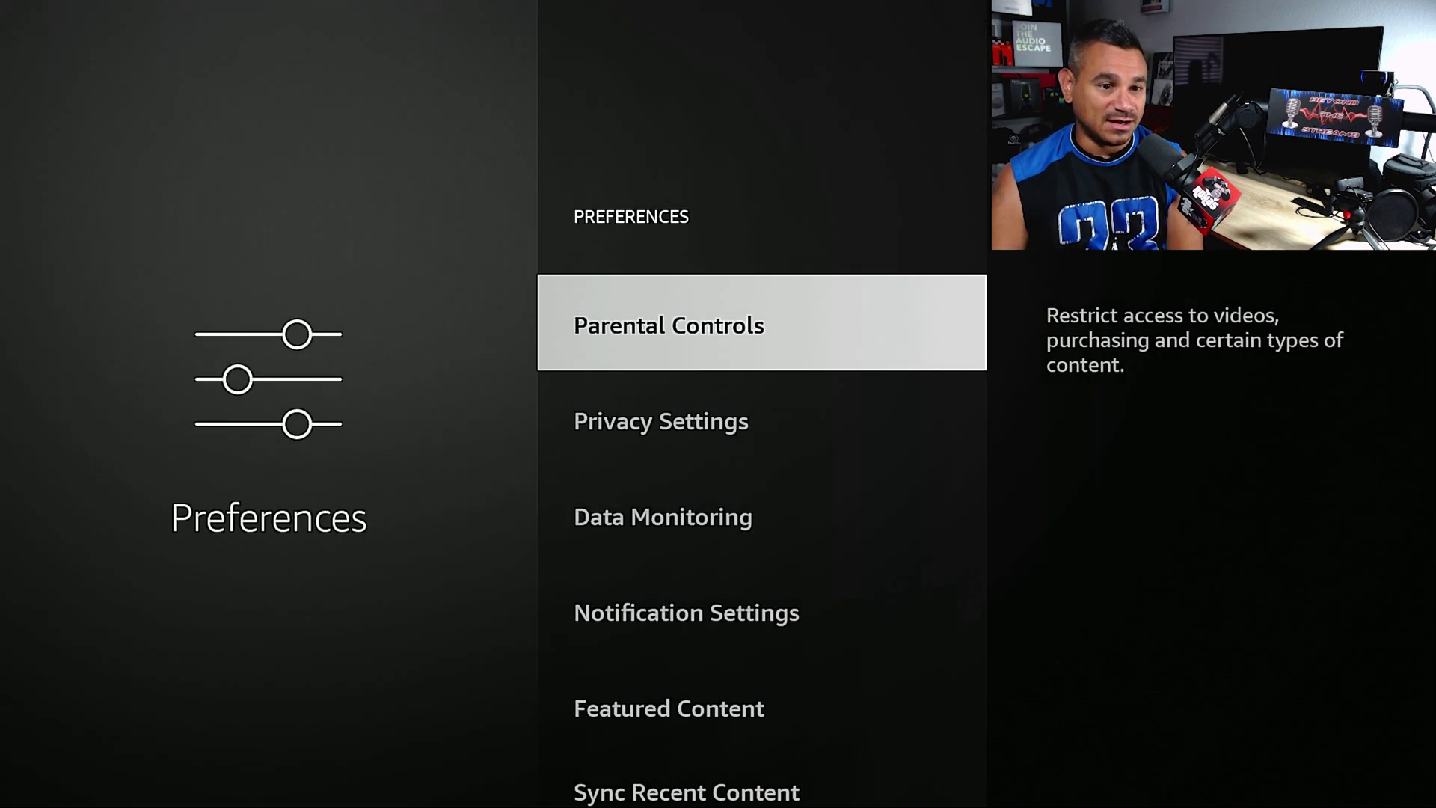
{"action": "key", "text": "Down"}
{"action": "key", "text": "Down"}
{"action": "key", "text": "Down"}
{"action": "key", "text": "Down"}
{"action": "key", "text": "Return"}
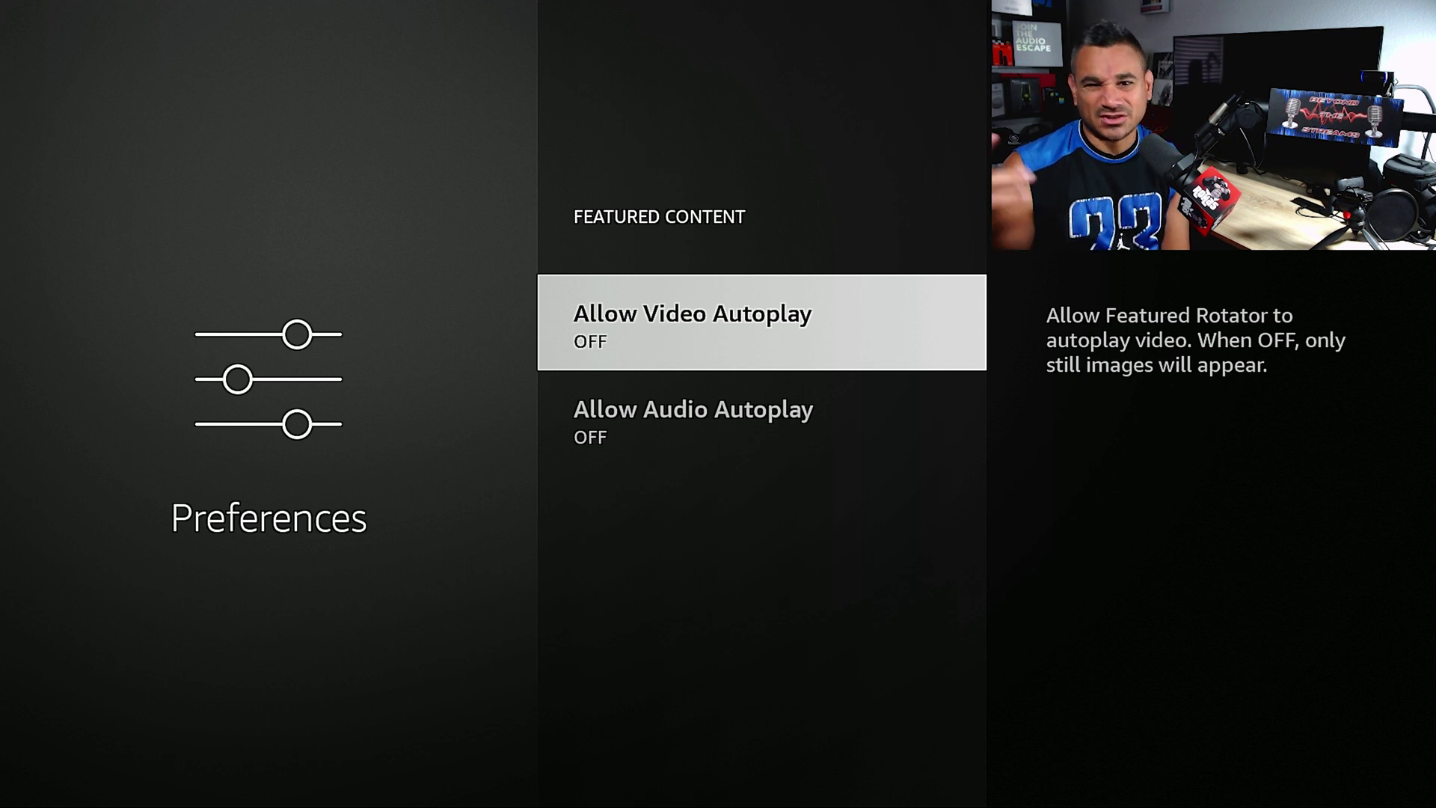
{"action": "key", "text": "Escape"}
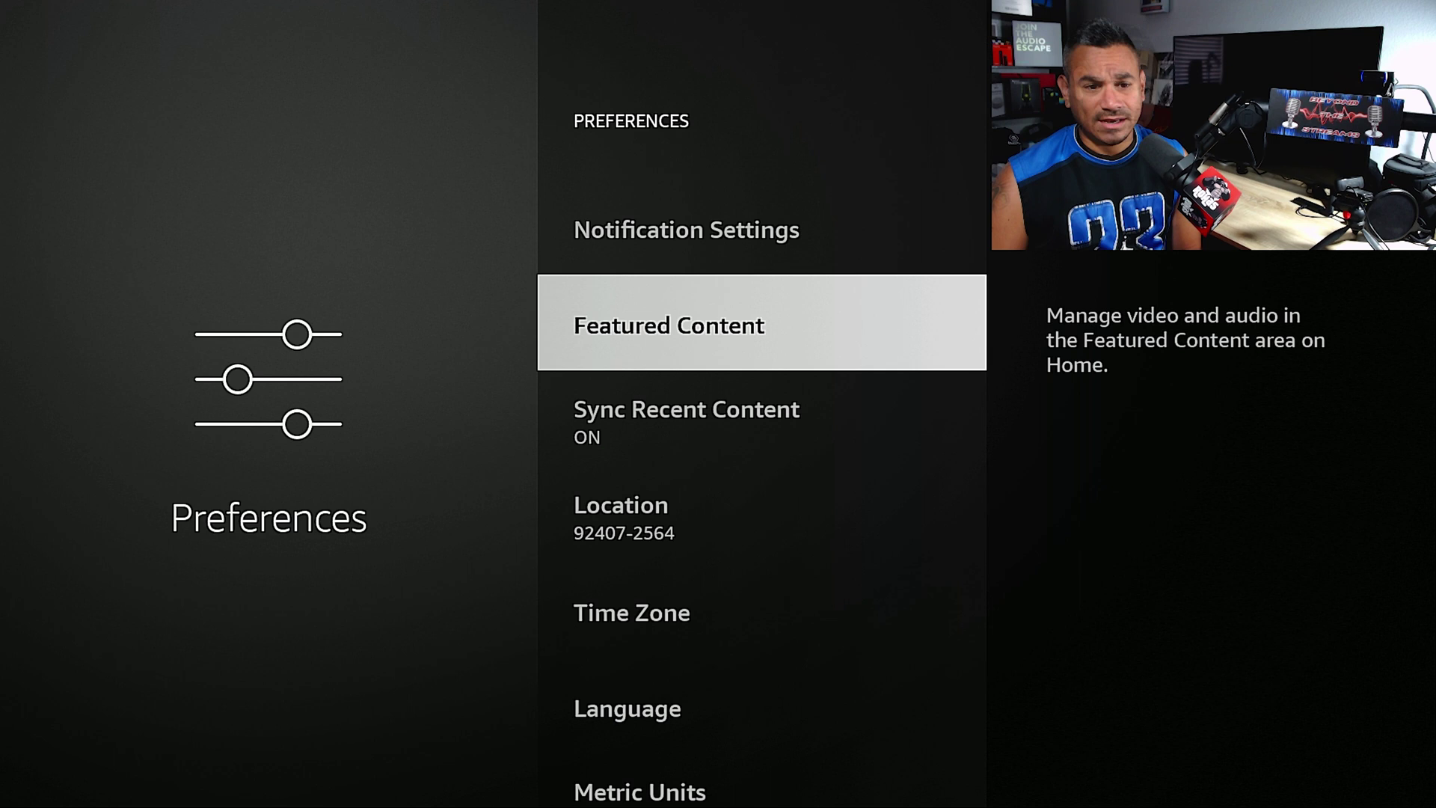
Step: Look at Sync Recent Content (ON) and Location, then back out to Settings
{"action": "key", "text": "Down"}
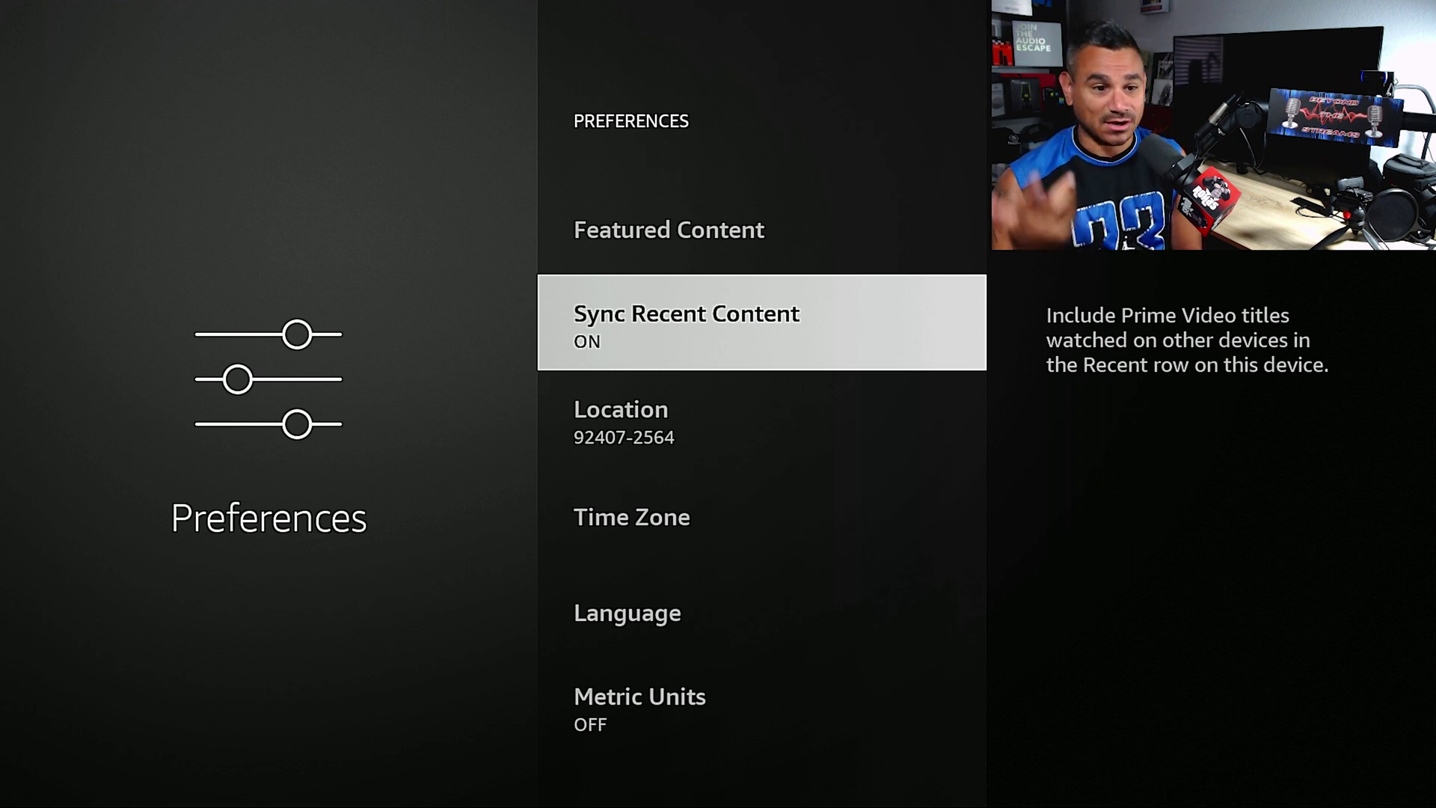
{"action": "key", "text": "Down"}
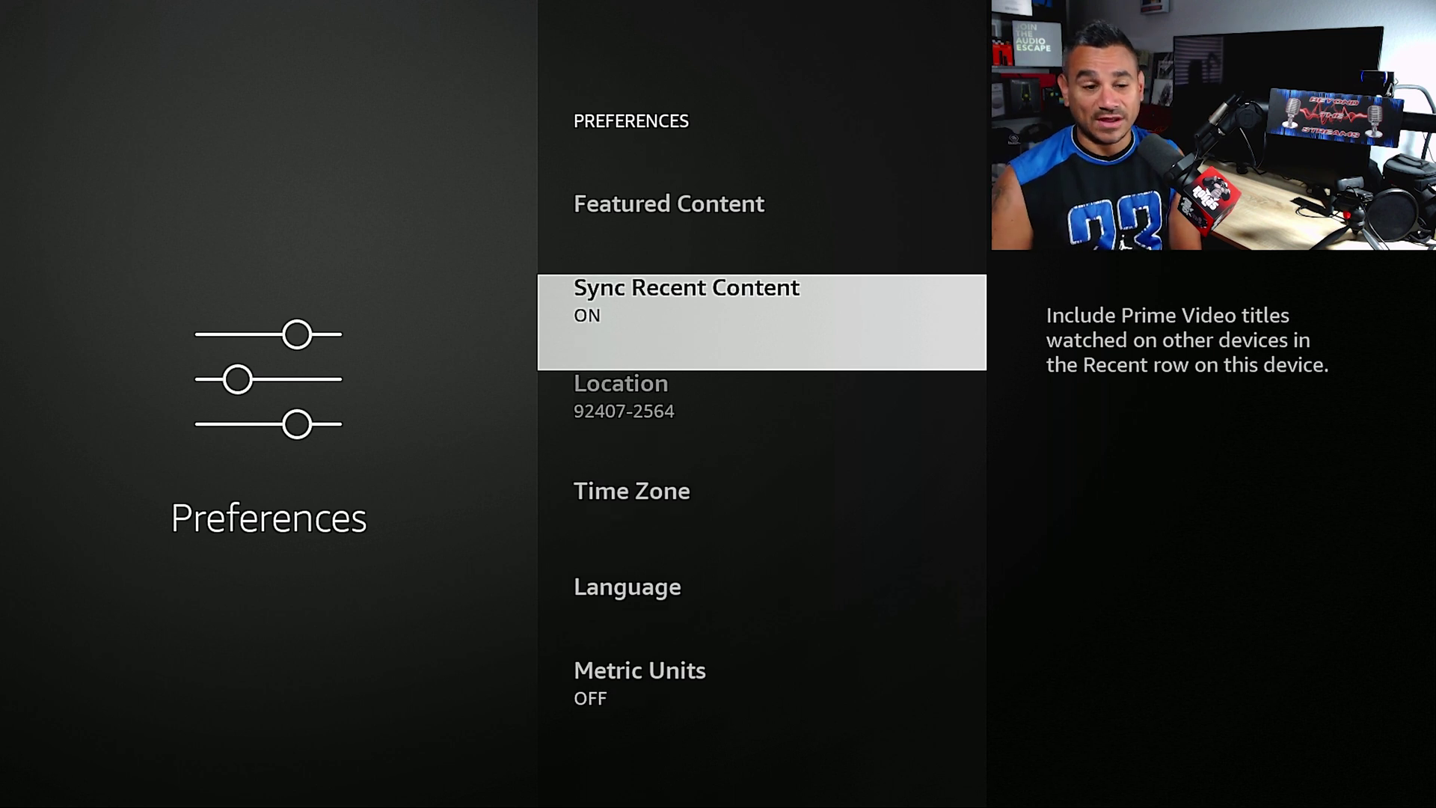
{"action": "key", "text": "Up"}
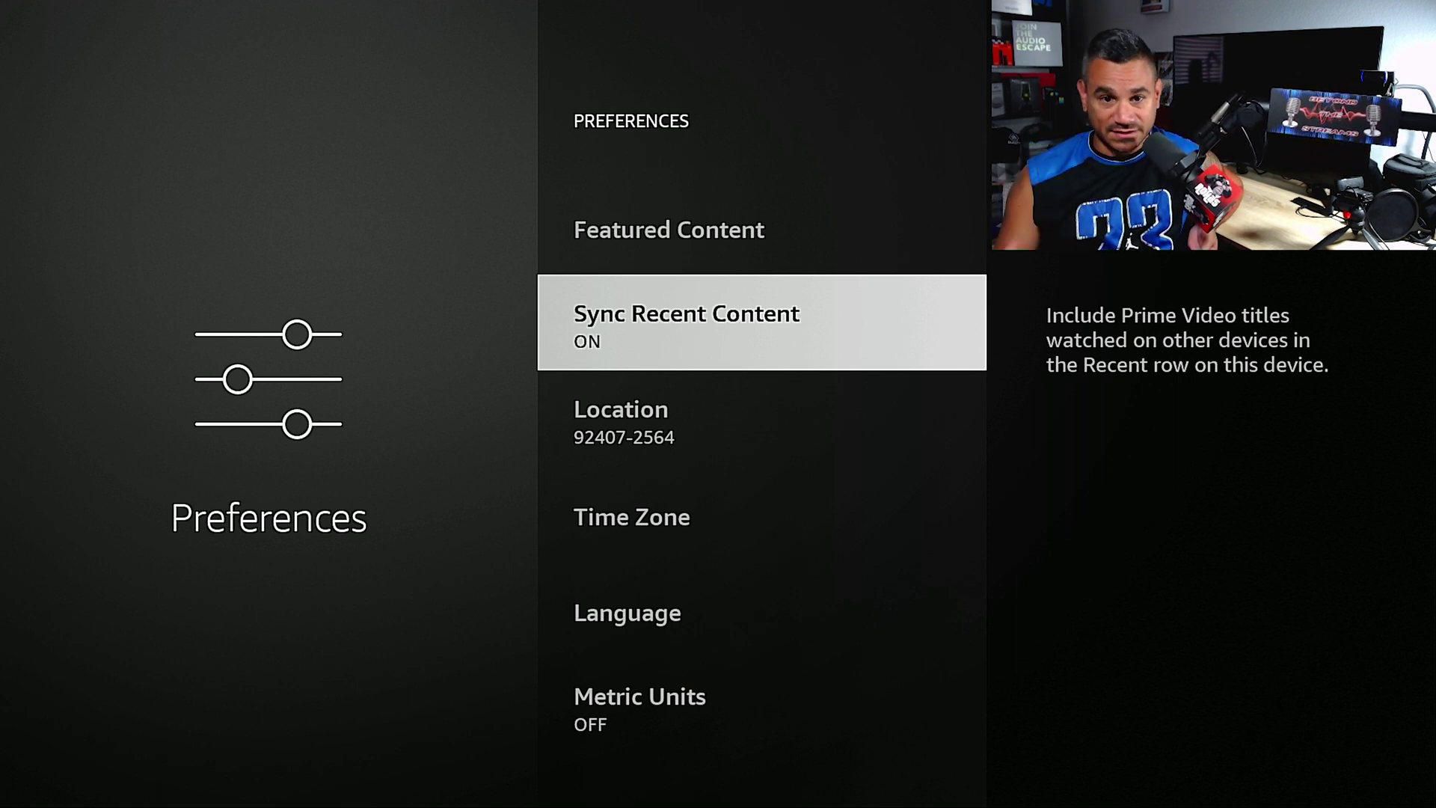
{"action": "key", "text": "Escape"}
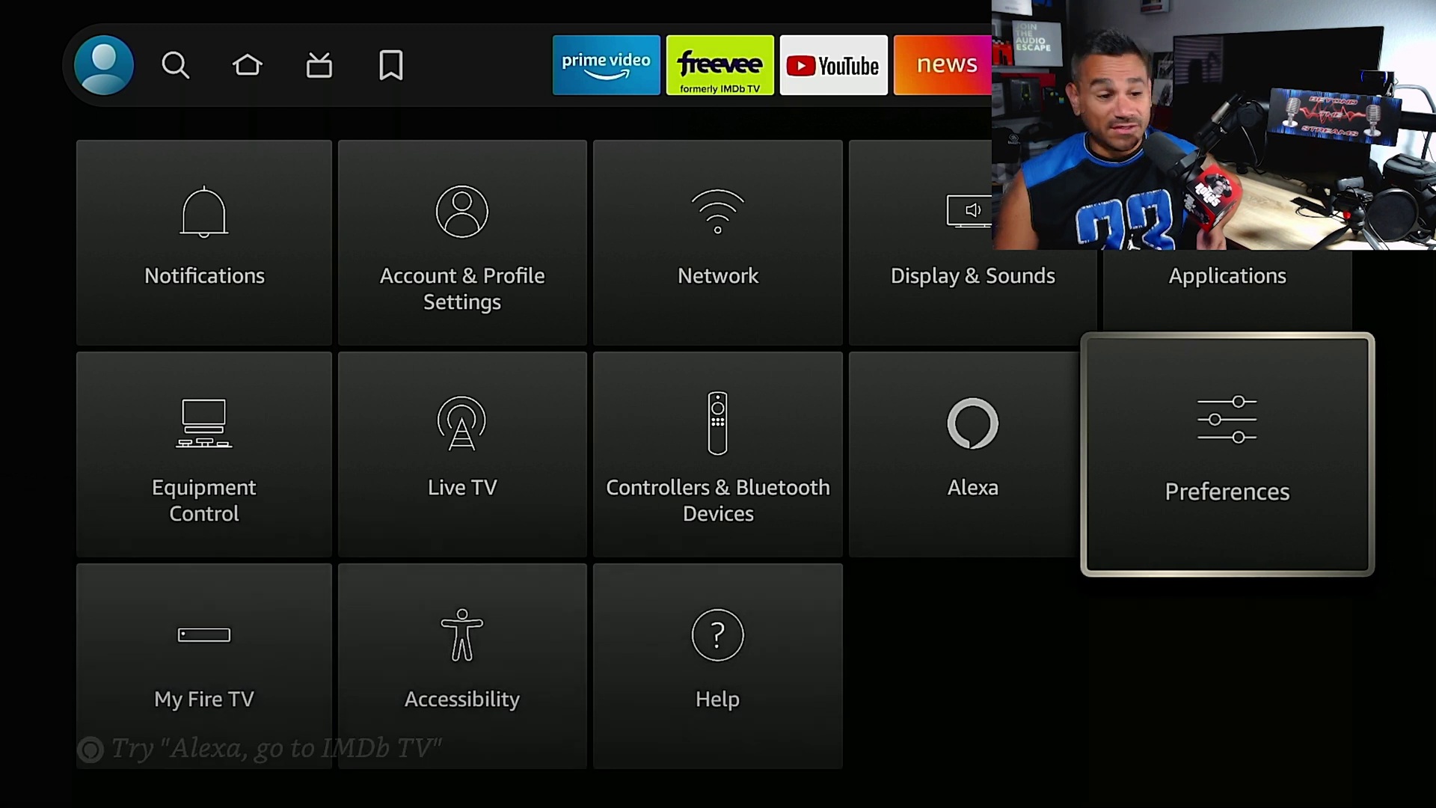
Step: Go to Developer options under My Fire TV settings
{"action": "key", "text": "Left"}
{"action": "key", "text": "Left"}
{"action": "key", "text": "Left"}
{"action": "key", "text": "Left"}
{"action": "key", "text": "Down"}
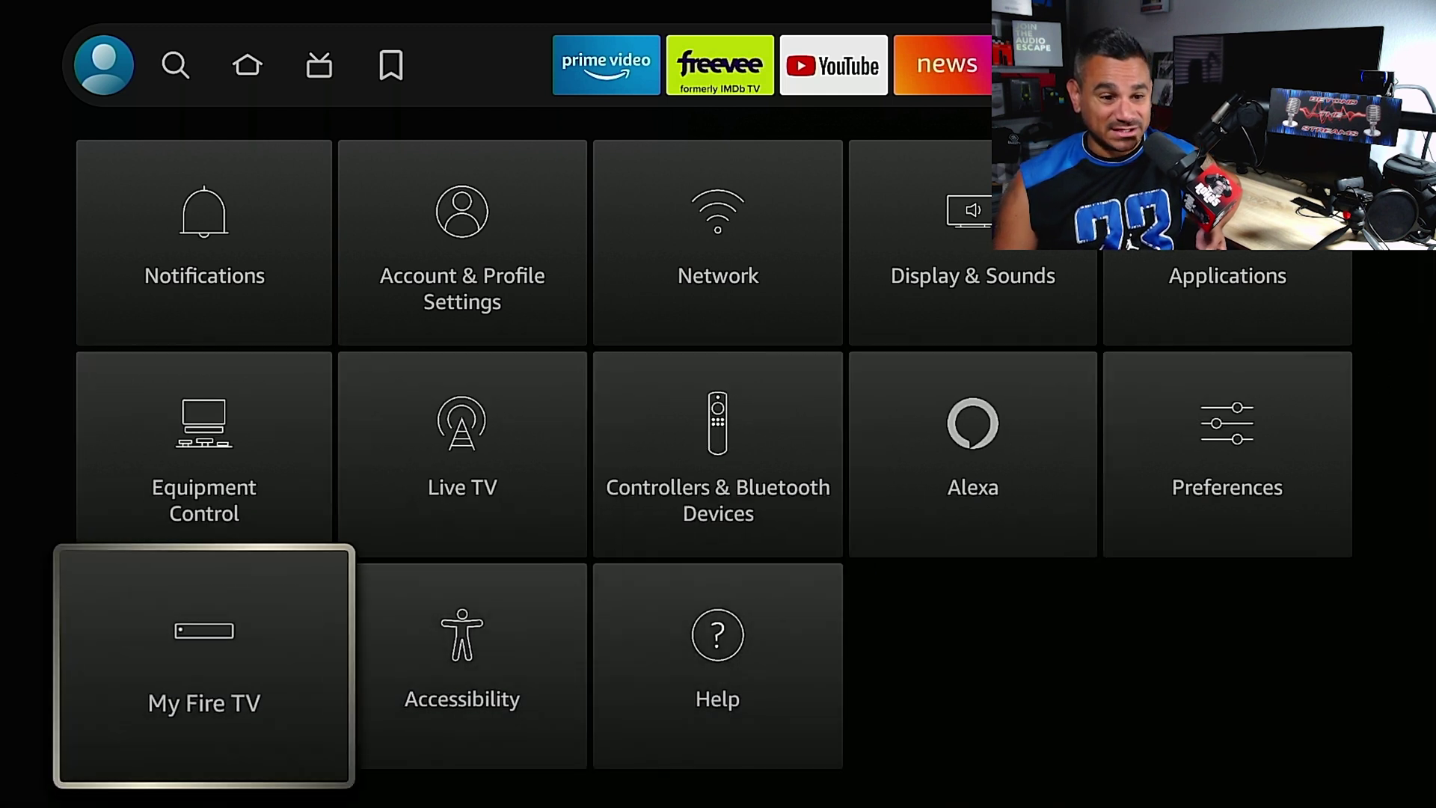
{"action": "key", "text": "Return"}
{"action": "key", "text": "Down"}
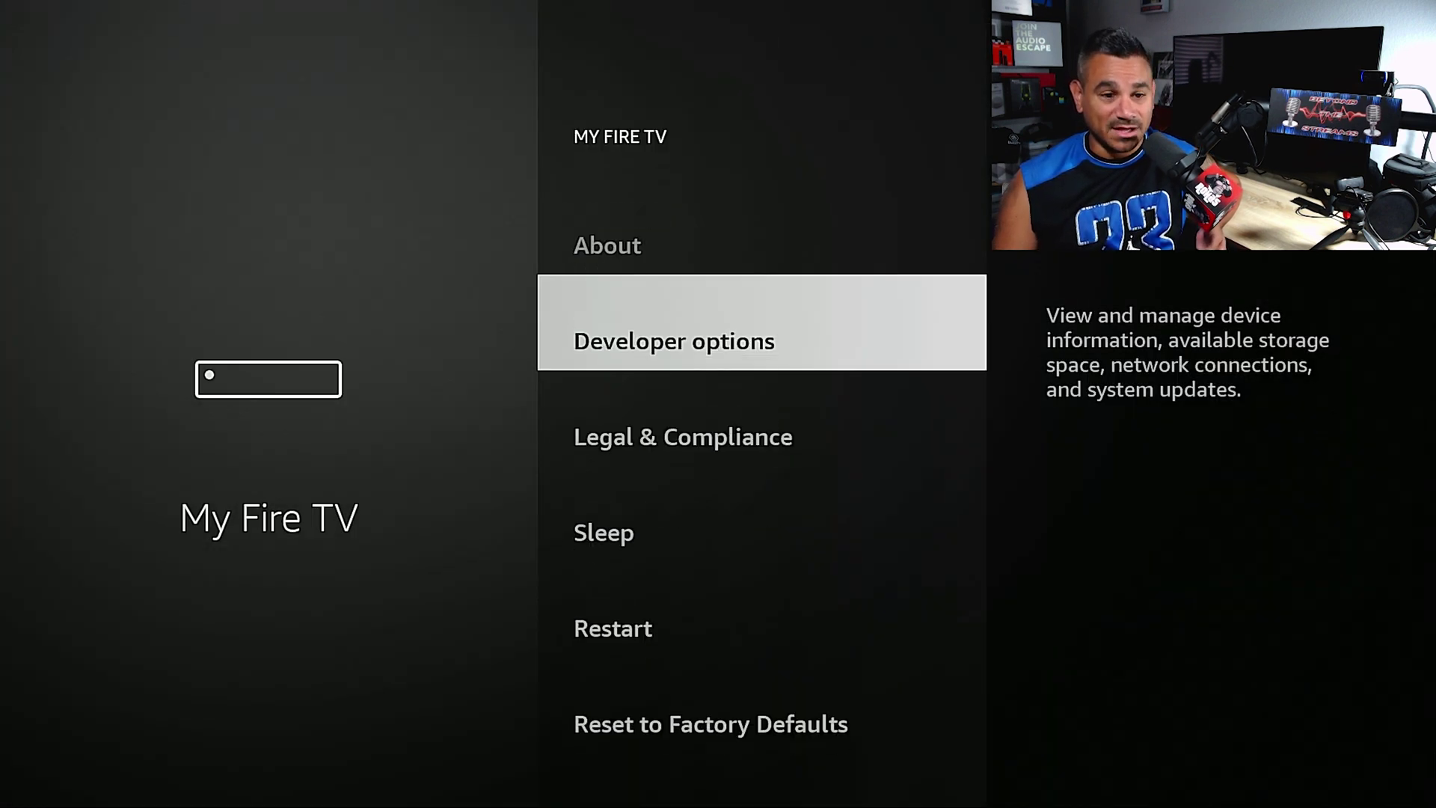
{"action": "key", "text": "Return"}
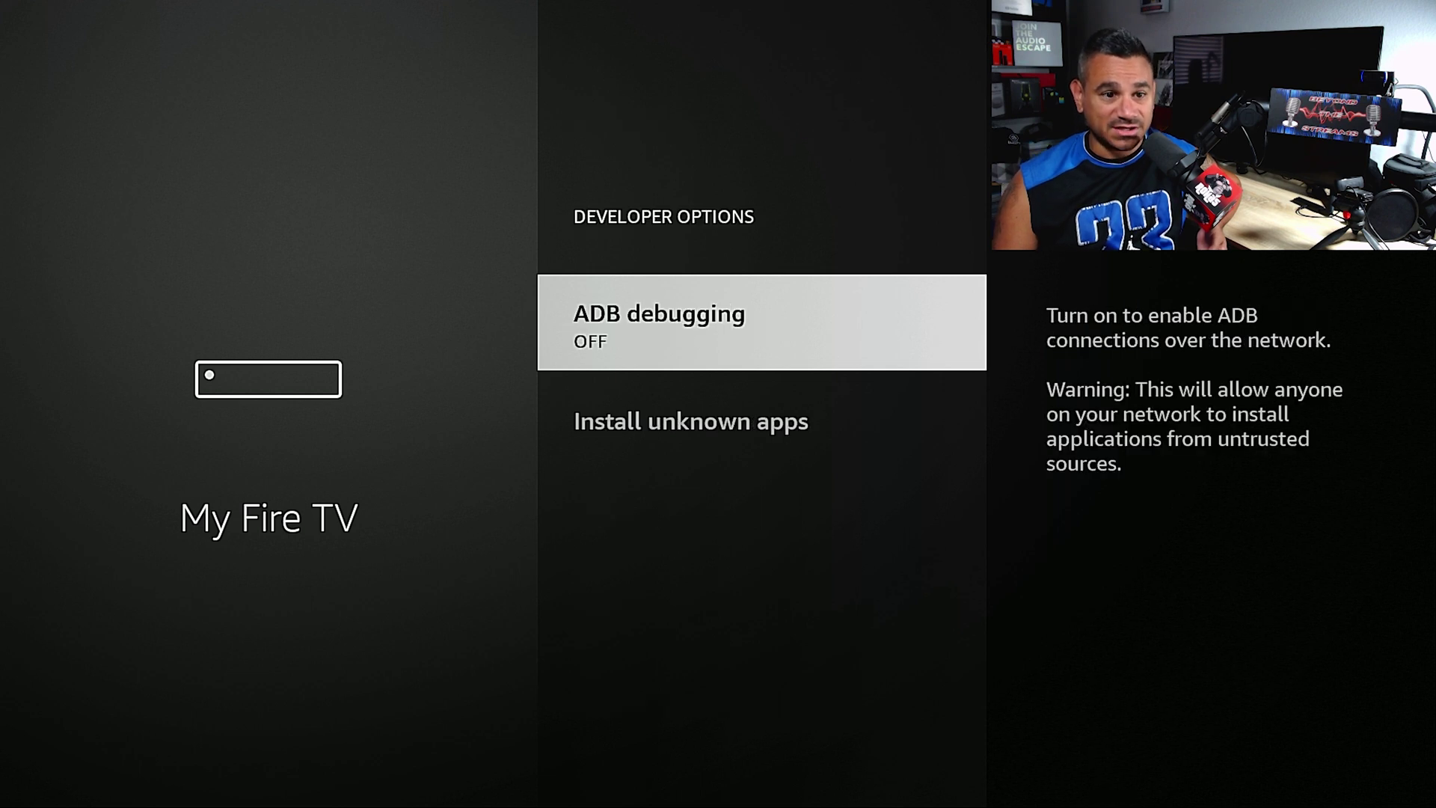
Step: Confirm Downloader's unknown-app installs and ADB debugging are both off, then return to My Fire TV
{"action": "key", "text": "Down"}
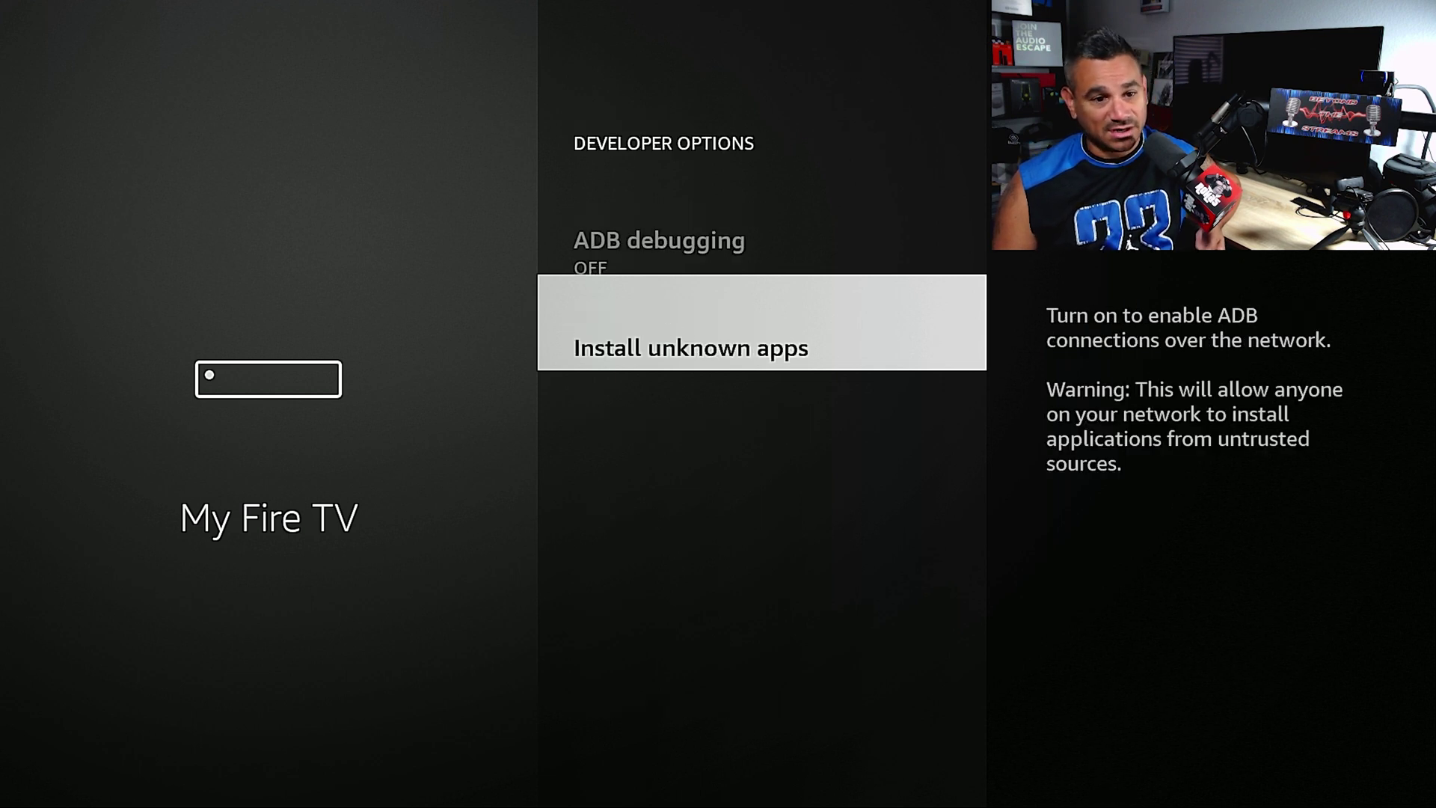
{"action": "key", "text": "Return"}
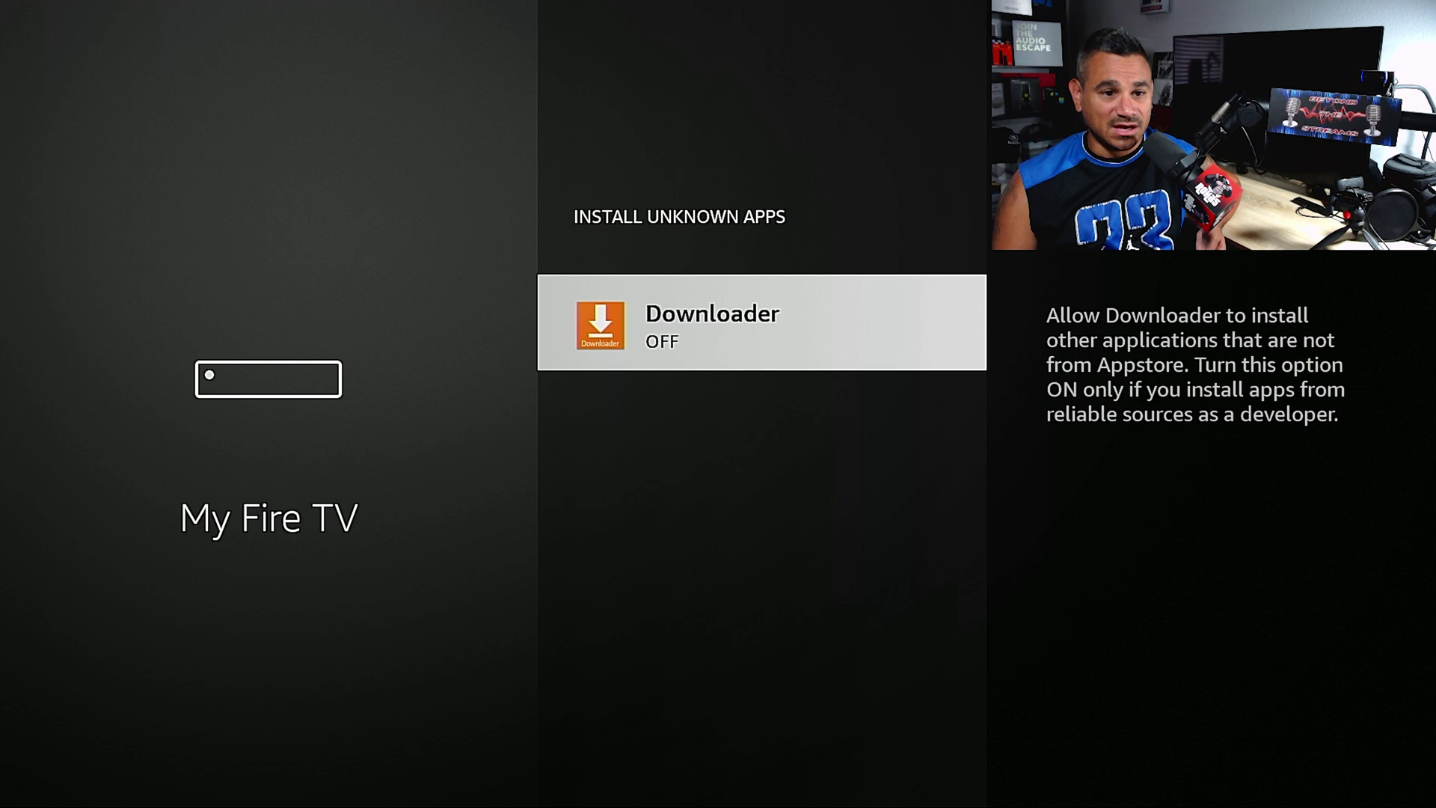
{"action": "key", "text": "Escape"}
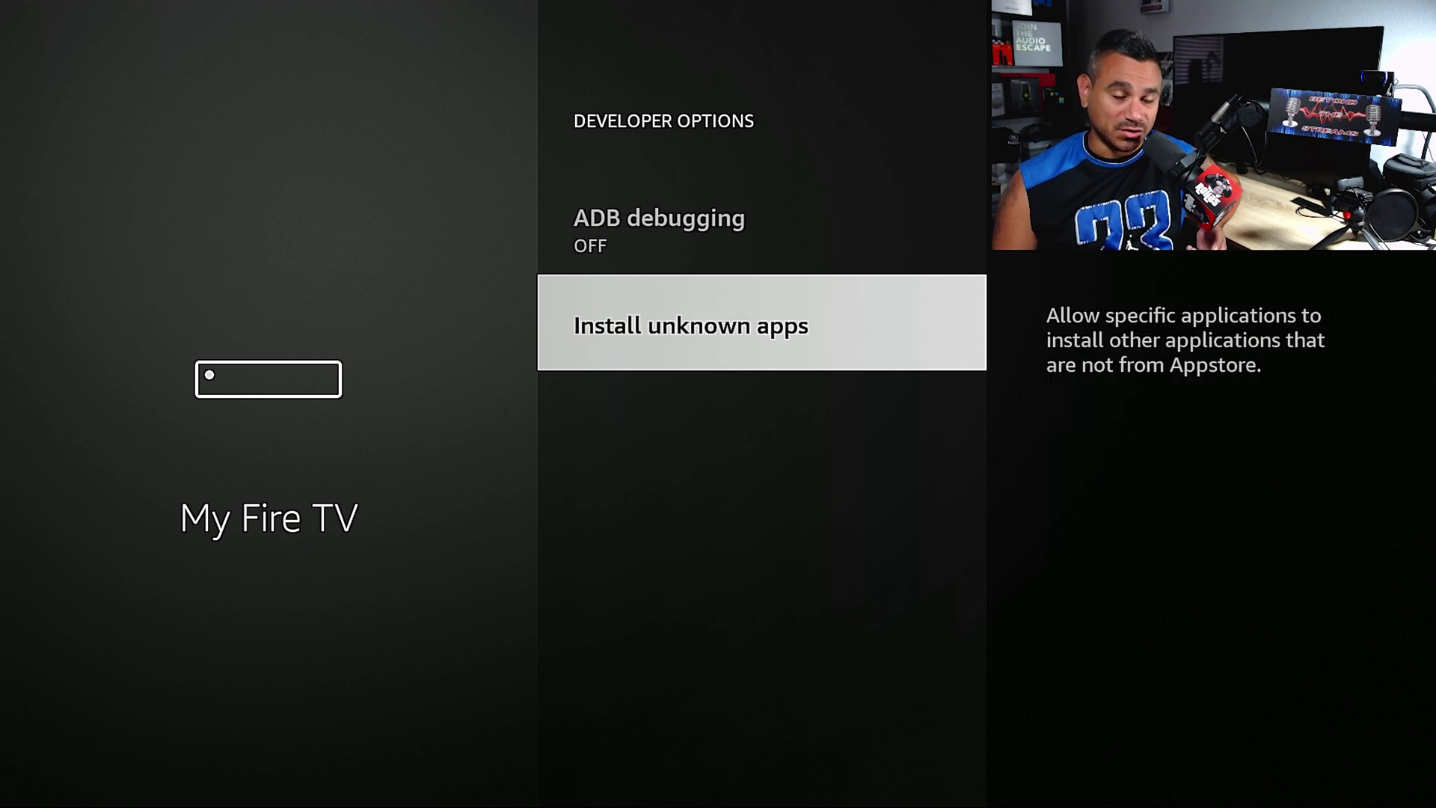
{"action": "key", "text": "Up"}
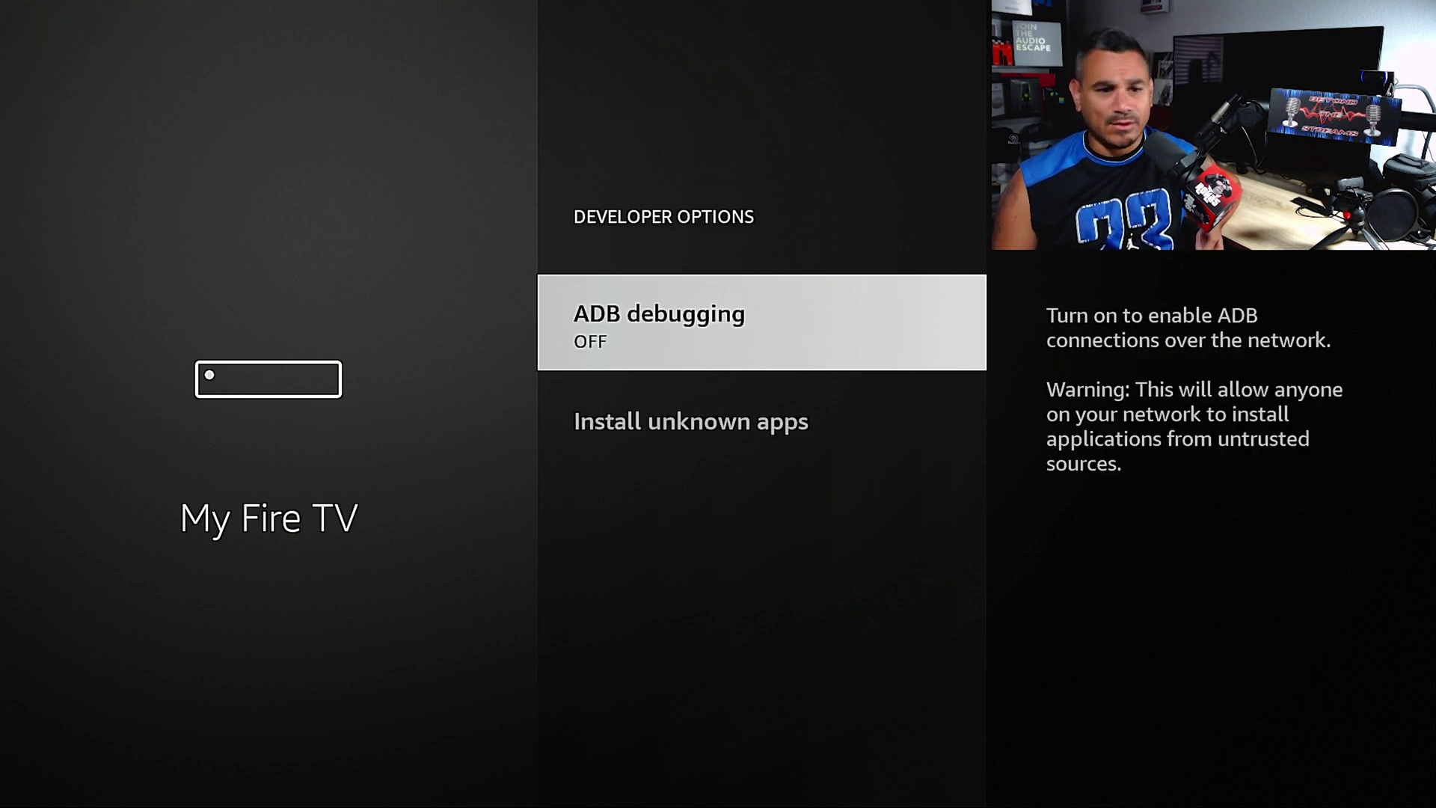
{"action": "key", "text": "Escape"}
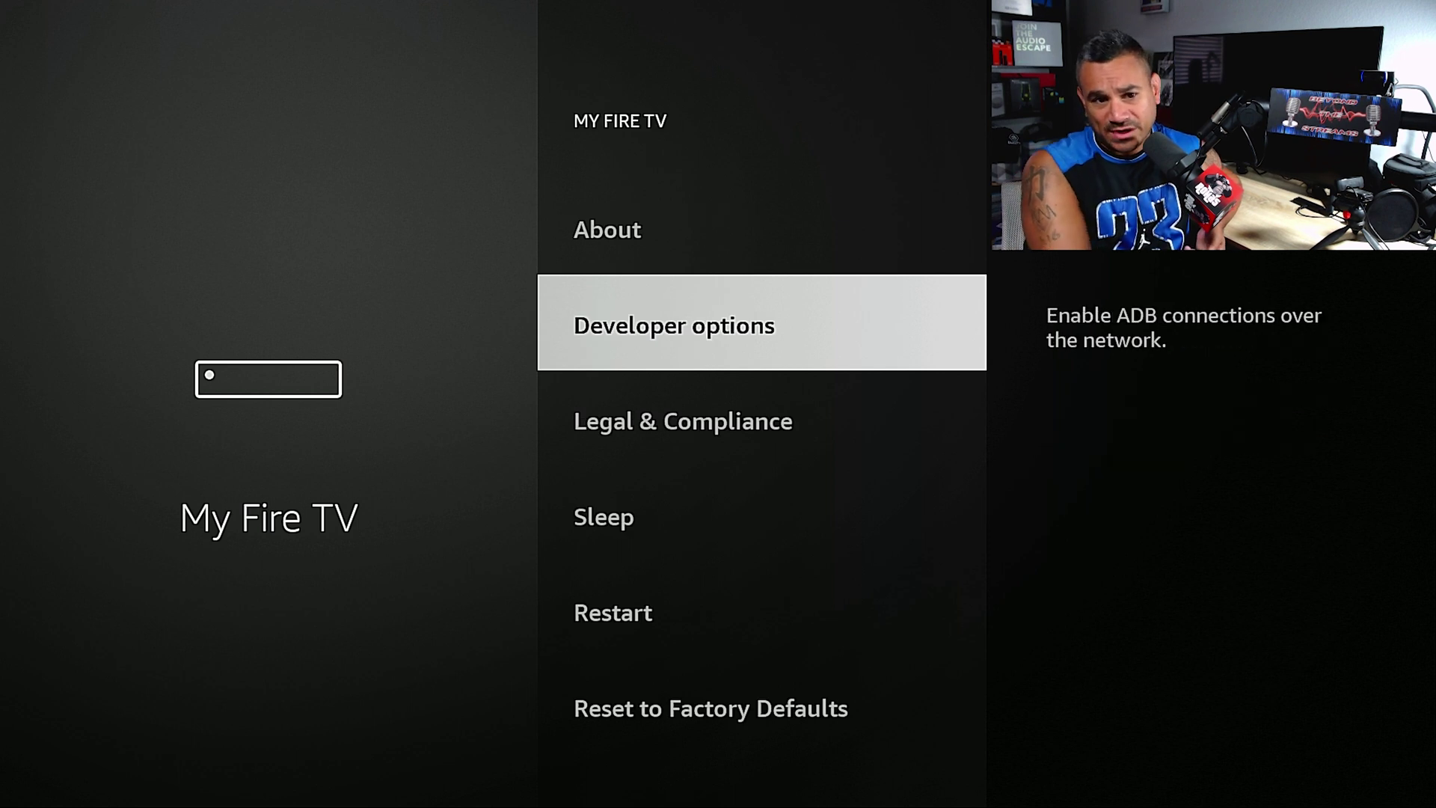
{"action": "key", "text": "Up"}
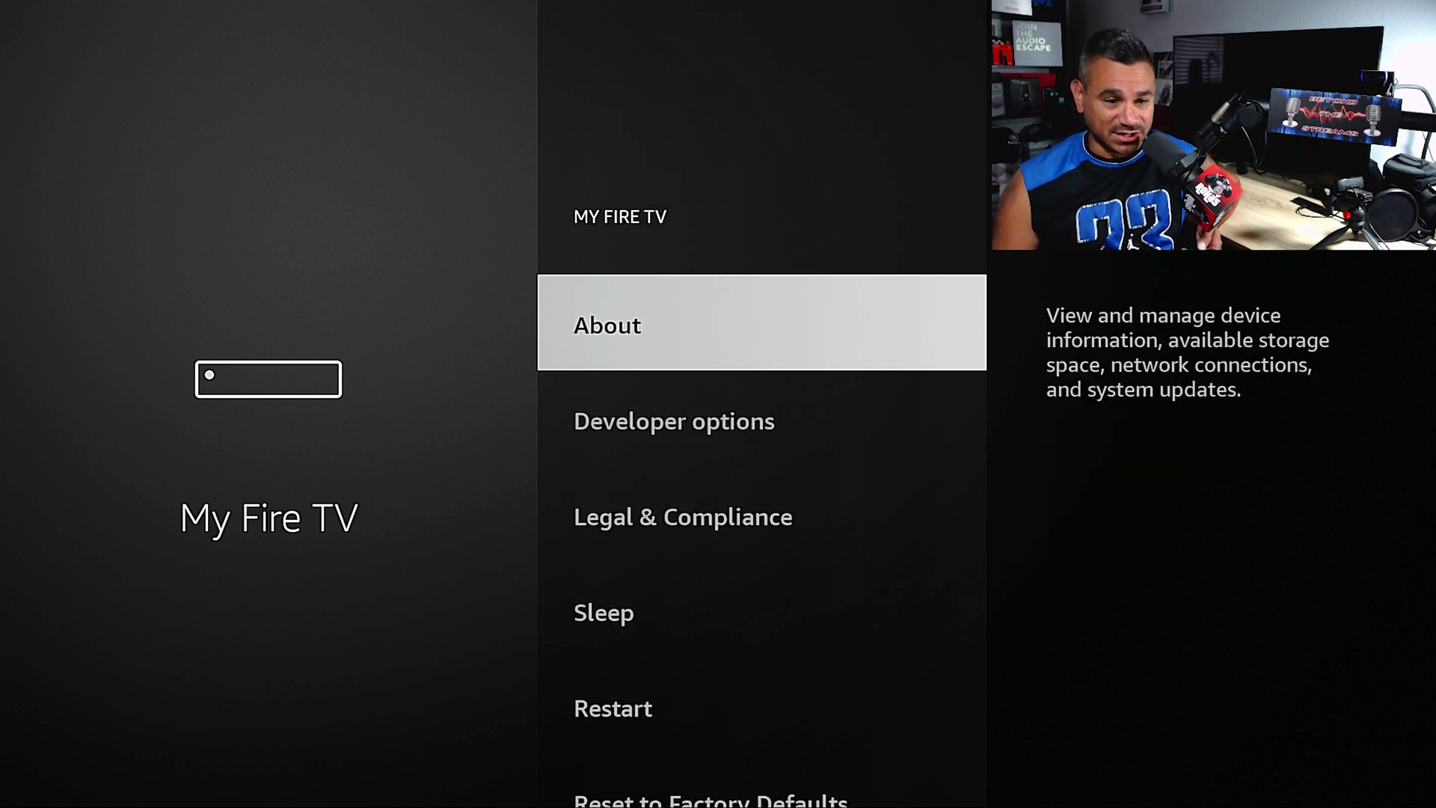
Step: From the About page, run Check for Updates and let Fire OS 7.2.8.5 download
{"action": "key", "text": "Return"}
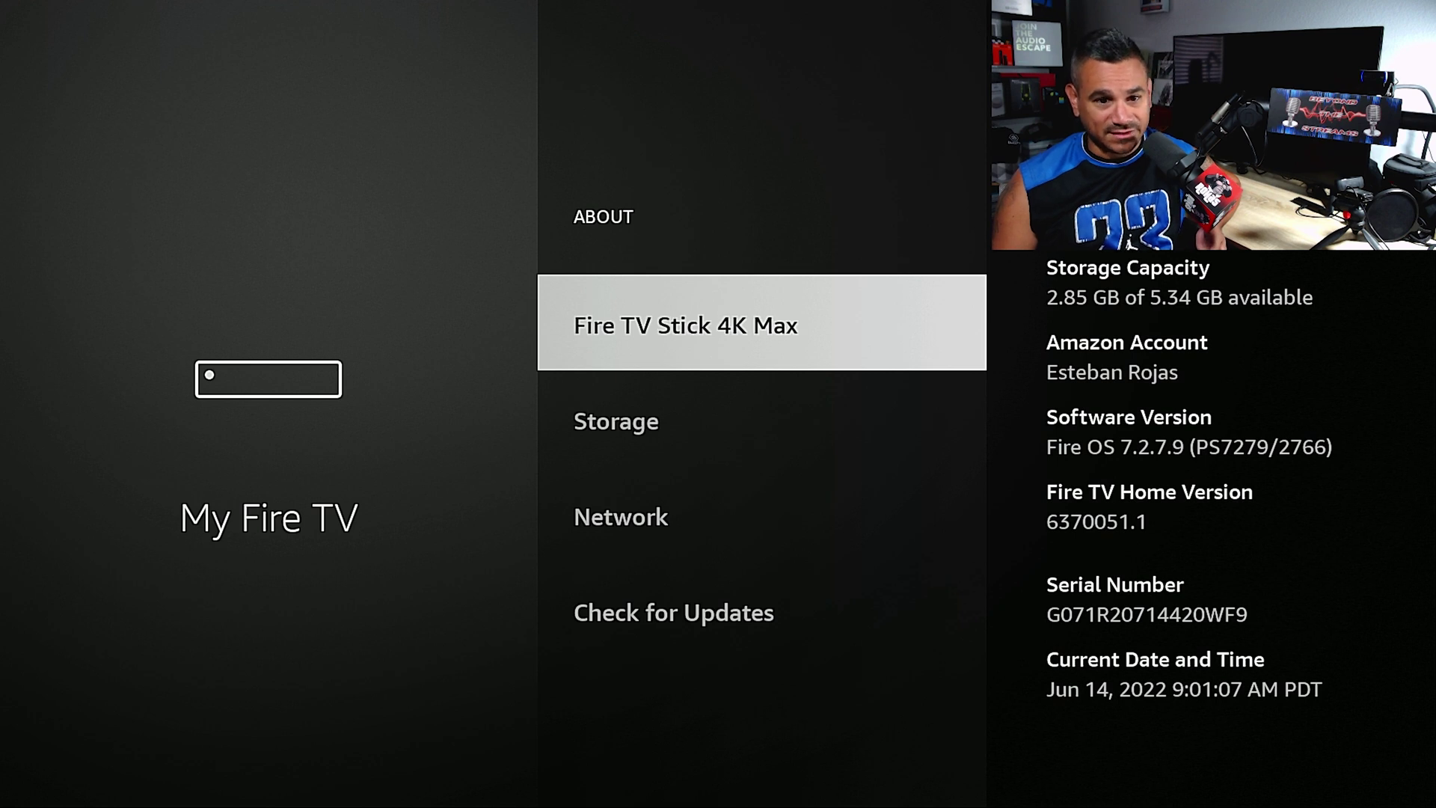
{"action": "key", "text": "Down"}
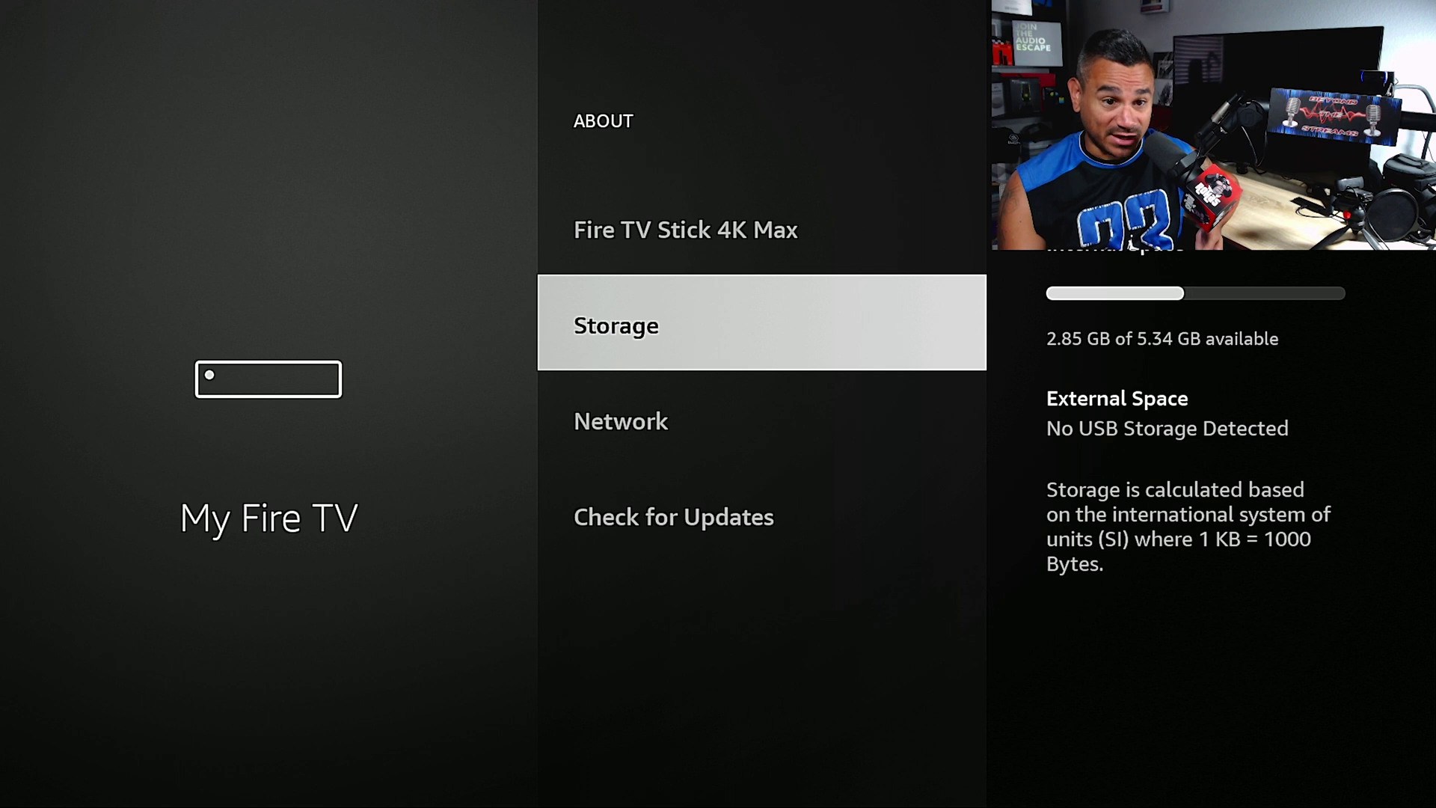
{"action": "key", "text": "Down"}
{"action": "key", "text": "Down"}
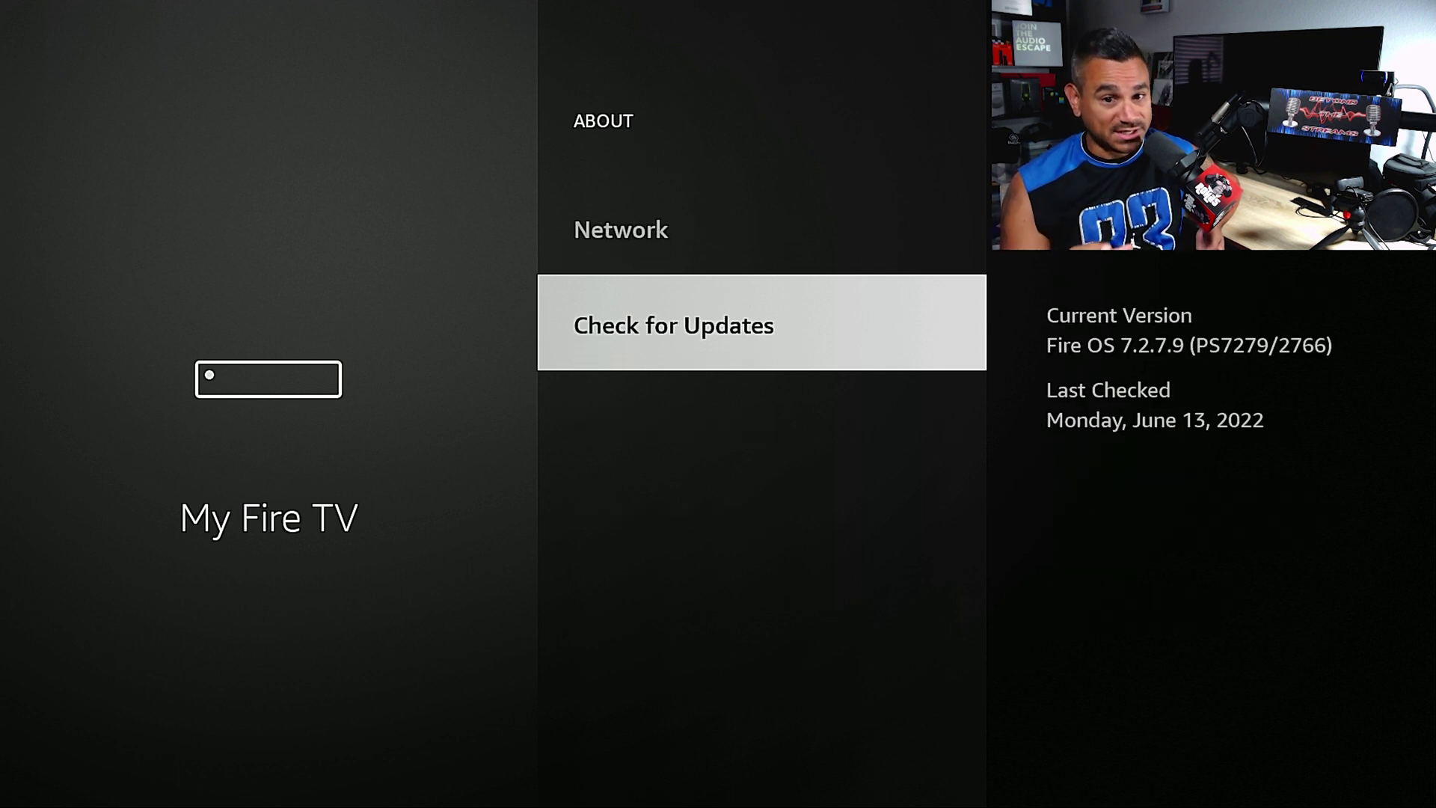
{"action": "key", "text": "Return"}
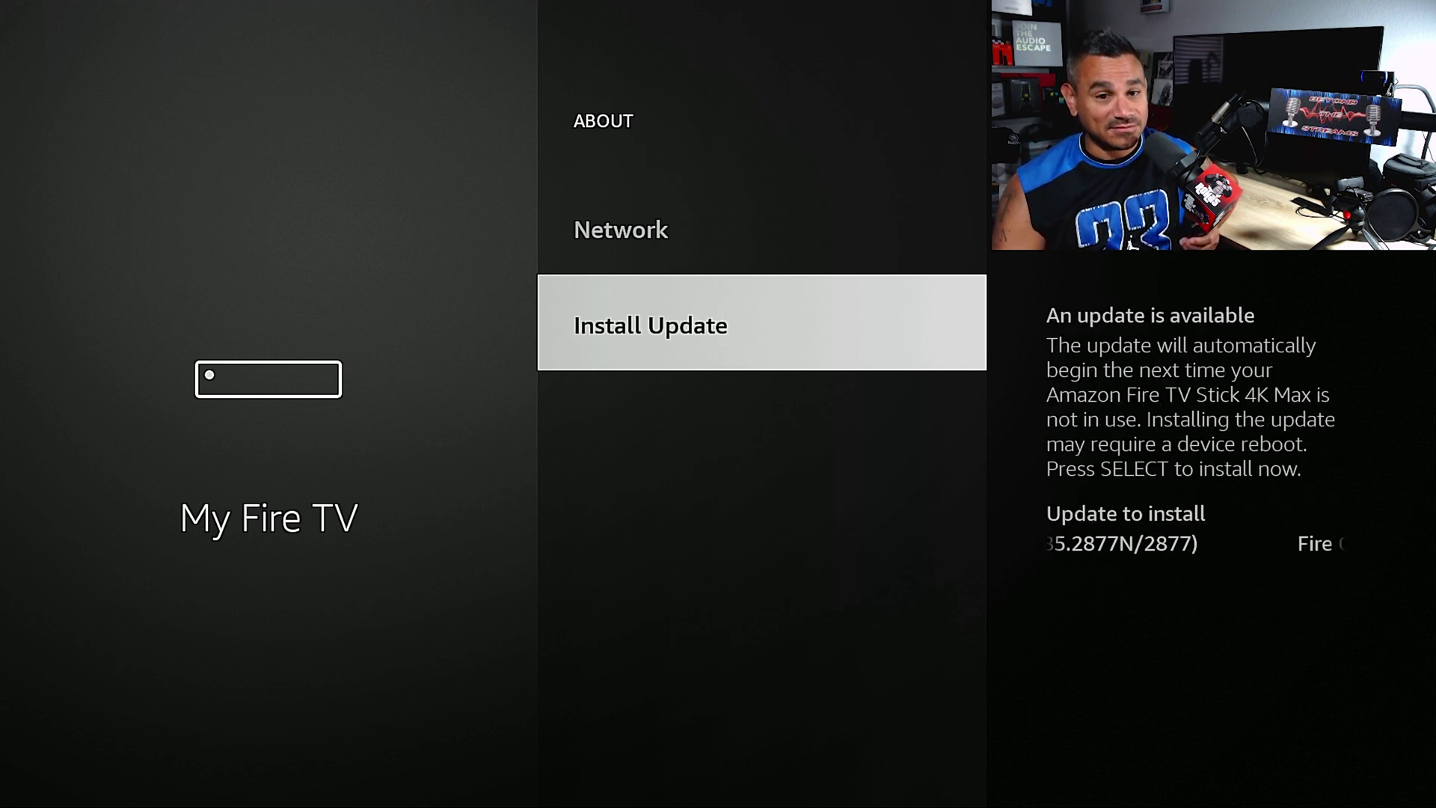
Step: Install the Fire OS 7.2.8.5 update and wait through the reboot to the Home screen
{"action": "key", "text": "Return"}
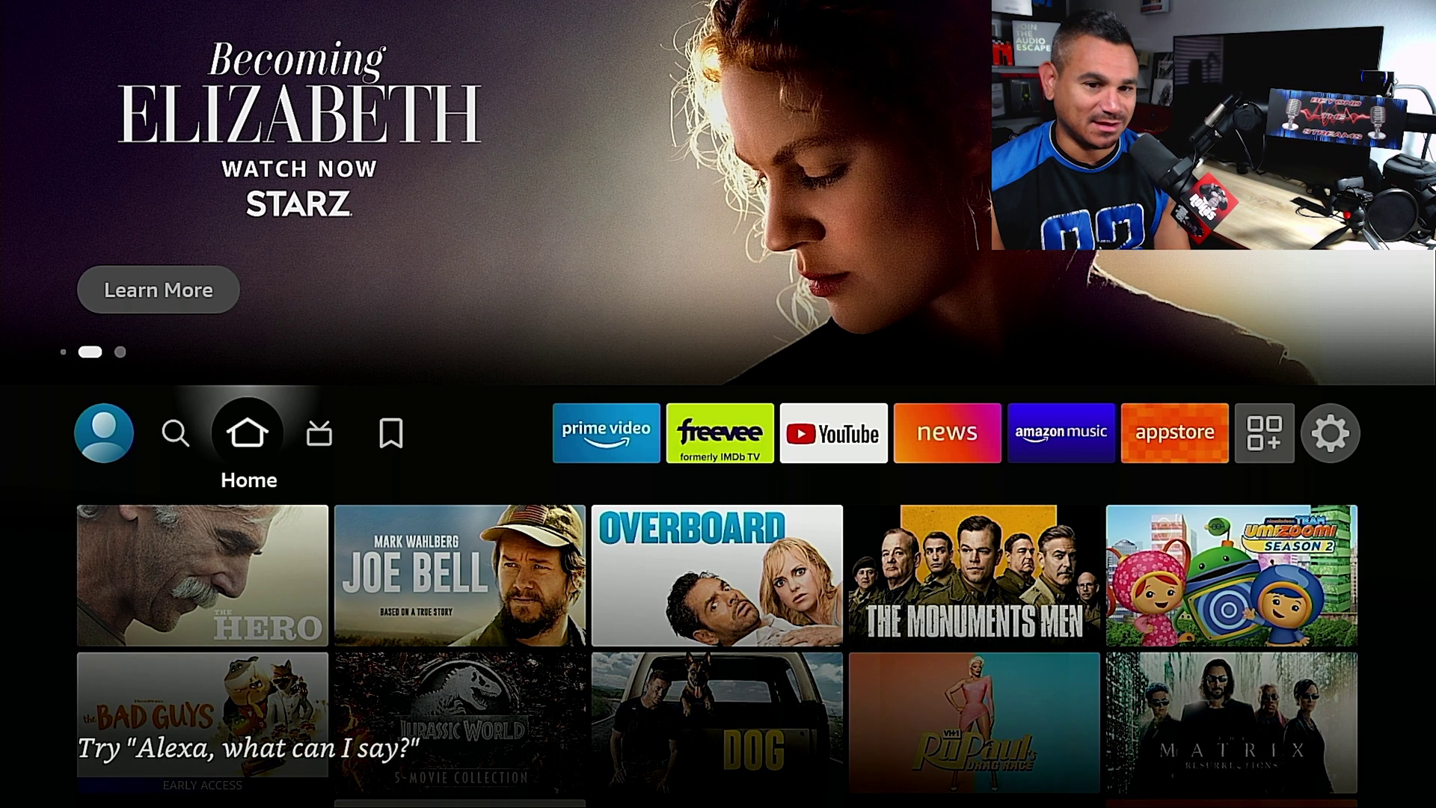
{"action": "key", "text": "Down"}
{"action": "key", "text": "Down"}
{"action": "key", "text": "Down"}
{"action": "key", "text": "Down"}
{"action": "key", "text": "Down"}
{"action": "key", "text": "Down"}
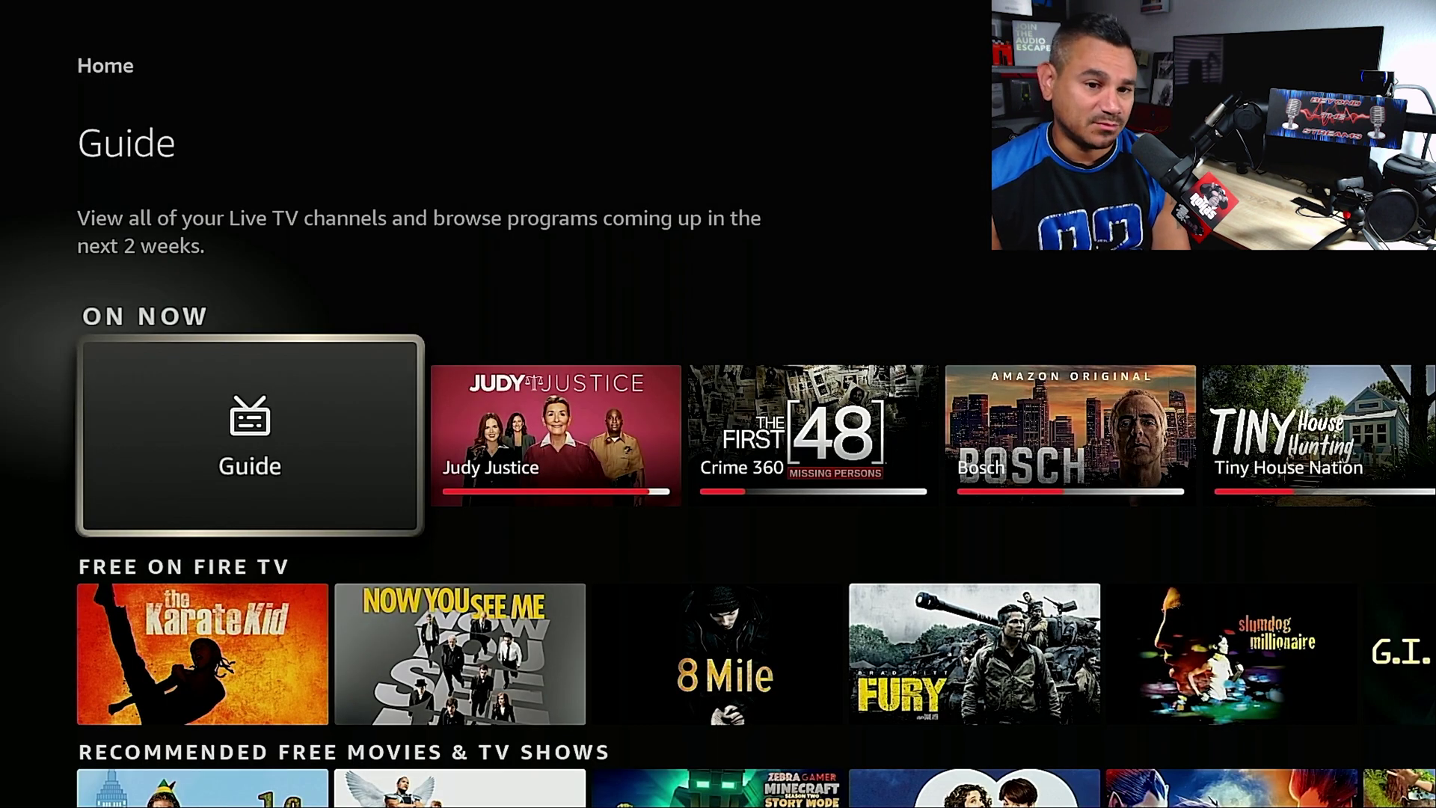
{"action": "key", "text": "Home"}
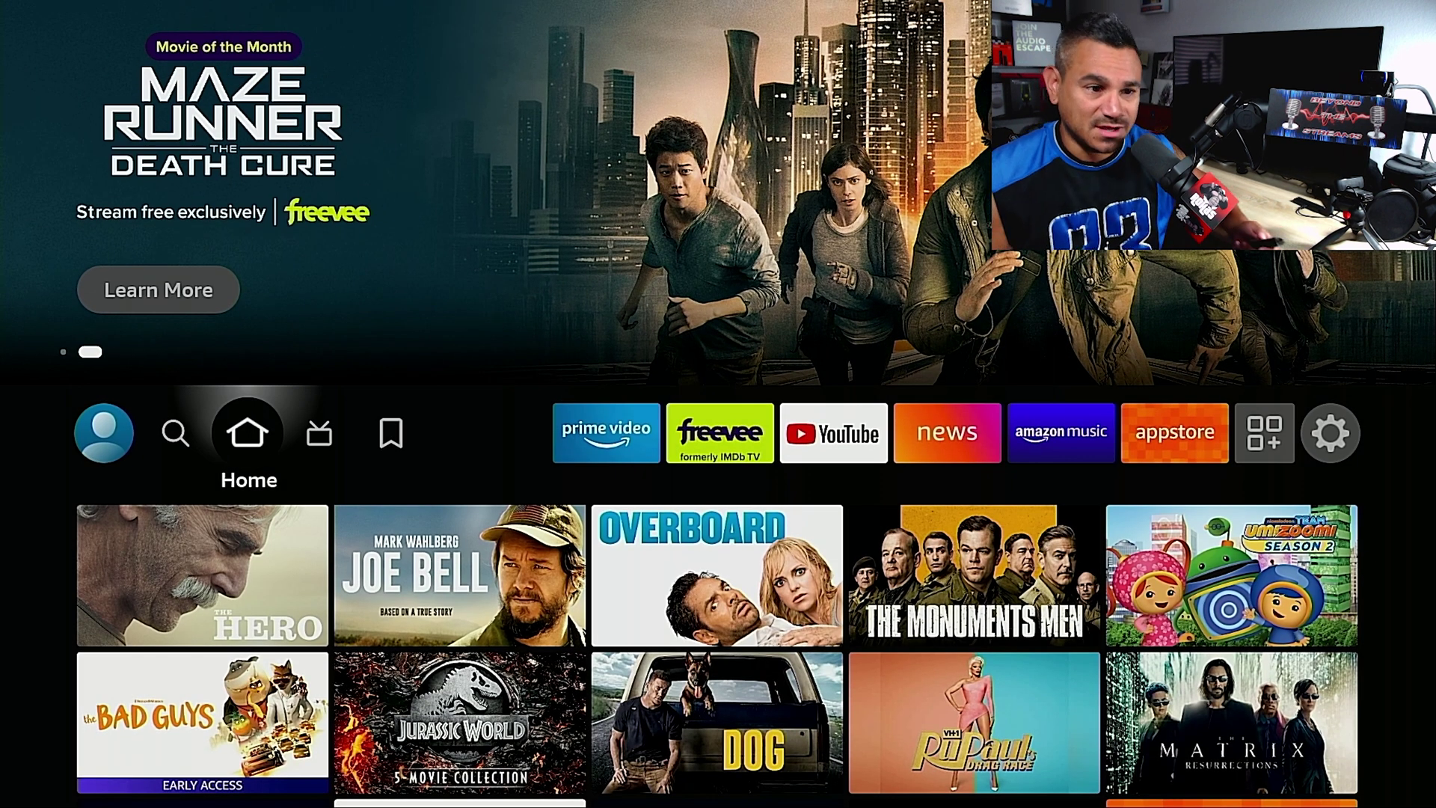
{"action": "key", "text": "Right"}
{"action": "key", "text": "Right"}
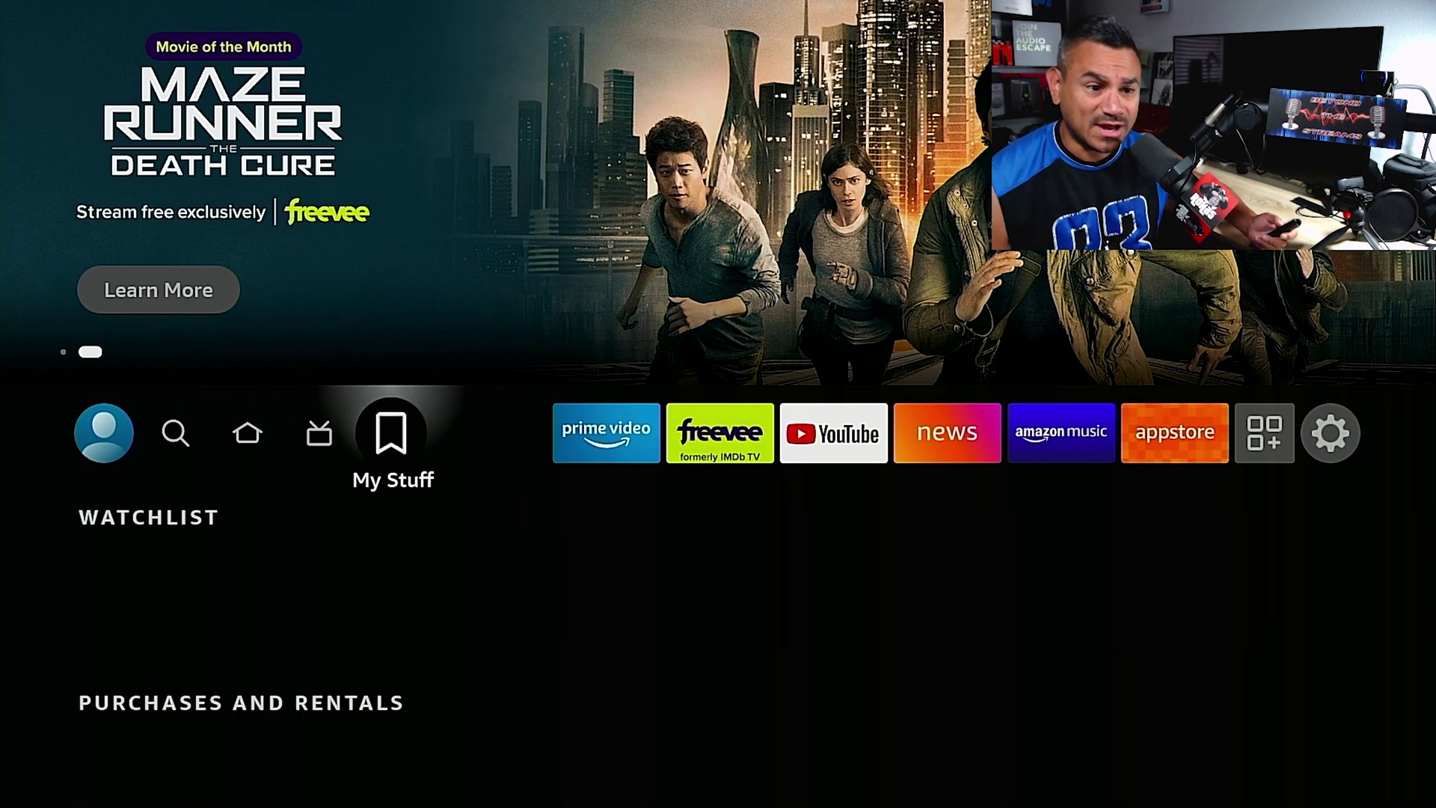
{"action": "key", "text": "Right"}
{"action": "key", "text": "Right"}
{"action": "key", "text": "Right"}
{"action": "key", "text": "Right"}
{"action": "key", "text": "Right"}
{"action": "key", "text": "Right"}
{"action": "key", "text": "Right"}
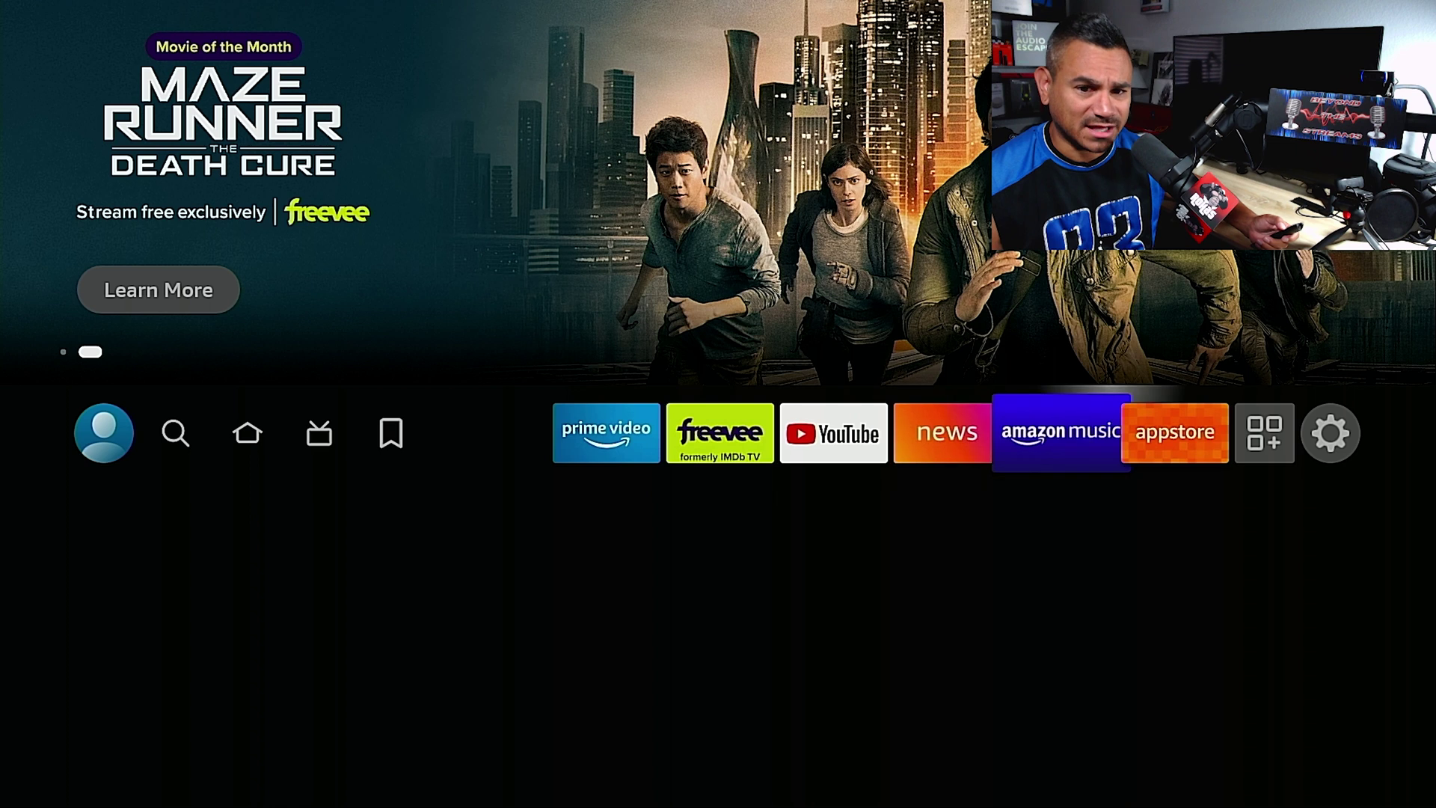
{"action": "key", "text": "Right"}
{"action": "key", "text": "Down"}
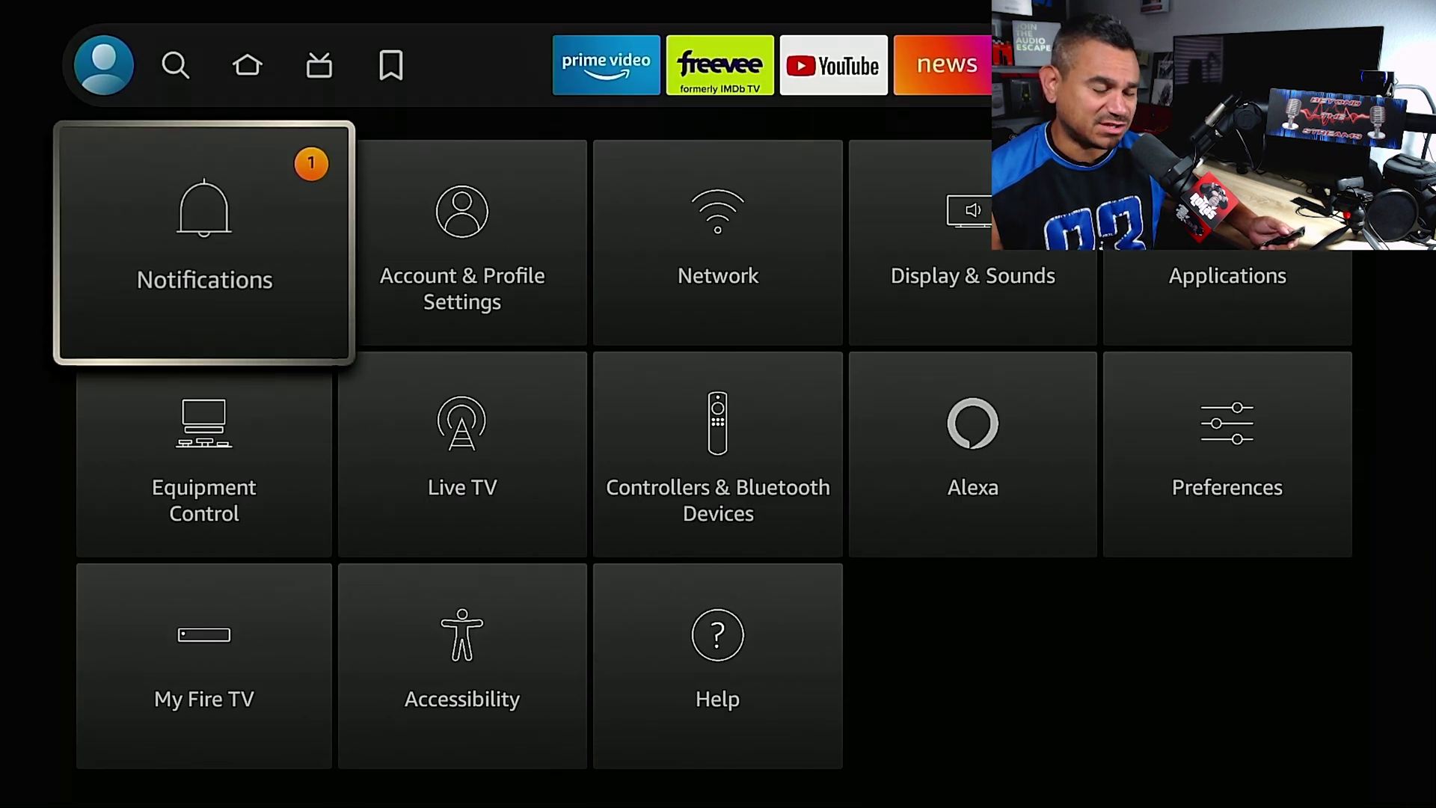
{"action": "key", "text": "Return"}
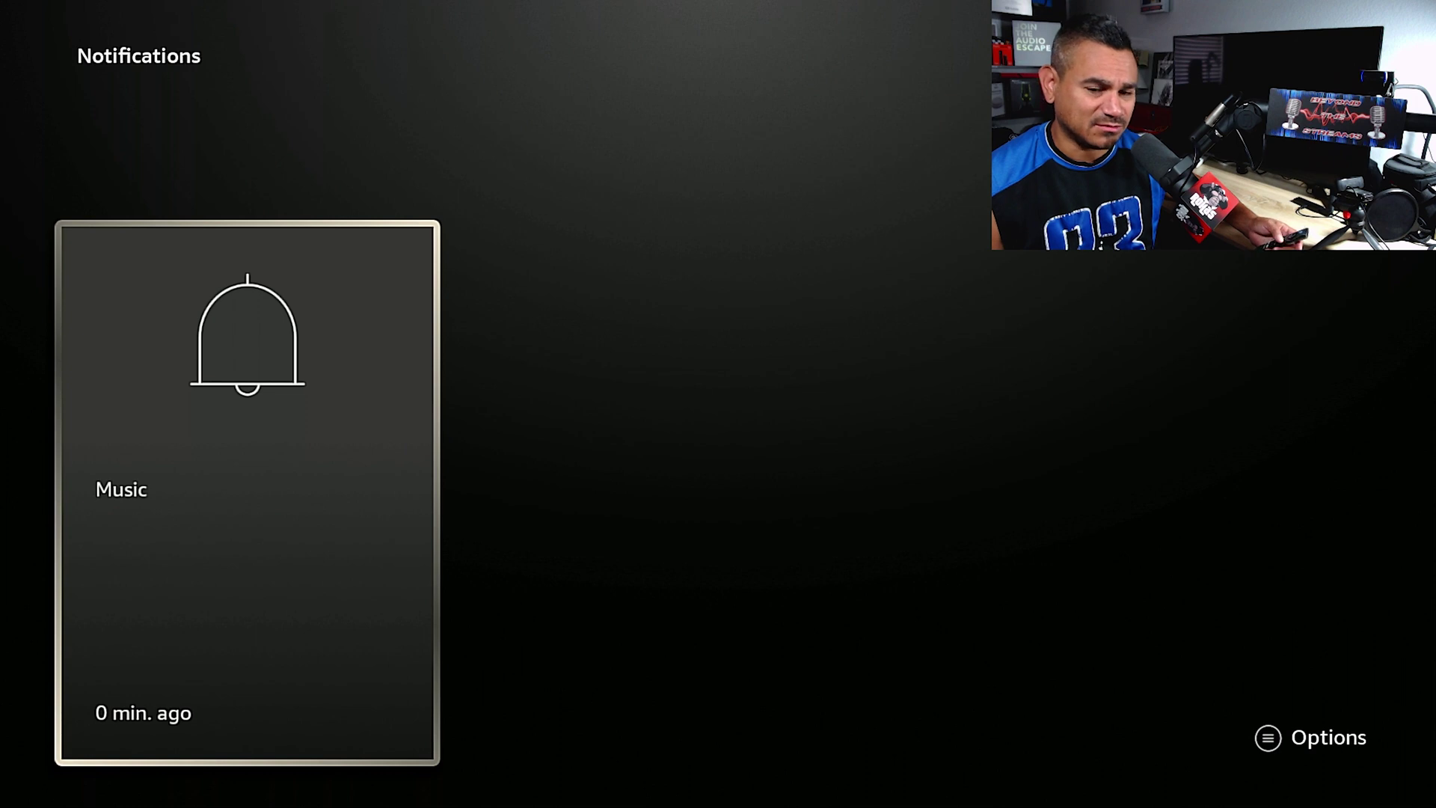
{"action": "key", "text": "Escape"}
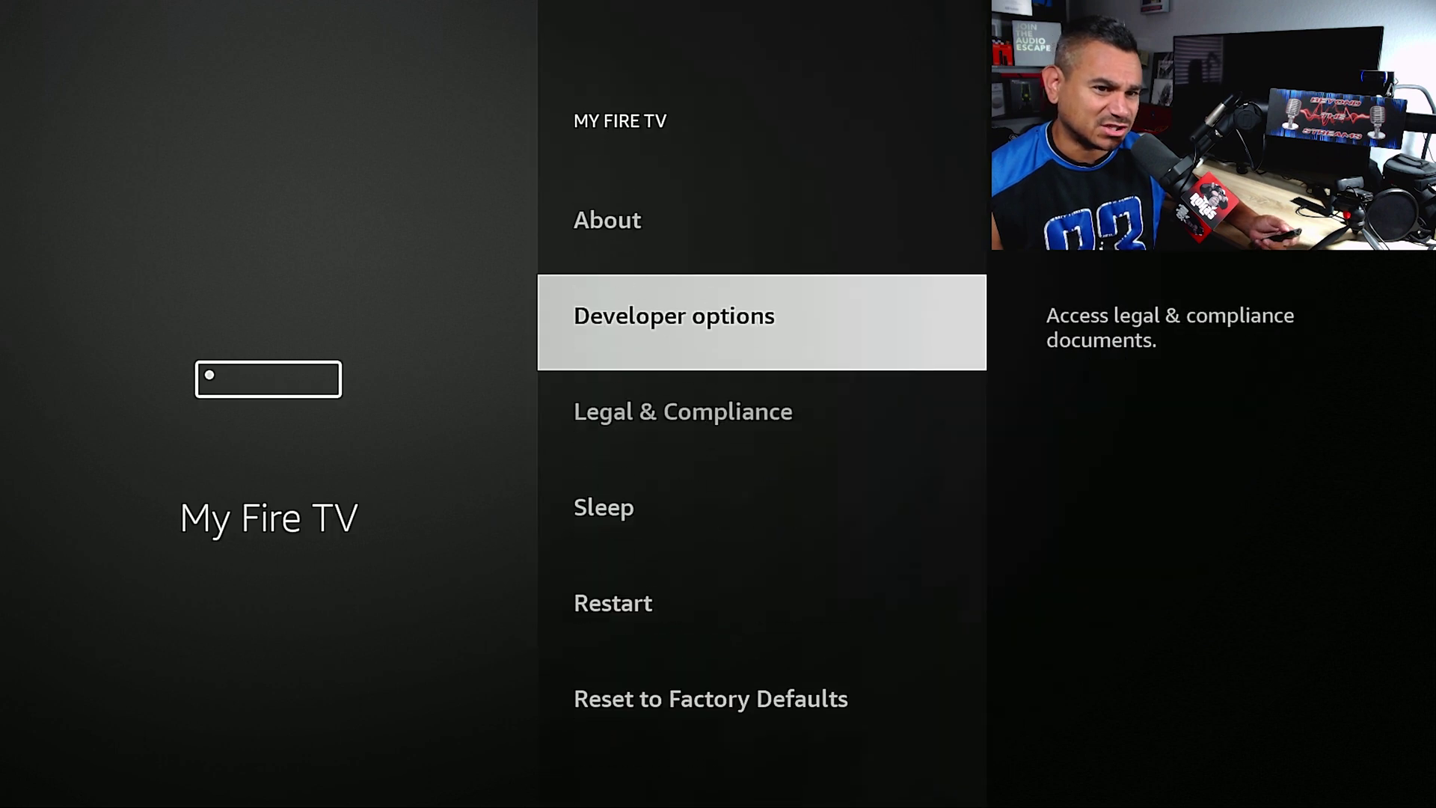
{"action": "key", "text": "Up"}
{"action": "key", "text": "Down"}
{"action": "key", "text": "Down"}
{"action": "key", "text": "Down"}
{"action": "key", "text": "Down"}
{"action": "key", "text": "Down"}
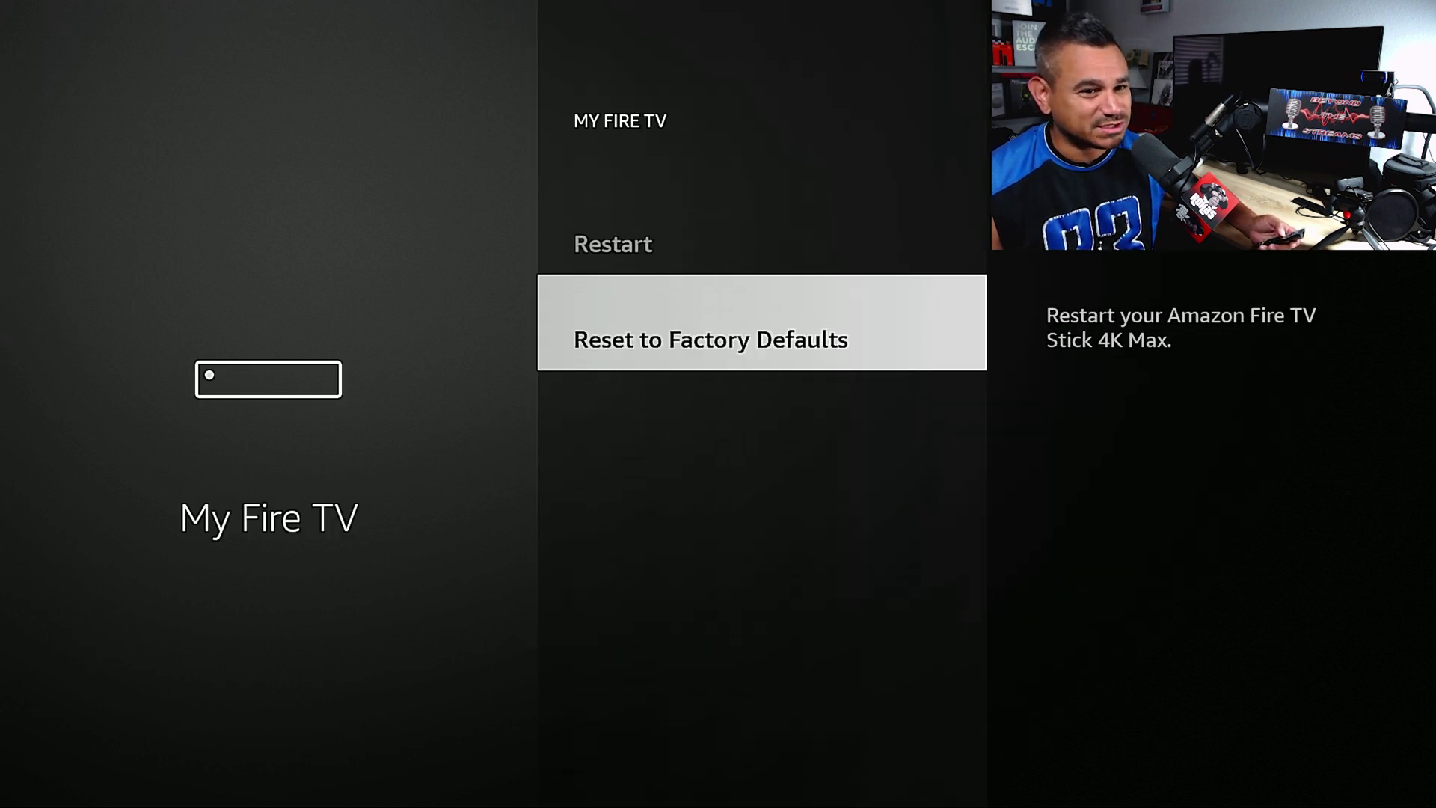
{"action": "key", "text": "Escape"}
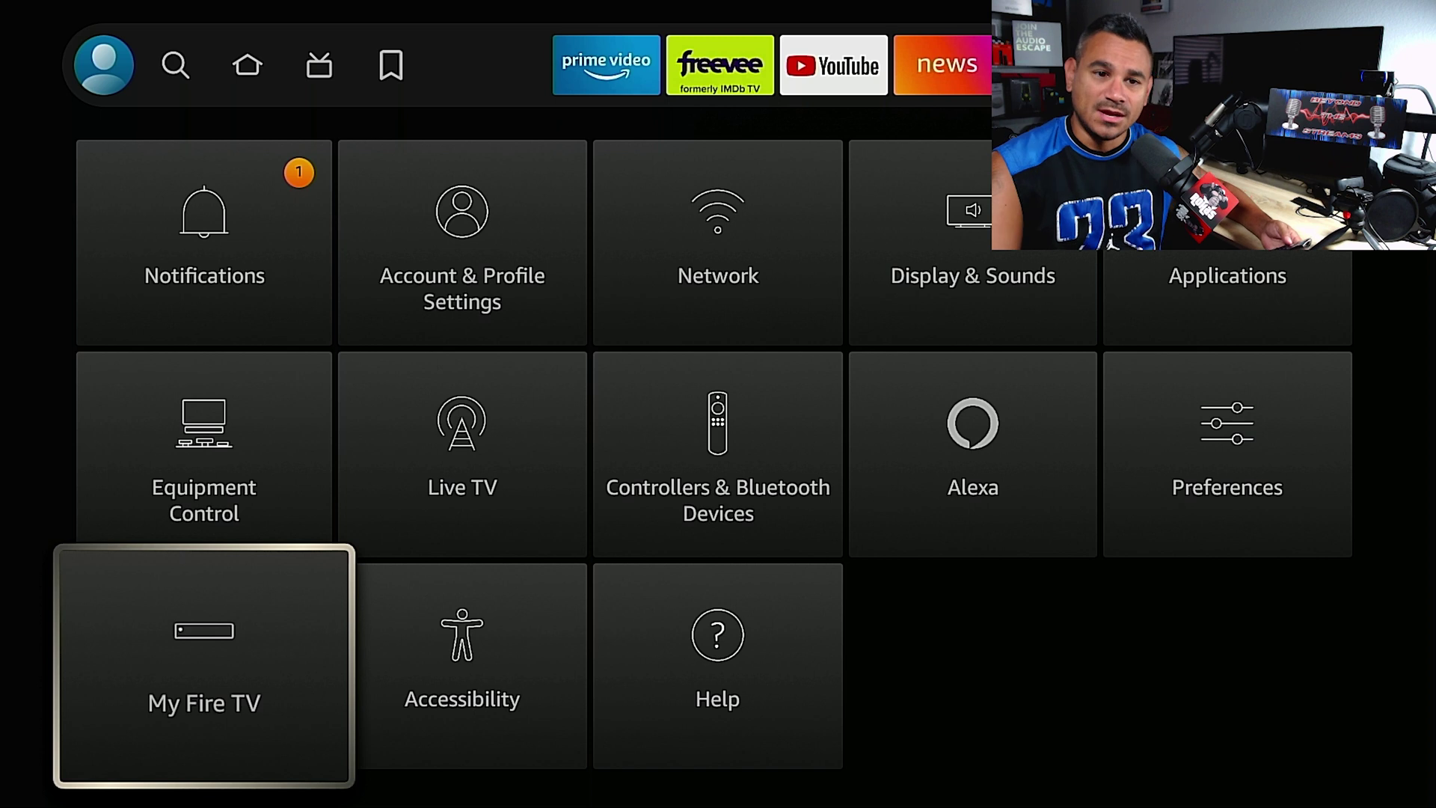
{"action": "key", "text": "Escape"}
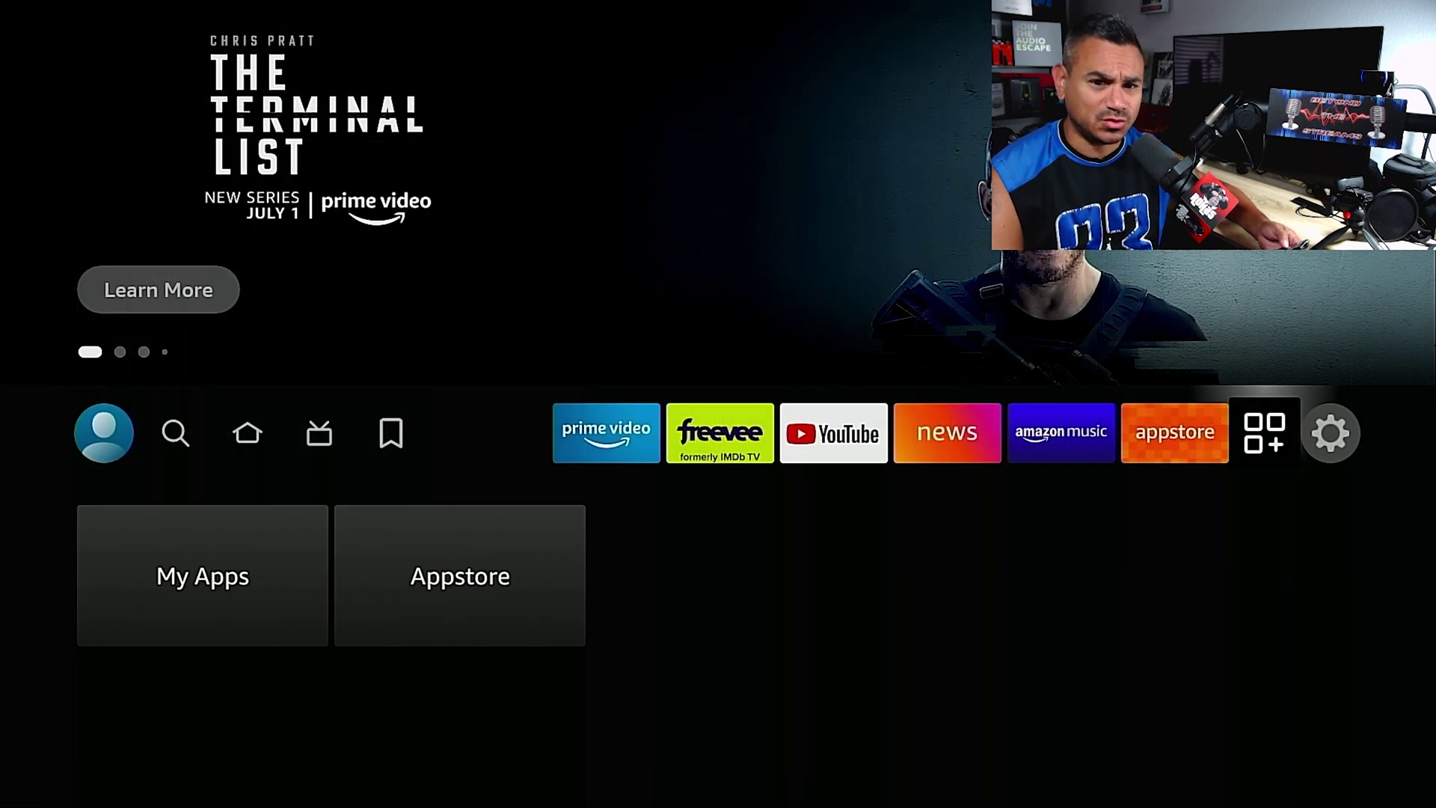
Step: Open the Appstore from Apps and highlight its Featured tab
{"action": "key", "text": "Down"}
{"action": "key", "text": "Right"}
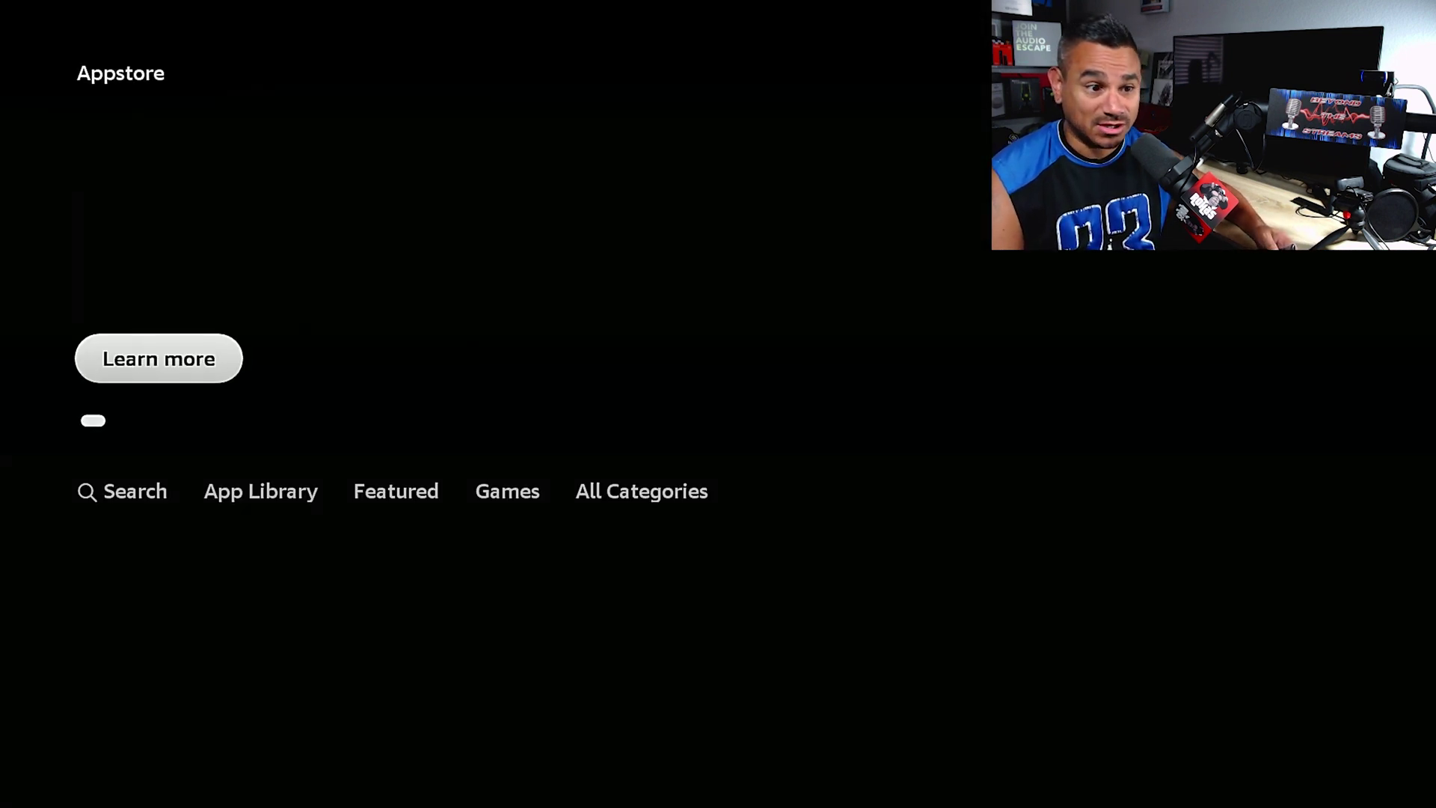
{"action": "key", "text": "Down"}
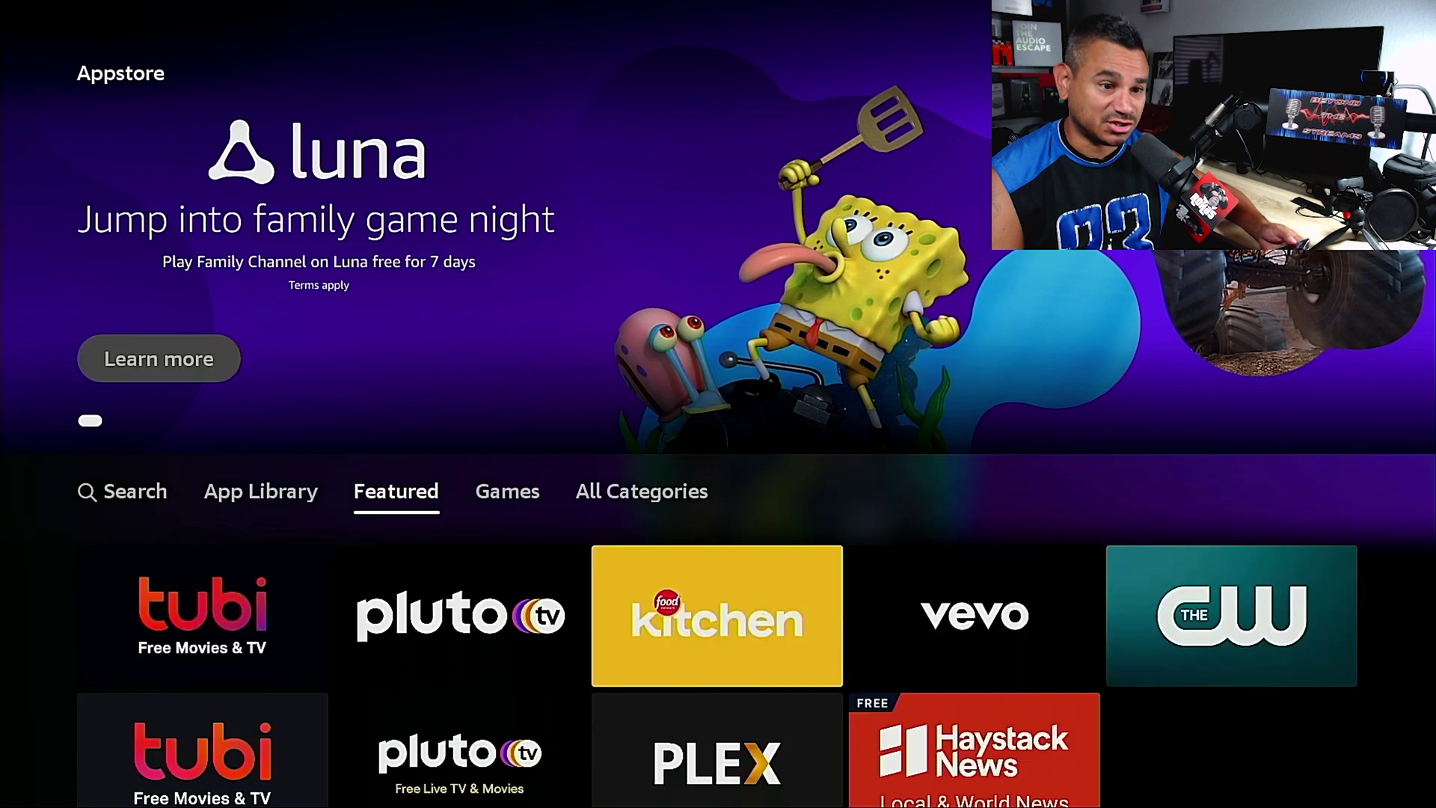
{"action": "key", "text": "Left"}
{"action": "key", "text": "Right"}
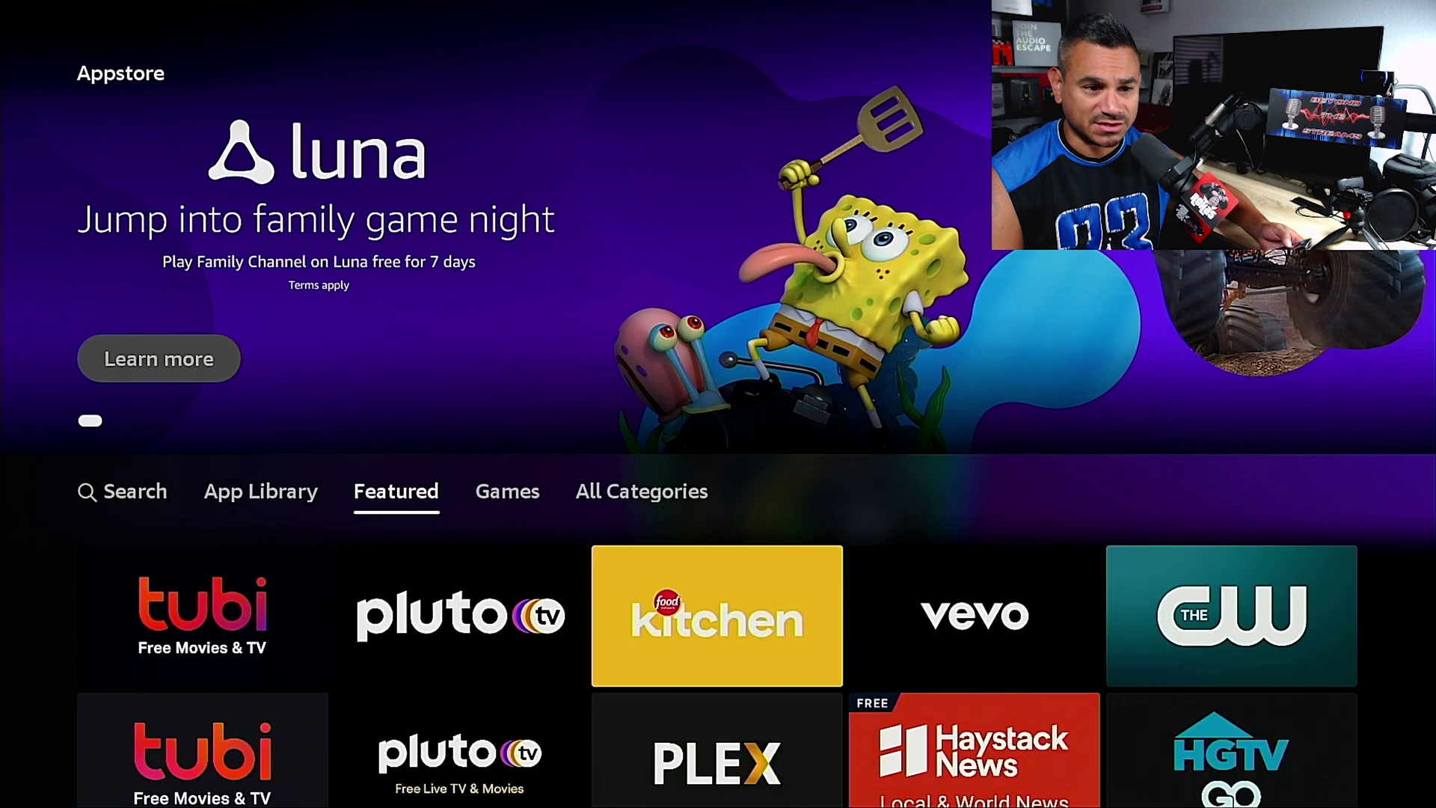
Step: Browse the Spotlight, App Bundles, subscription, Sports and Alexa Enabled app rows
{"action": "key", "text": "Down"}
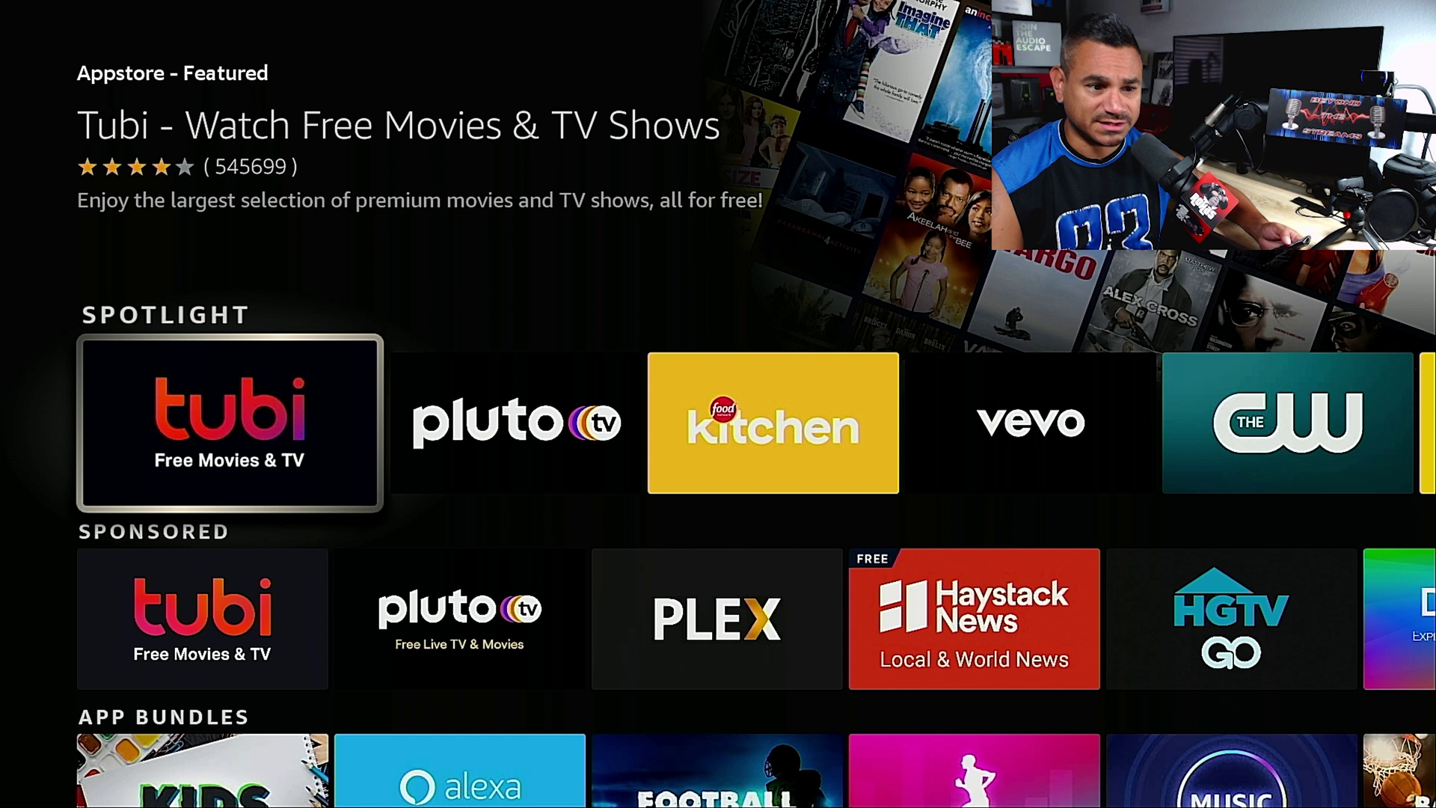
{"action": "key", "text": "Right"}
{"action": "key", "text": "Right"}
{"action": "key", "text": "Right"}
{"action": "key", "text": "Right"}
{"action": "key", "text": "Right"}
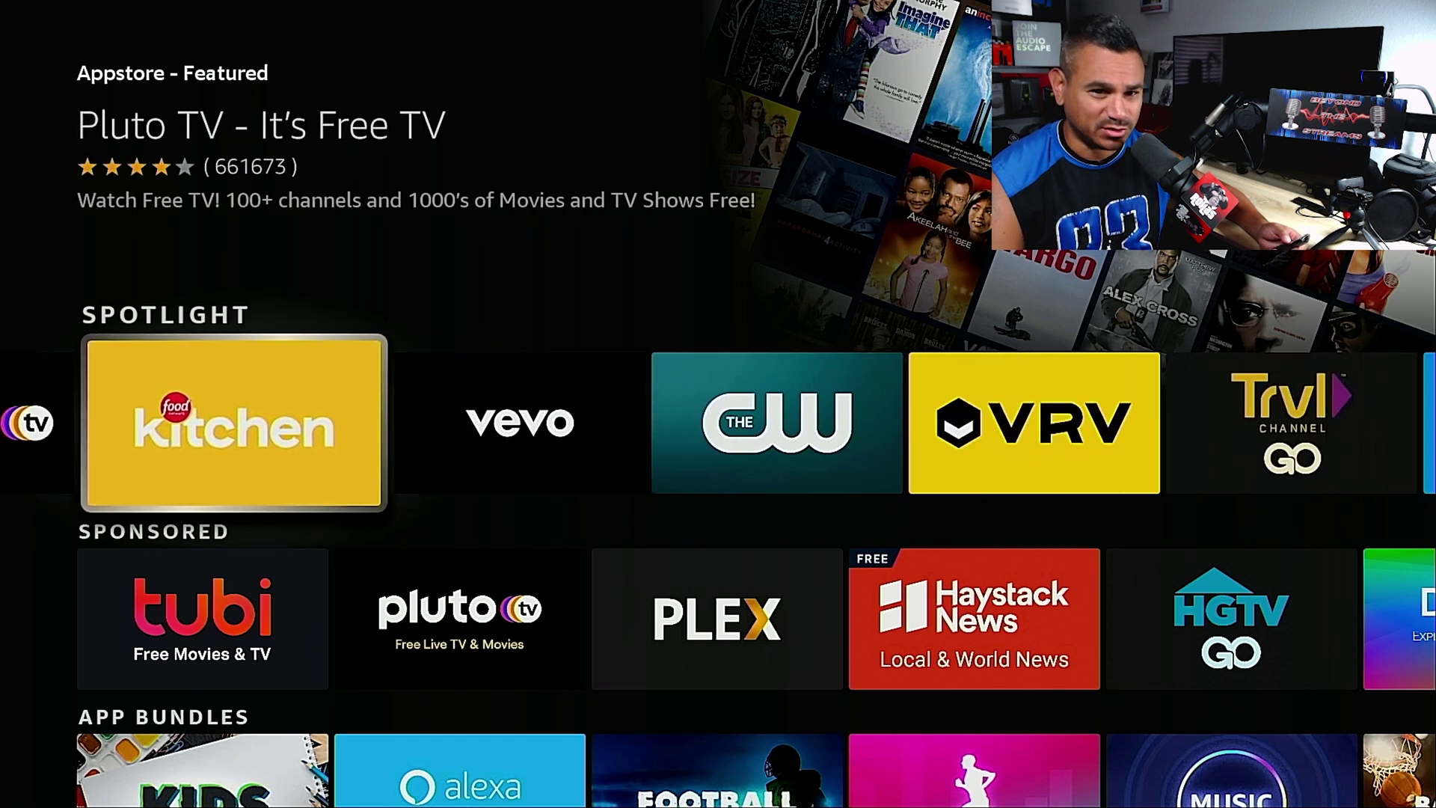
{"action": "key", "text": "Right"}
{"action": "key", "text": "Right"}
{"action": "key", "text": "Right"}
{"action": "key", "text": "Right"}
{"action": "key", "text": "Right"}
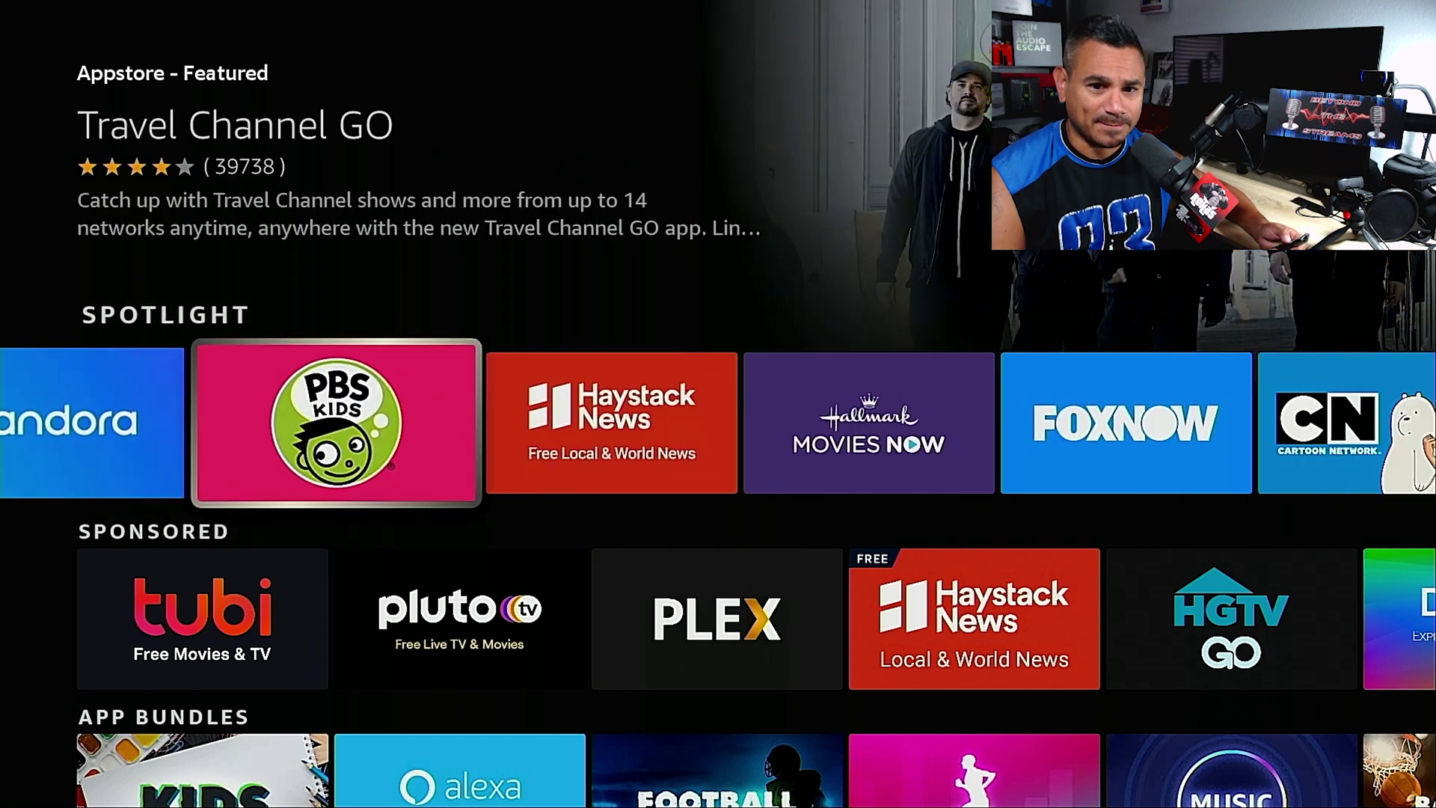
{"action": "key", "text": "Down"}
{"action": "key", "text": "Down"}
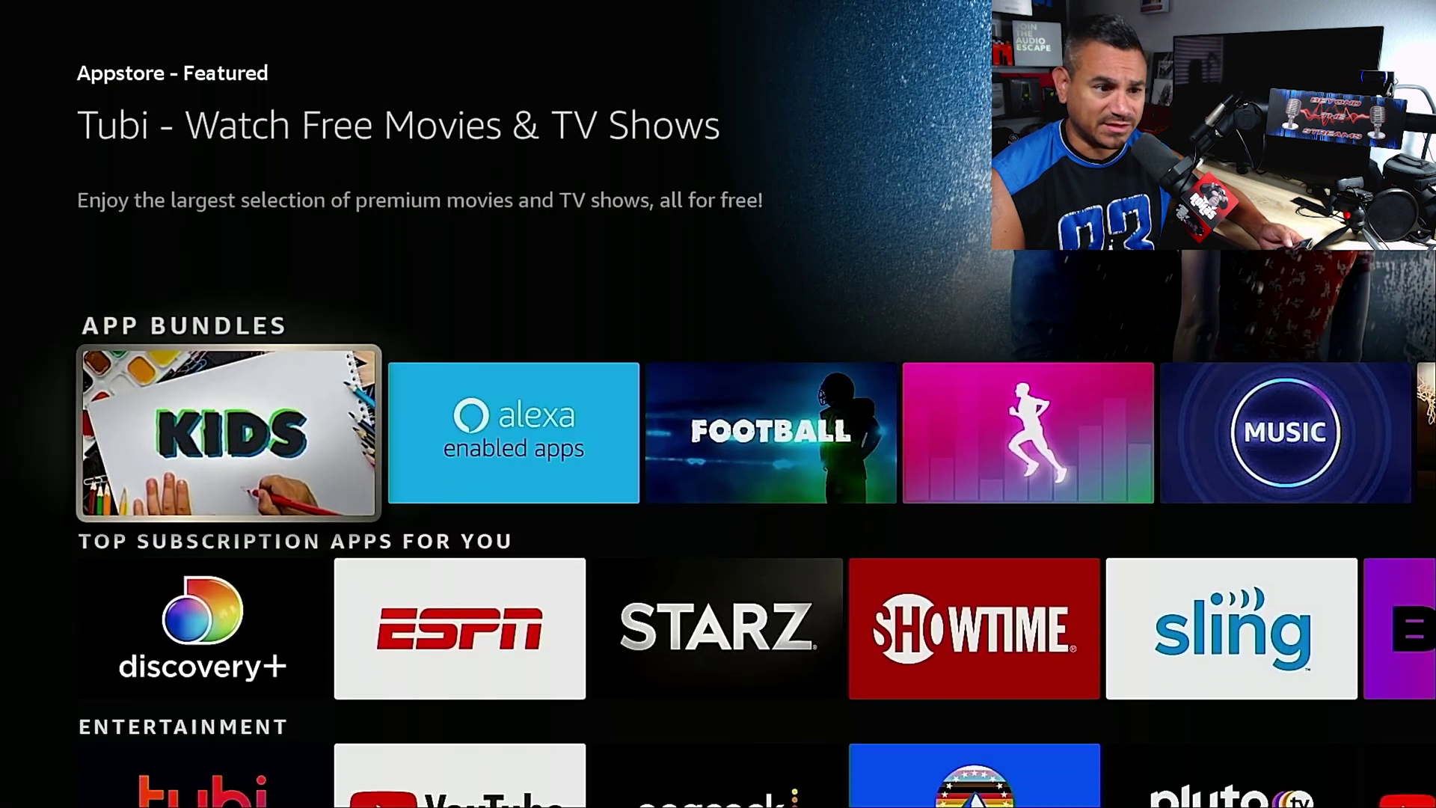
{"action": "key", "text": "Down"}
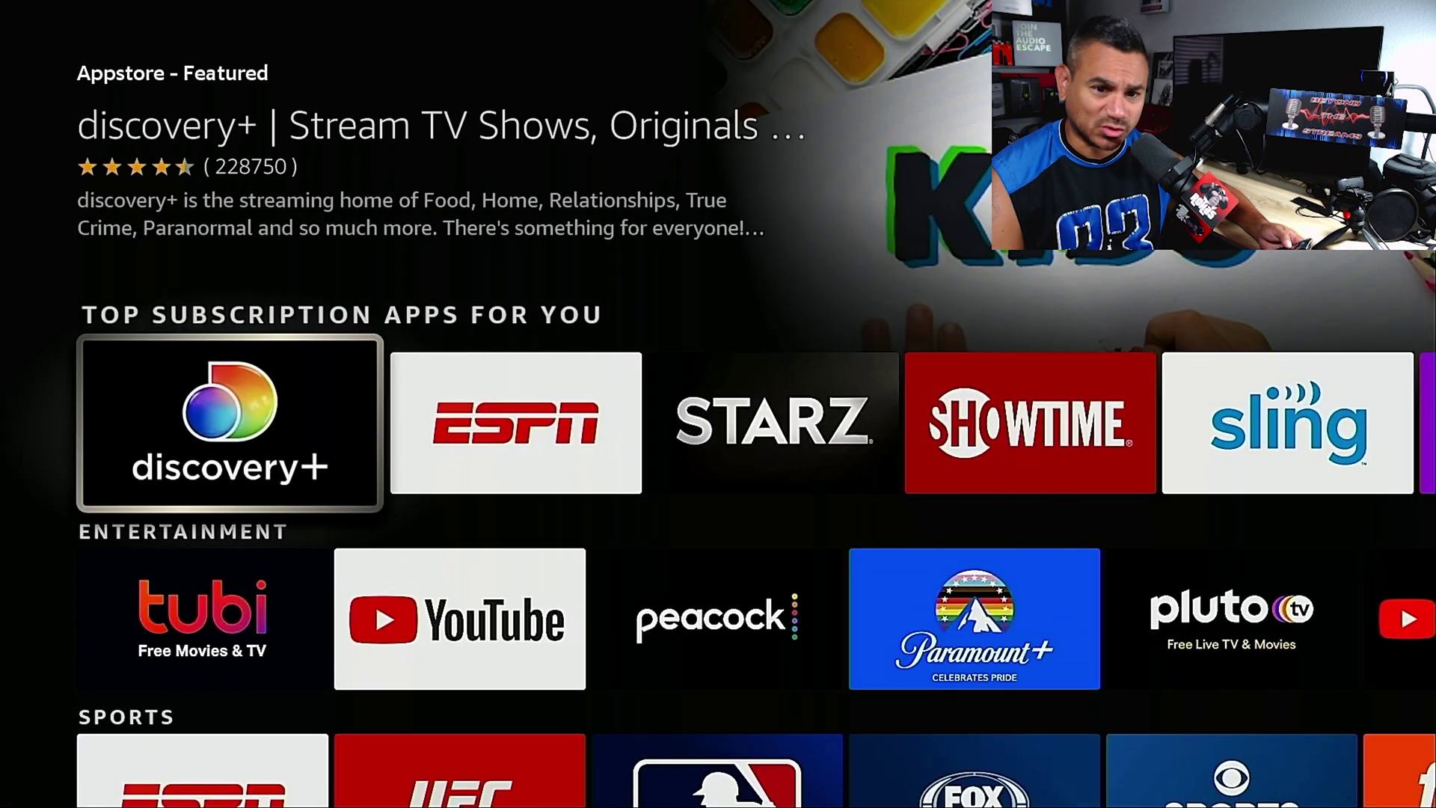
{"action": "key", "text": "Down"}
{"action": "key", "text": "Down"}
{"action": "key", "text": "Down"}
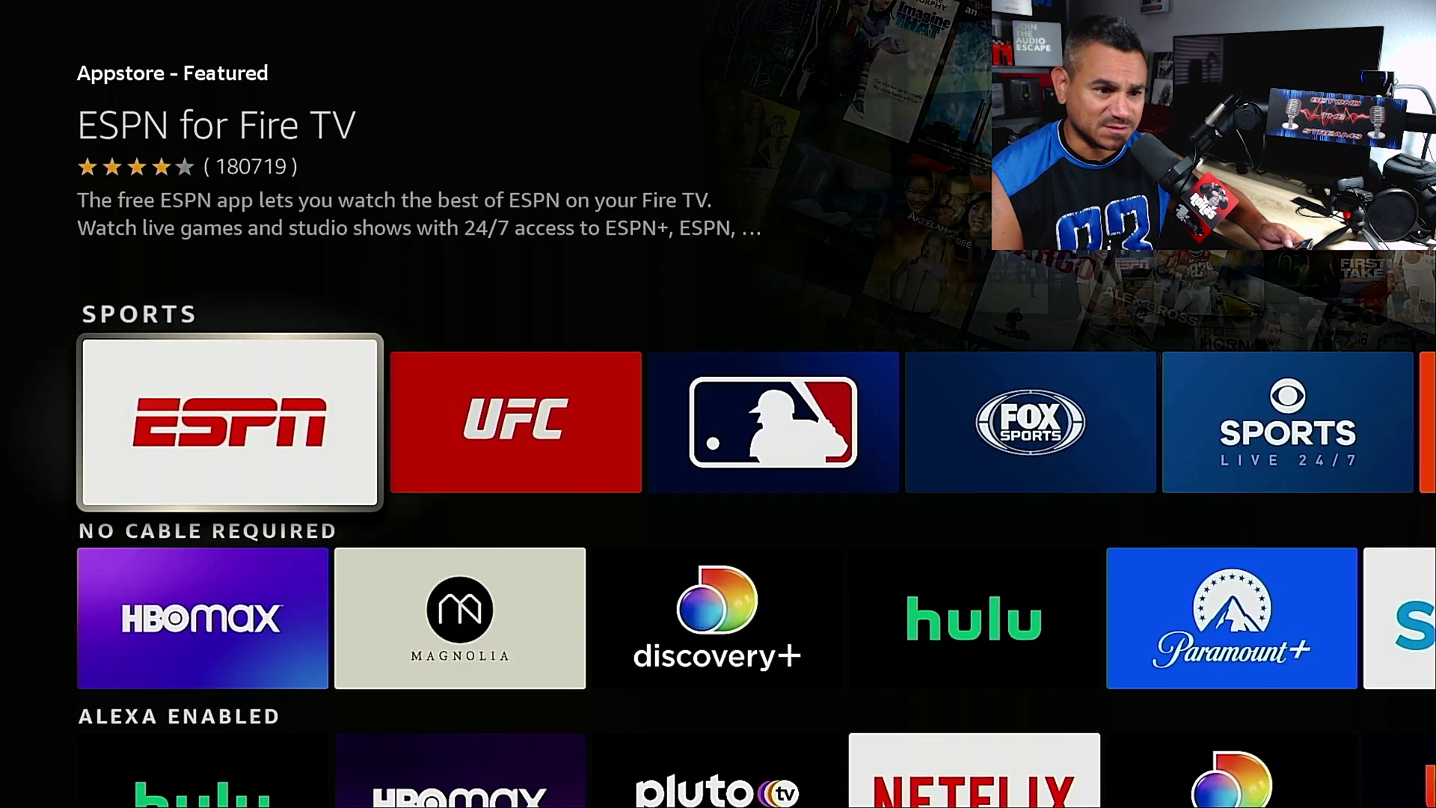
{"action": "key", "text": "Down"}
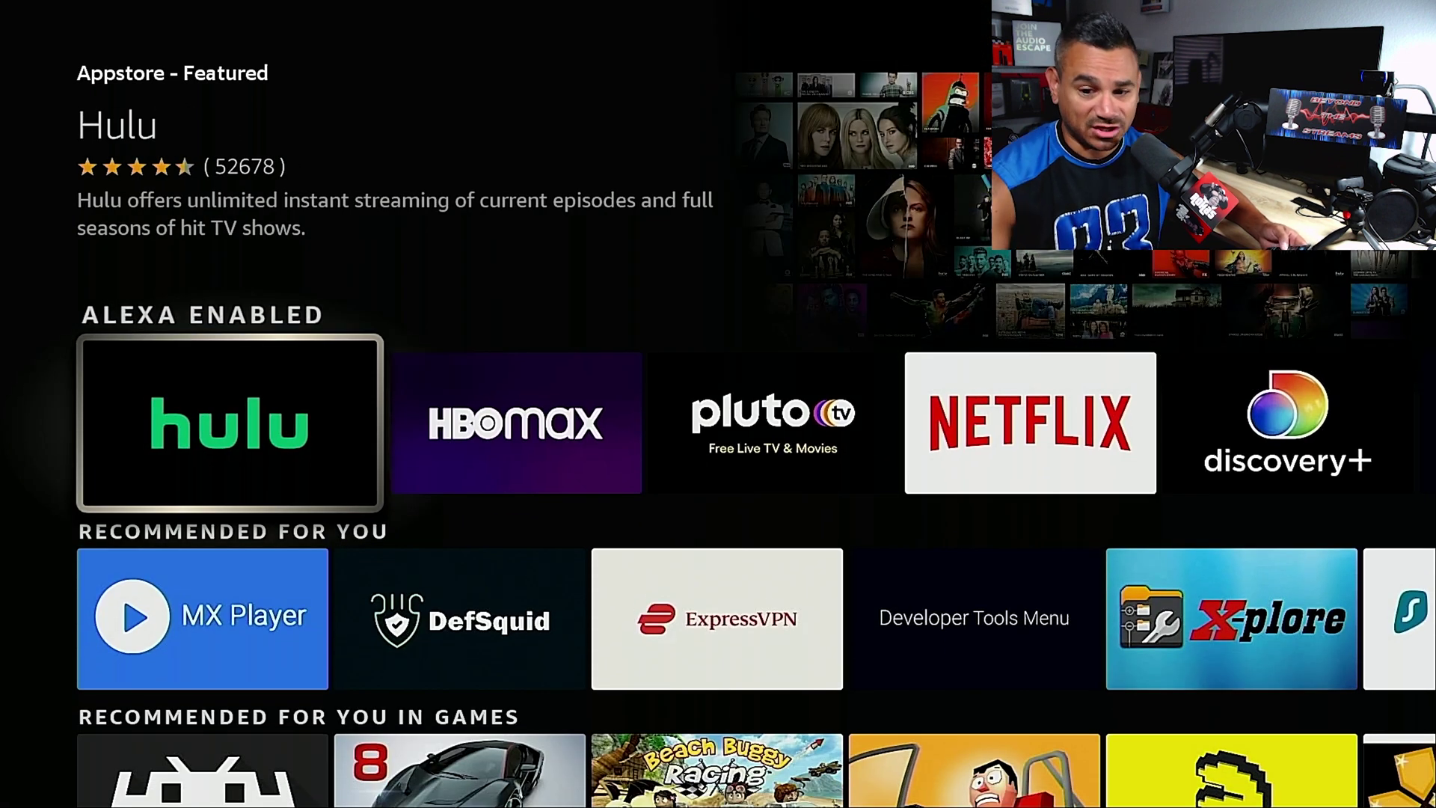
Step: Exit the Appstore to the Home screen with the remote's Home button
{"action": "key", "text": "Home"}
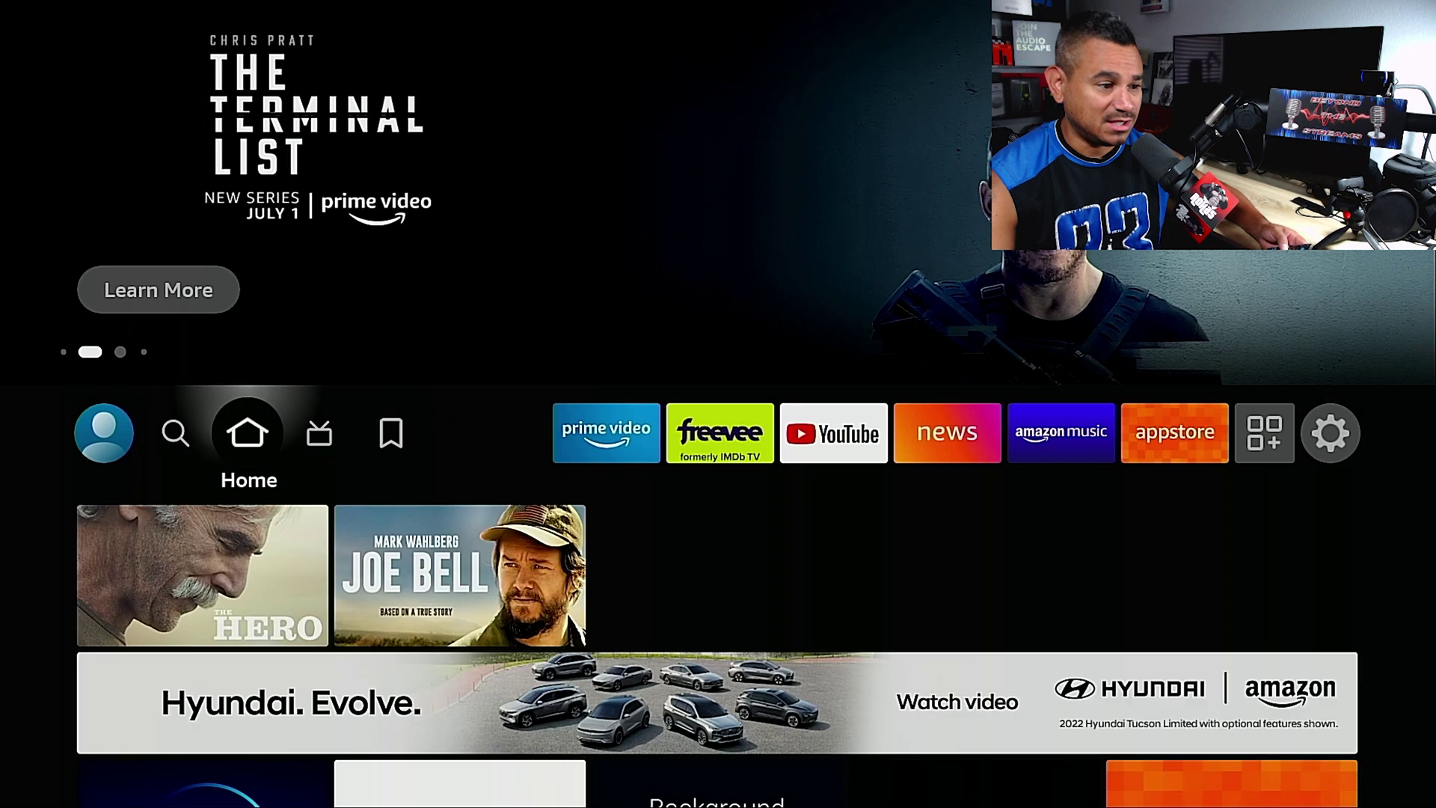